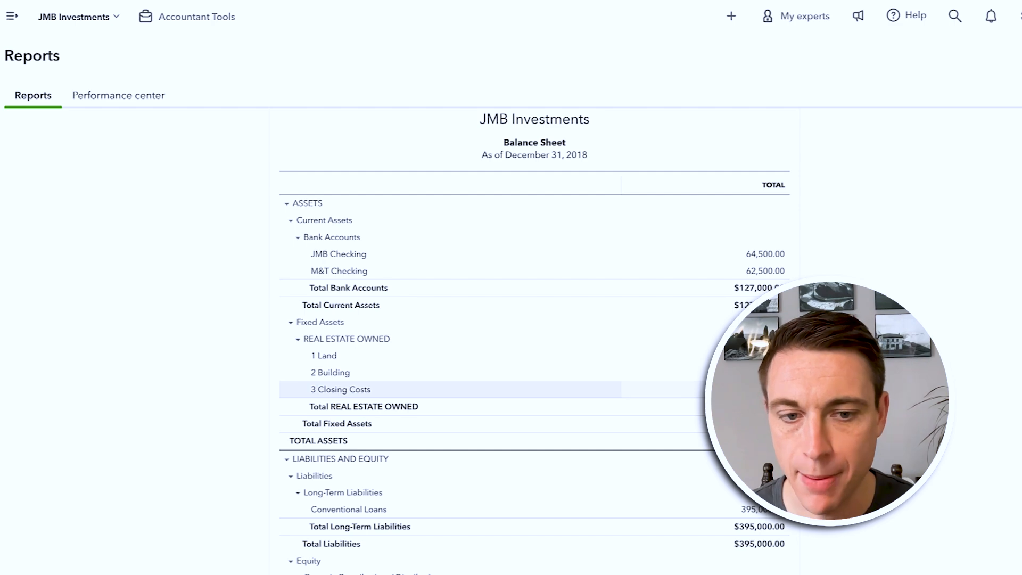
Open the Categories section of the company's advanced account settings for editing
scroll(535, 341, down, 4)
scroll(534, 340, up, 6)
scroll(534, 341, up, 3)
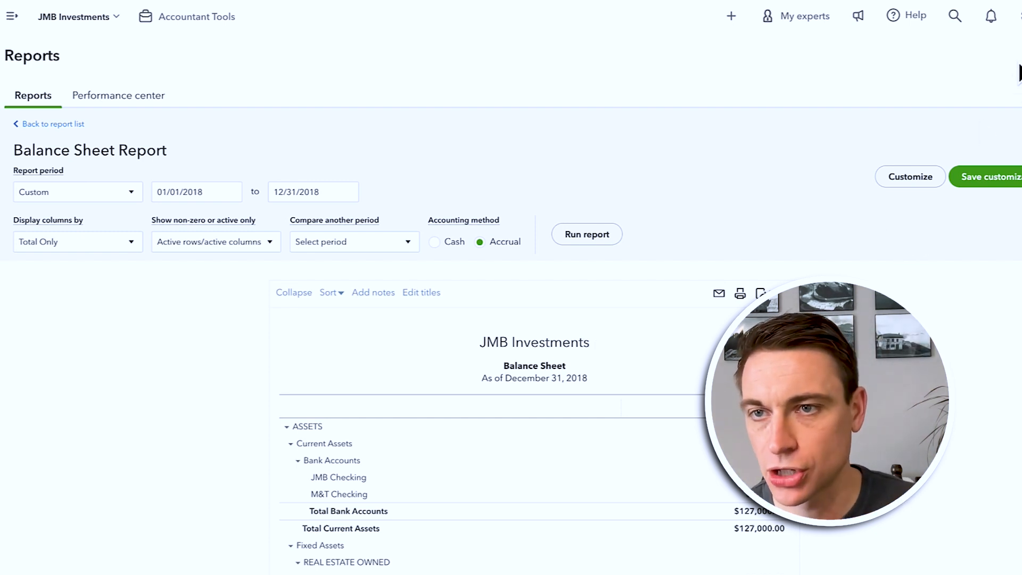
click(1018, 31)
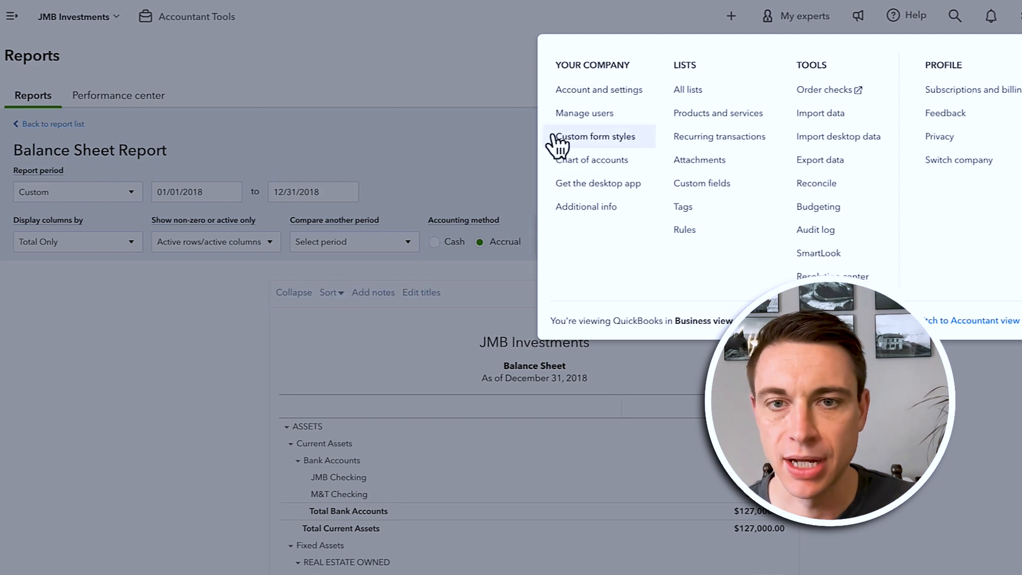
click(581, 92)
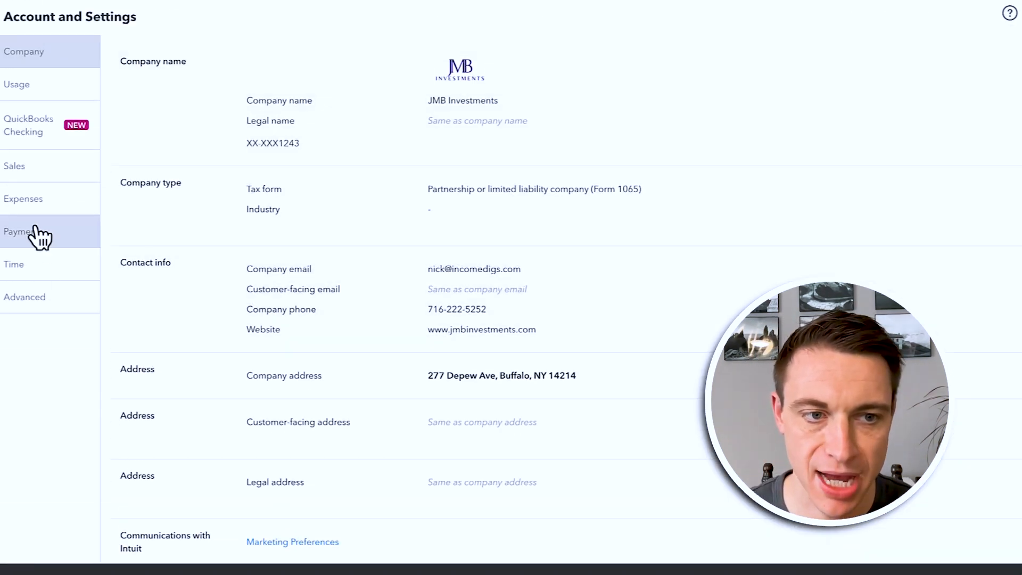
click(33, 296)
click(497, 293)
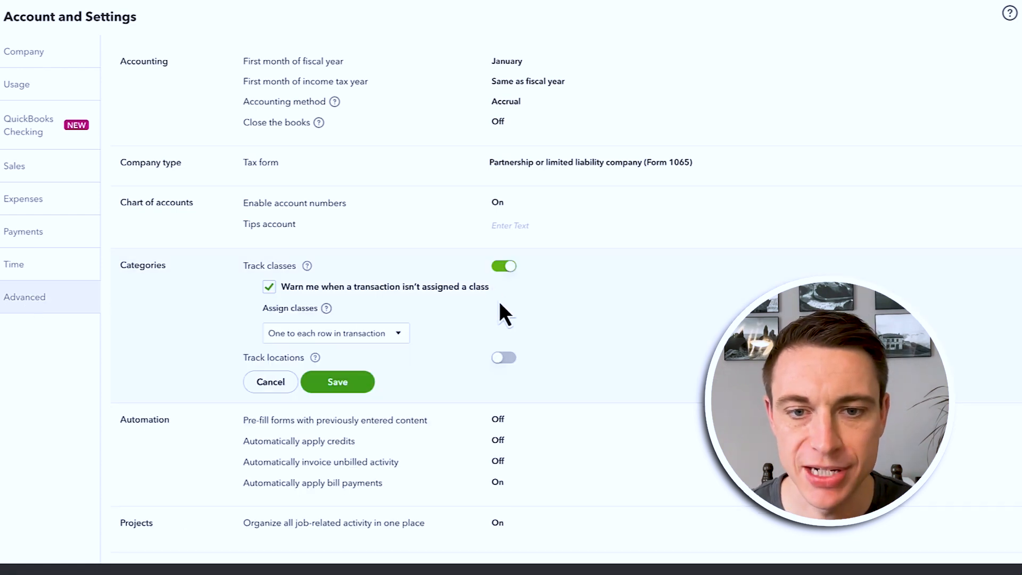
Turn on location tracking with Business as the location label and save the category settings
click(505, 360)
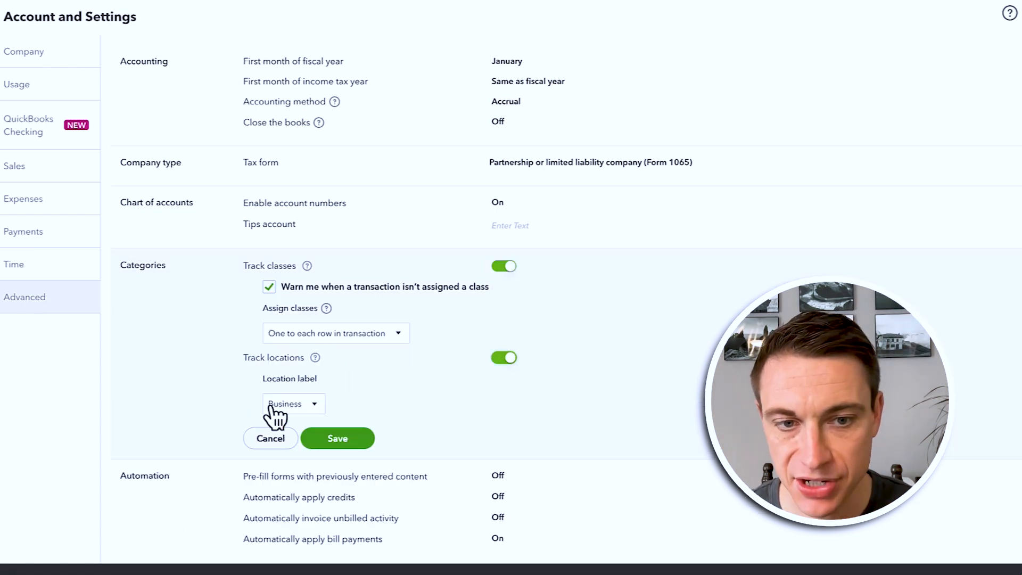
click(315, 404)
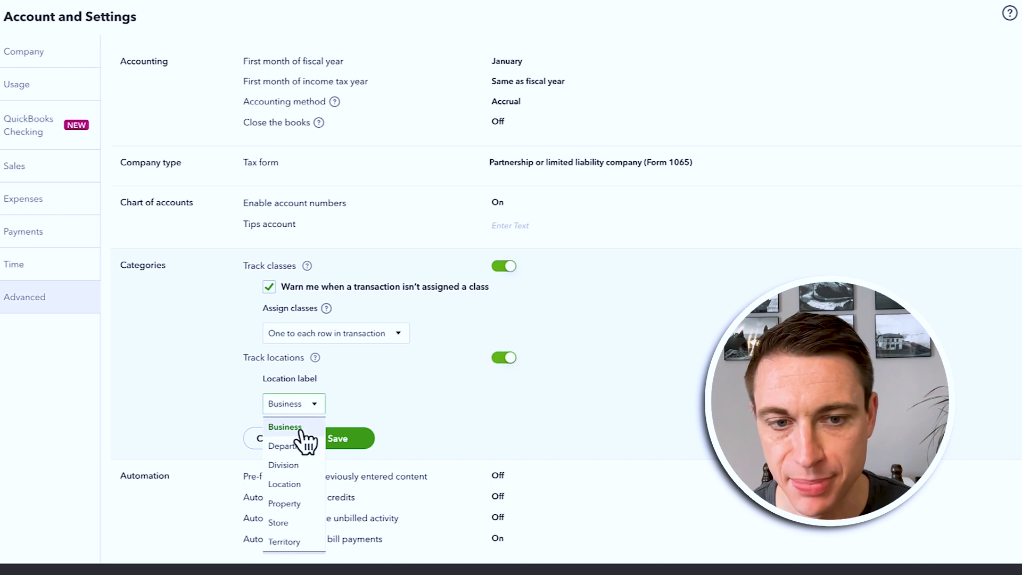
click(301, 430)
click(317, 442)
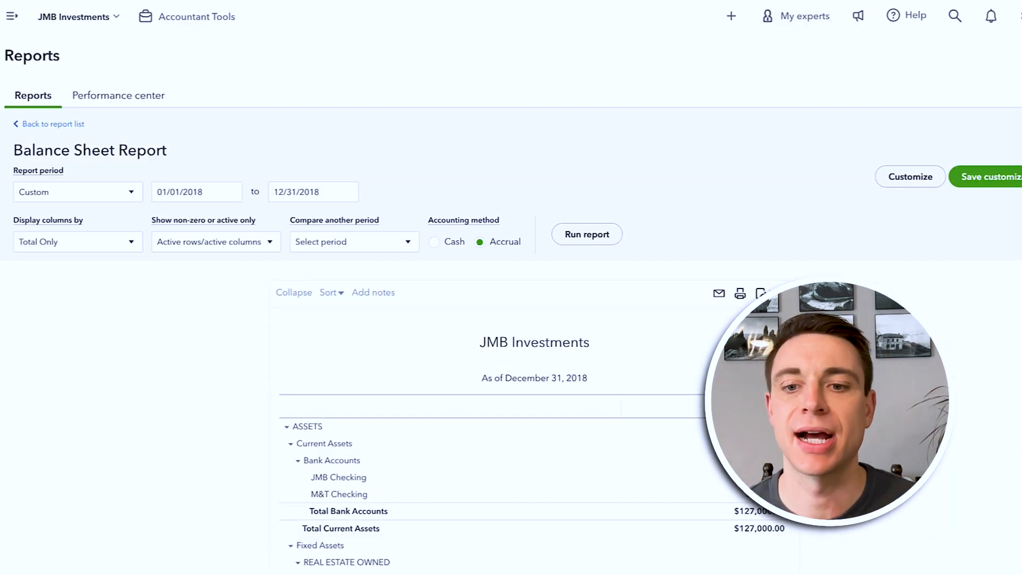
Display the 2018 balance sheet columns by Businesses and rerun the report
scroll(700, 372, down, 6)
scroll(700, 373, up, 2)
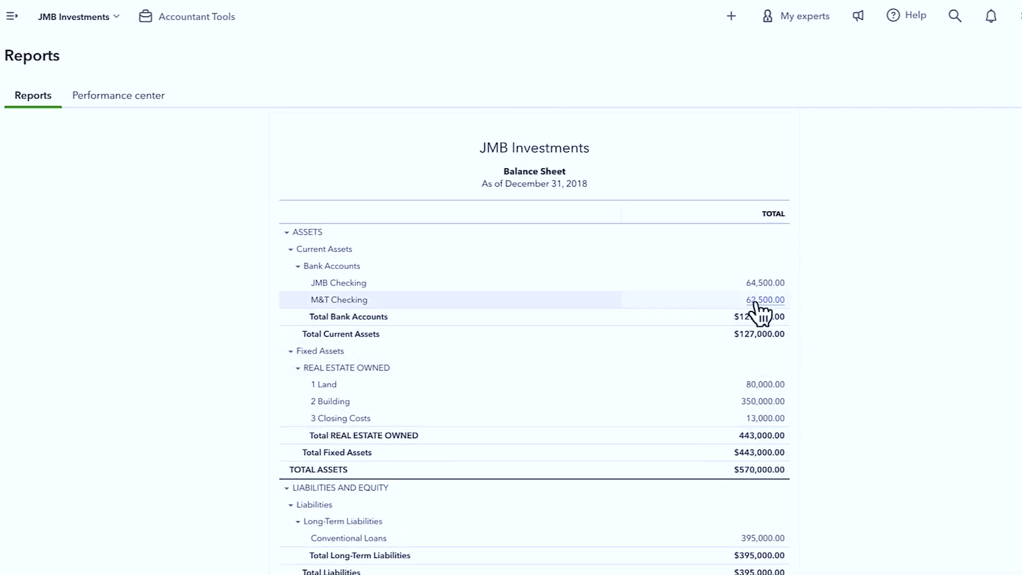
scroll(756, 303, up, 3)
click(51, 200)
click(51, 367)
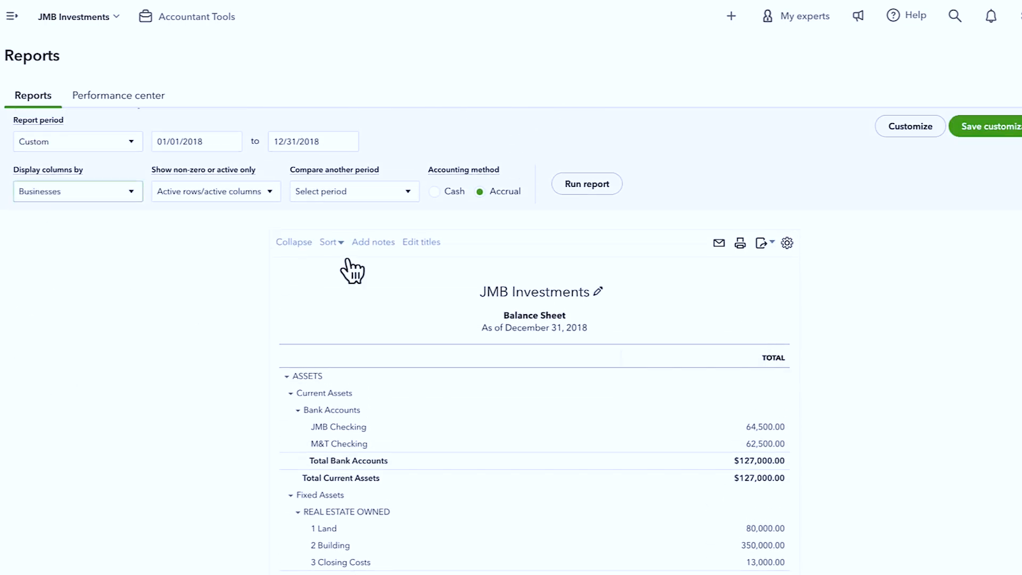
click(588, 185)
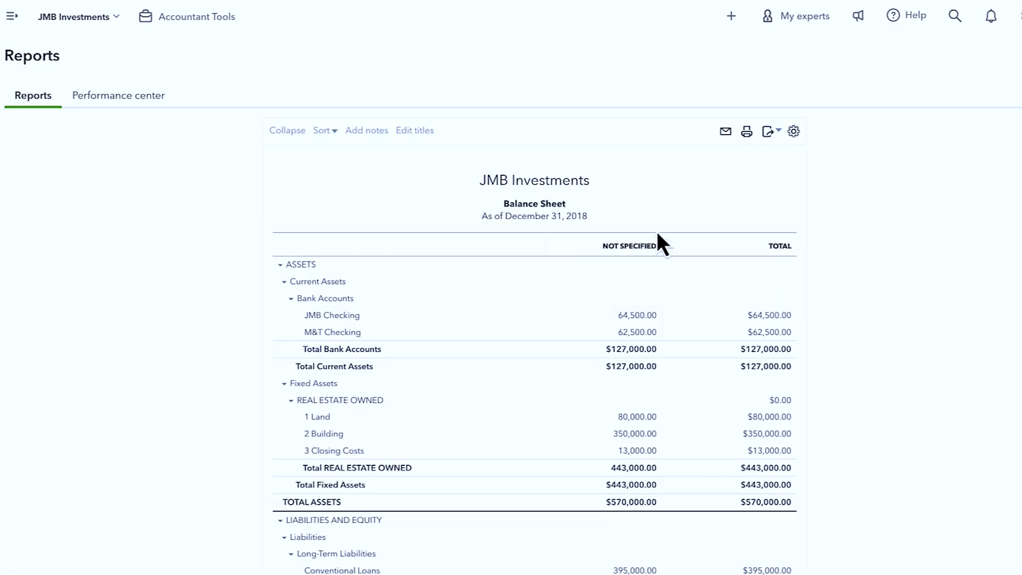
Drill into the Land amount in the Not Specified column and open journal entry 112 from its transactions
scroll(660, 298, up, 3)
scroll(672, 468, down, 2)
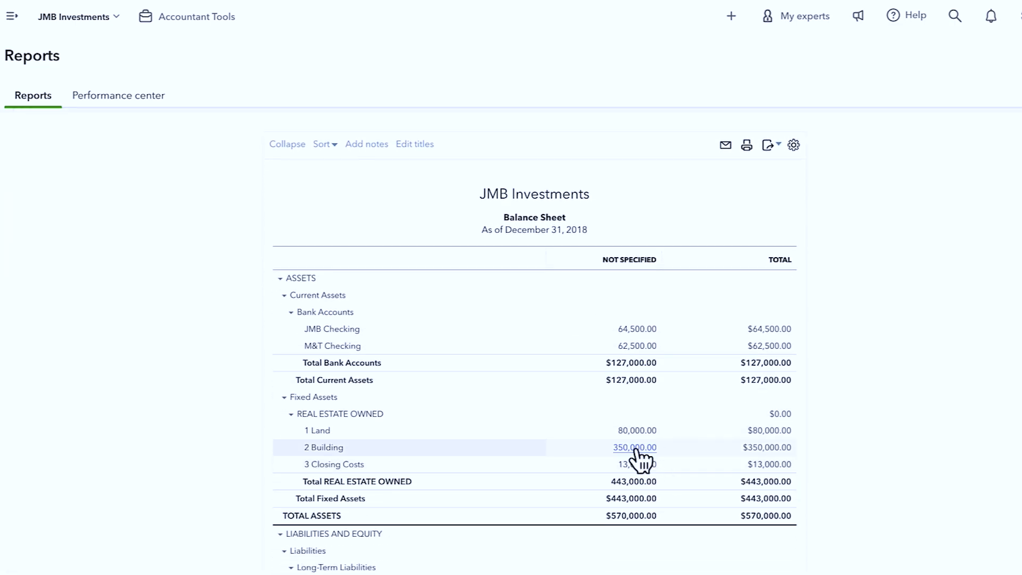
click(636, 431)
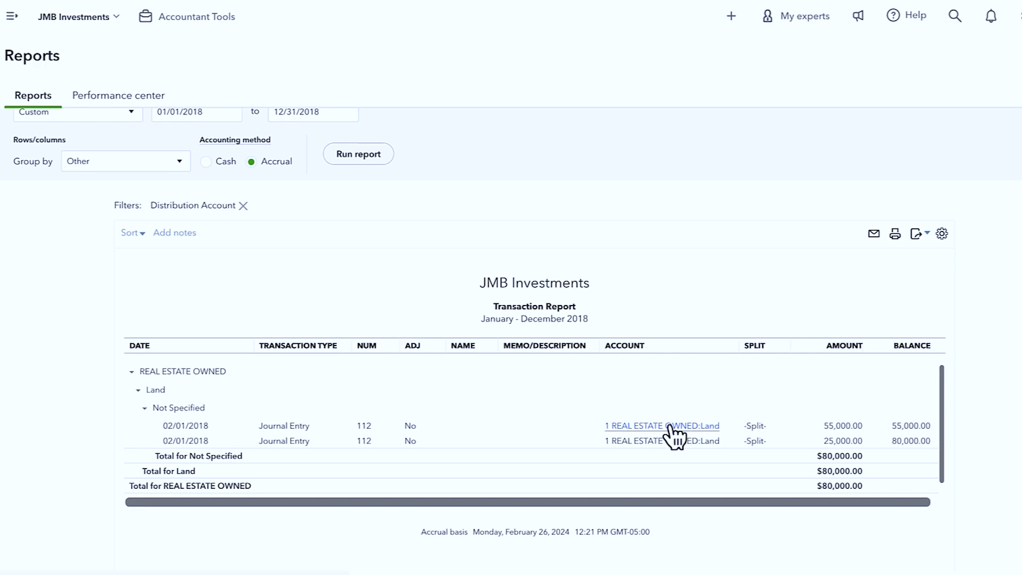
click(670, 426)
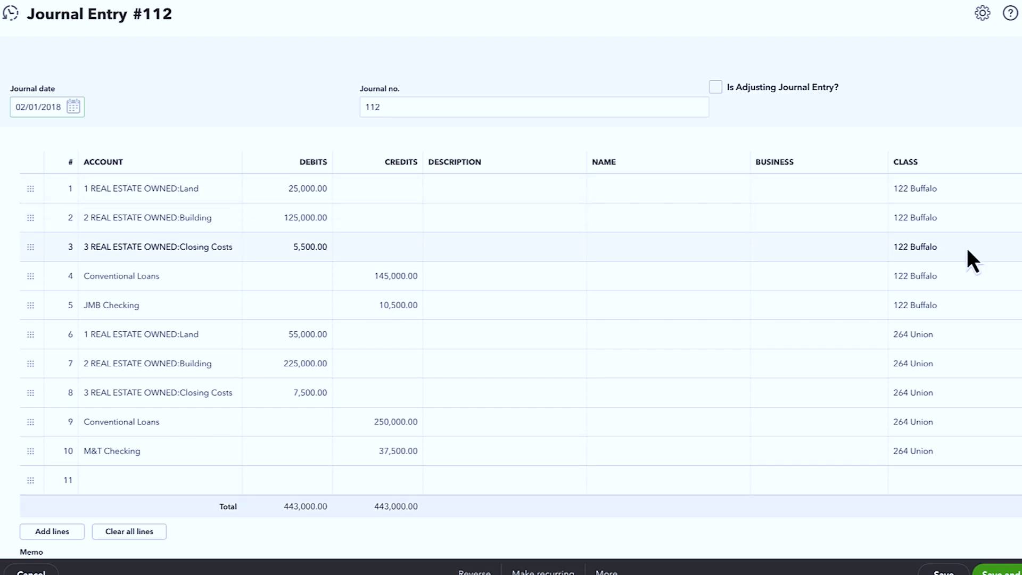
Assign the business JMB Investments to the 122 Buffalo land, building and closing costs lines (lines 1 to 3)
click(803, 187)
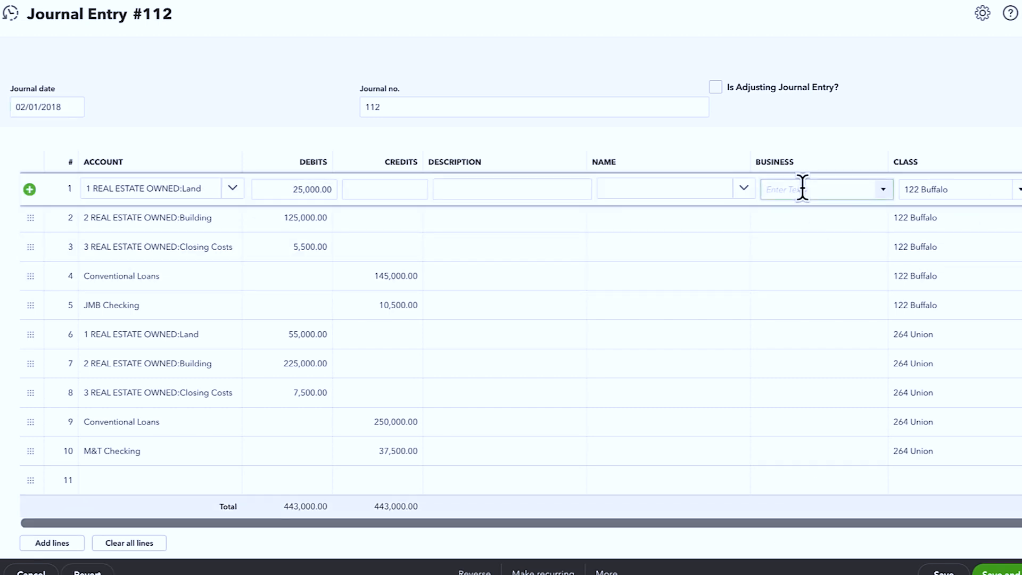
click(884, 190)
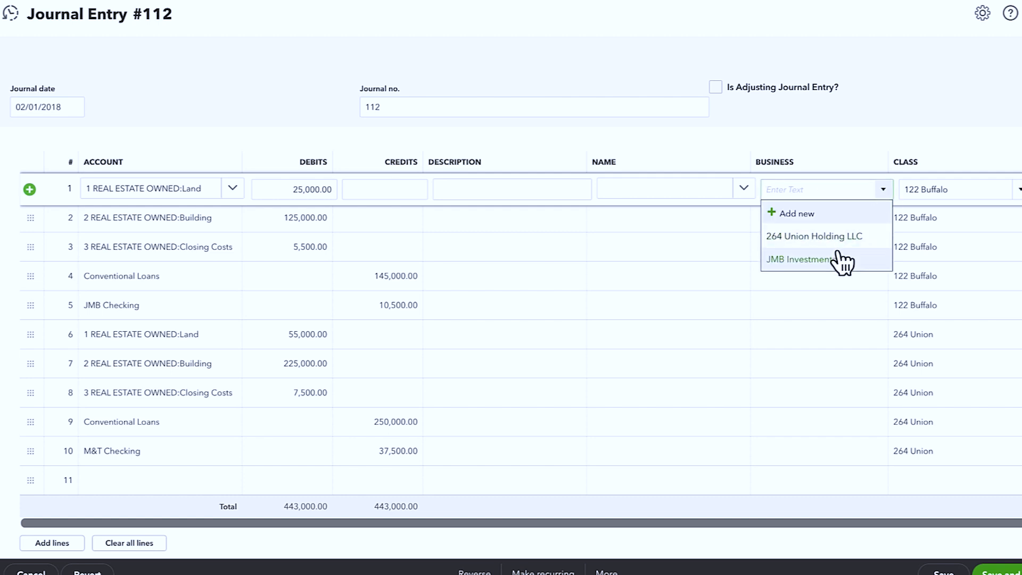
click(841, 259)
click(894, 222)
click(883, 218)
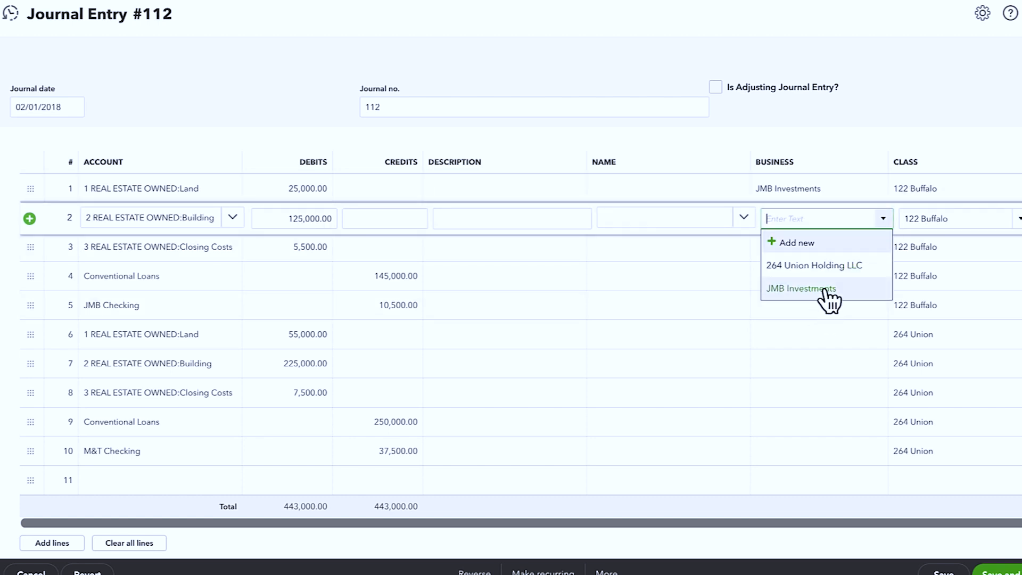
click(827, 289)
click(859, 251)
click(883, 249)
click(829, 318)
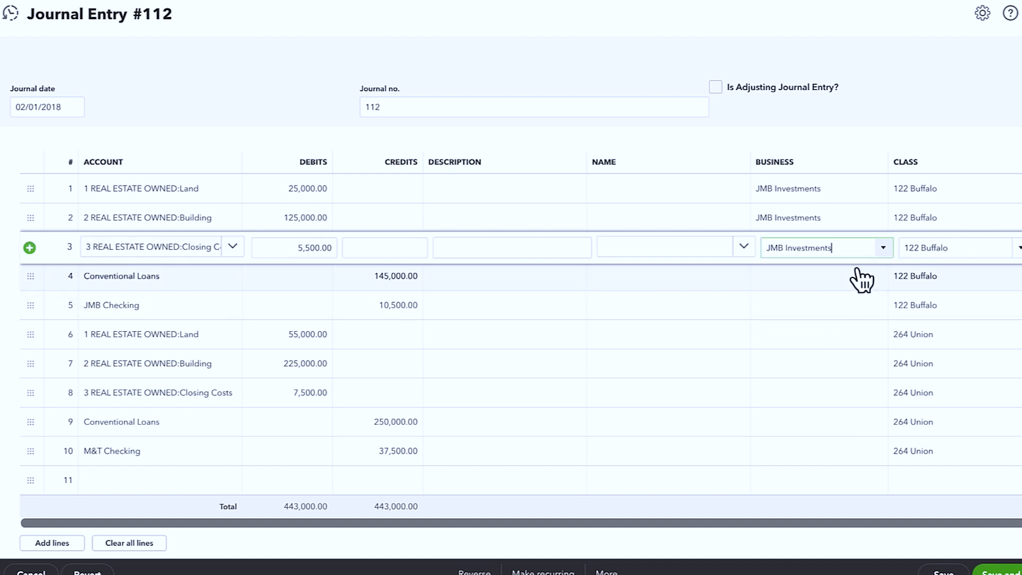
Assign the business JMB Investments to the 122 Buffalo conventional loan and JMB Checking lines (lines 4 and 5)
click(858, 273)
click(884, 277)
click(830, 346)
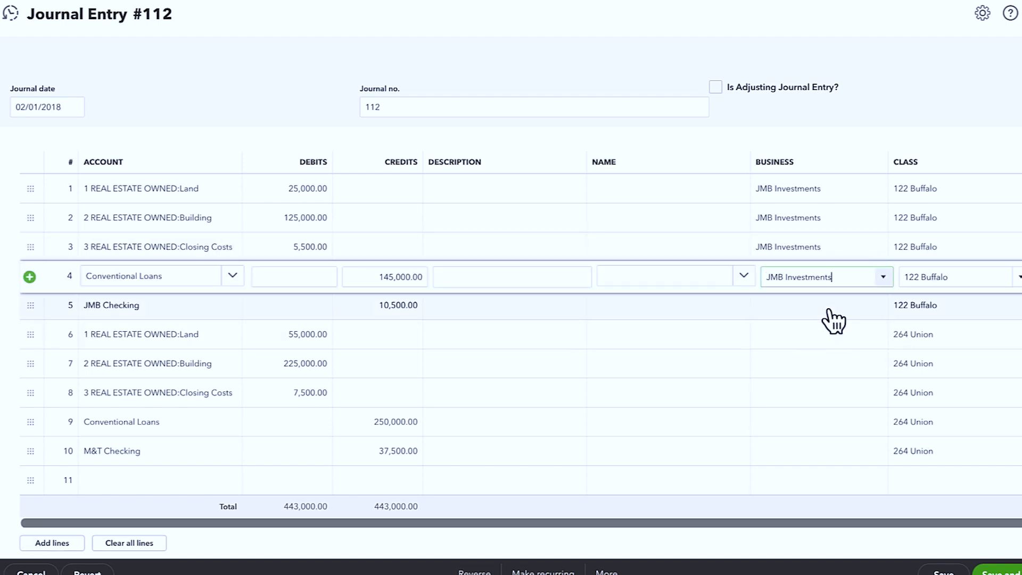
click(873, 301)
click(884, 306)
click(828, 379)
Assign the business 264 Union Holding LLC to the five 264 Union lines (lines 6 to 10) and save journal entry 112
click(787, 335)
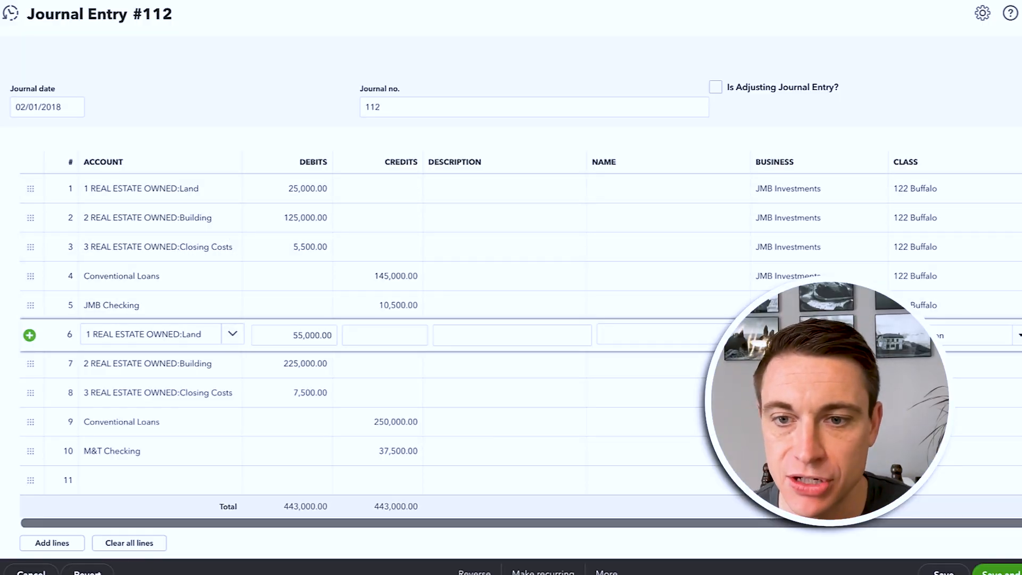
click(508, 363)
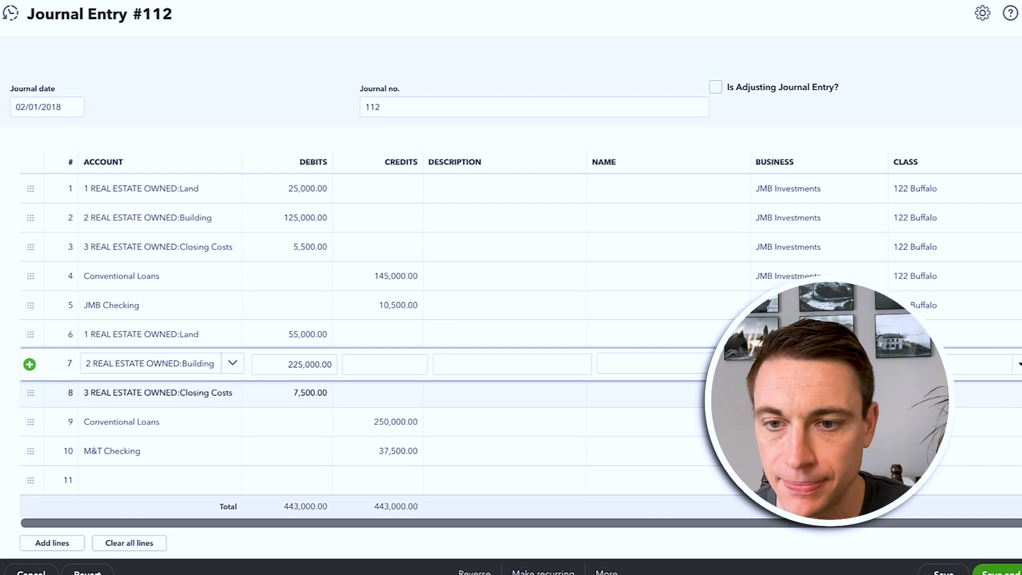
click(820, 393)
click(820, 422)
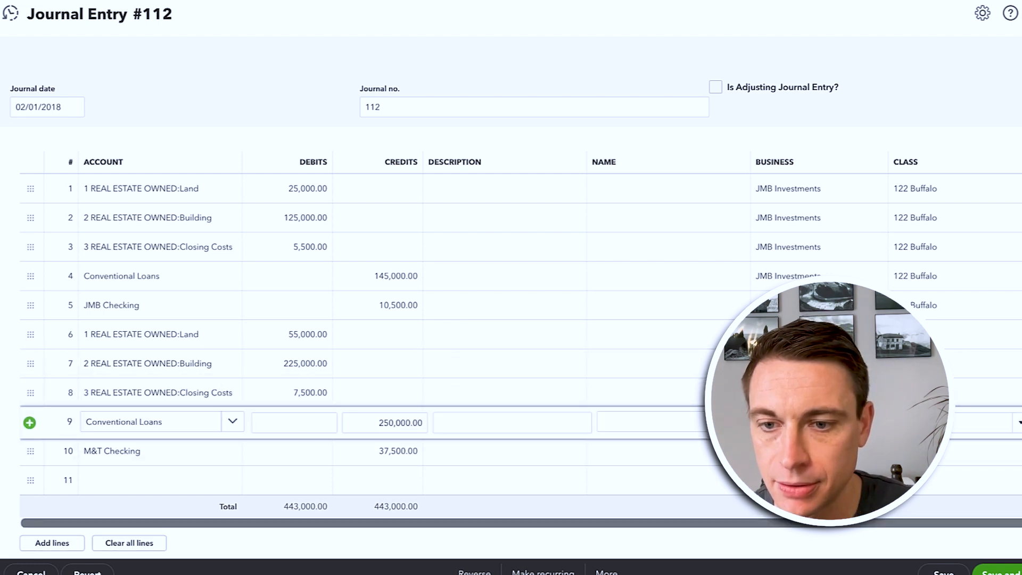
click(820, 451)
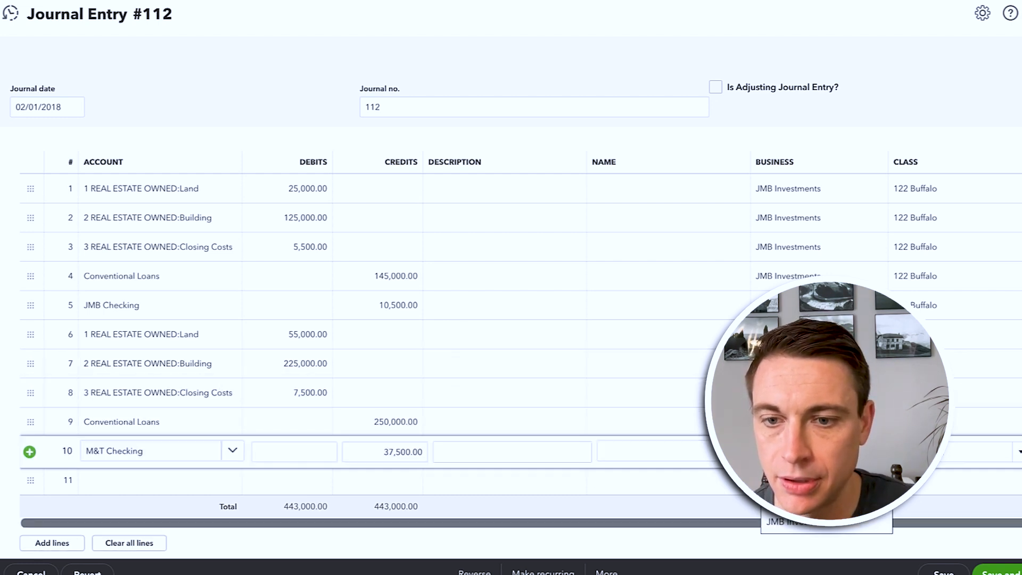
click(897, 148)
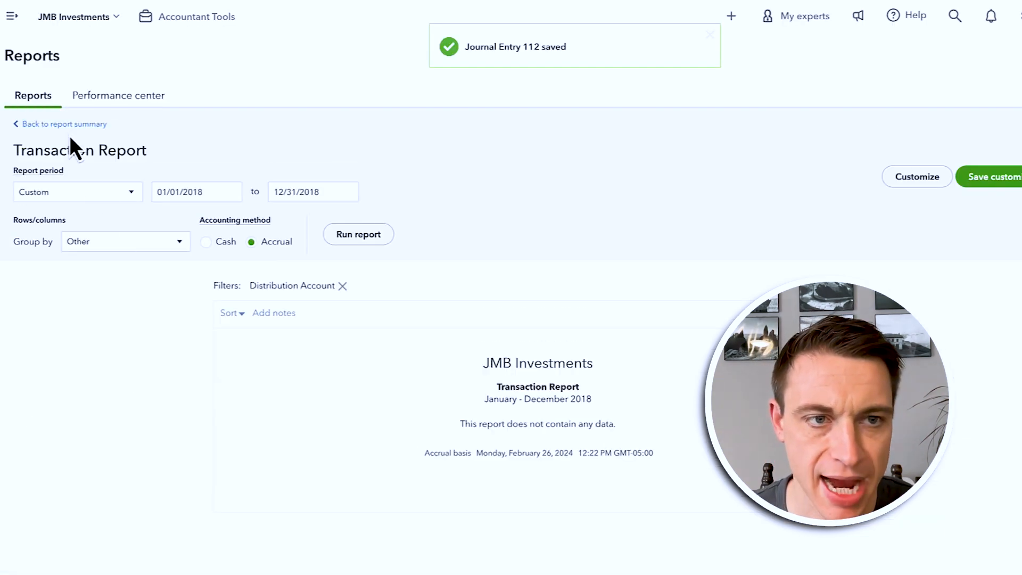
Return to the balance sheet and open journal entry 113 from the JMB Checking amount in the Not Specified column
click(63, 125)
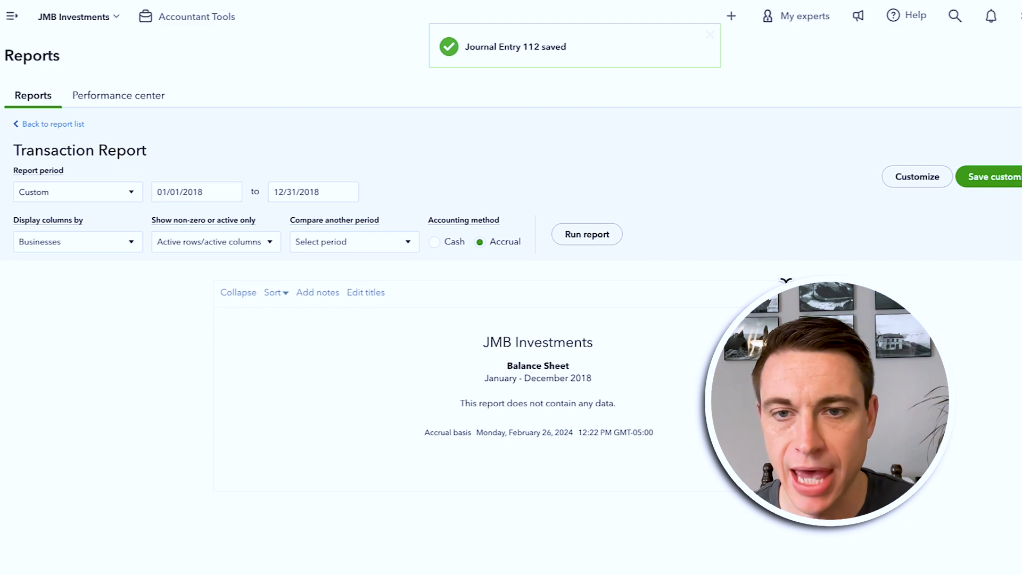
scroll(767, 280, down, 3)
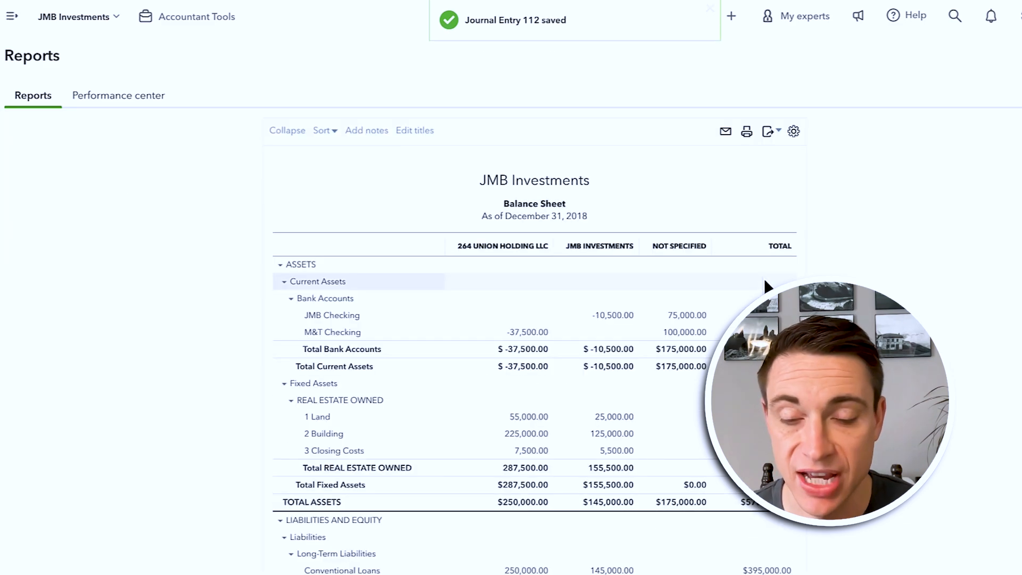
click(688, 316)
click(672, 407)
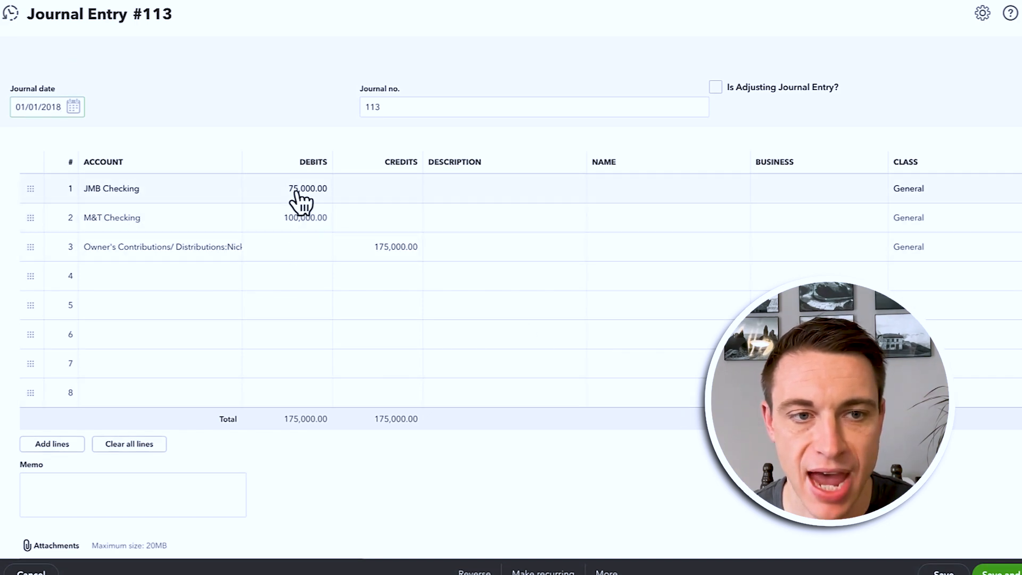
Assign JMB Investments to the JMB Checking line and 264 Union Holding LLC to the M&T Checking line
click(792, 191)
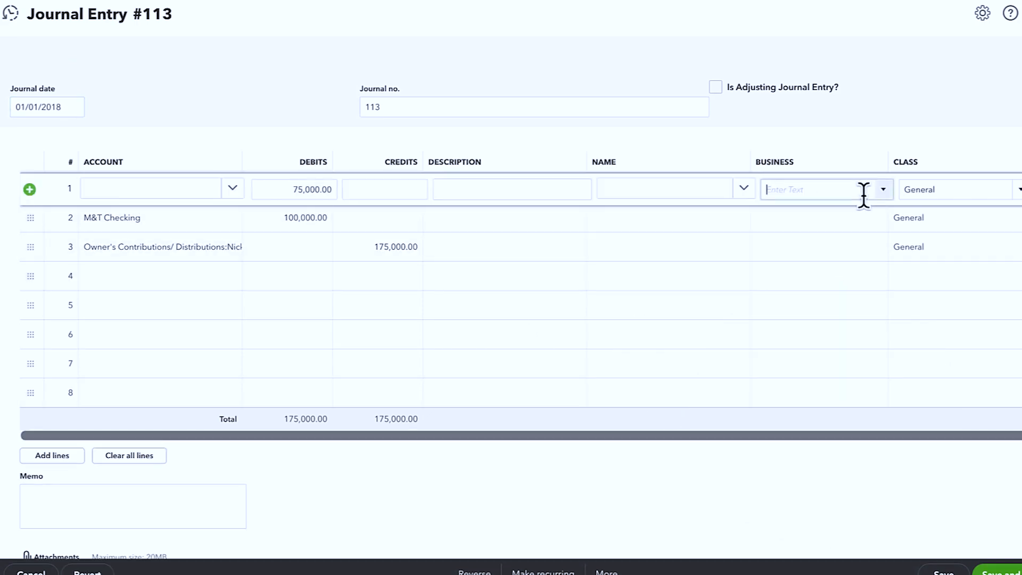
click(884, 190)
click(831, 259)
click(884, 226)
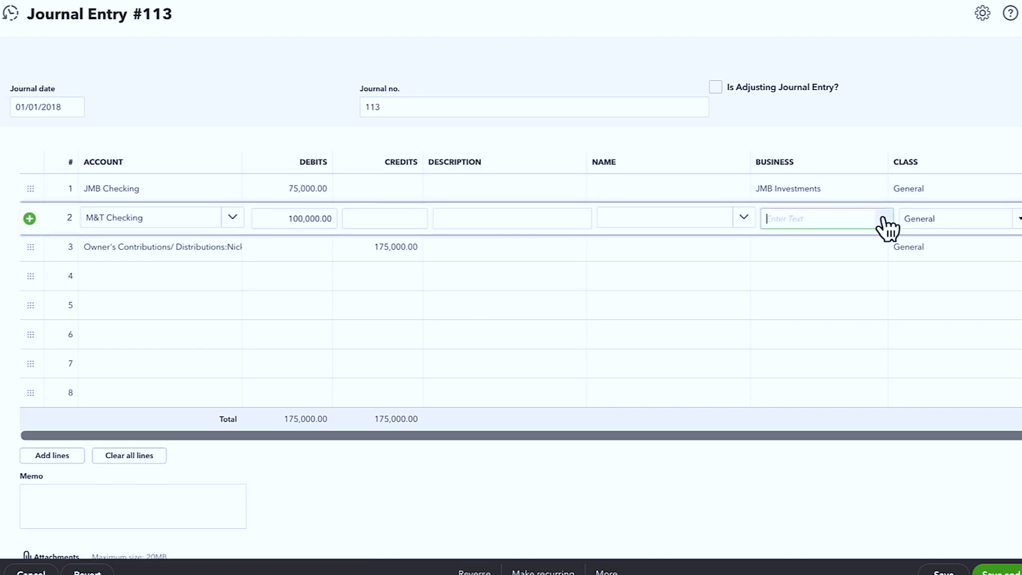
click(882, 220)
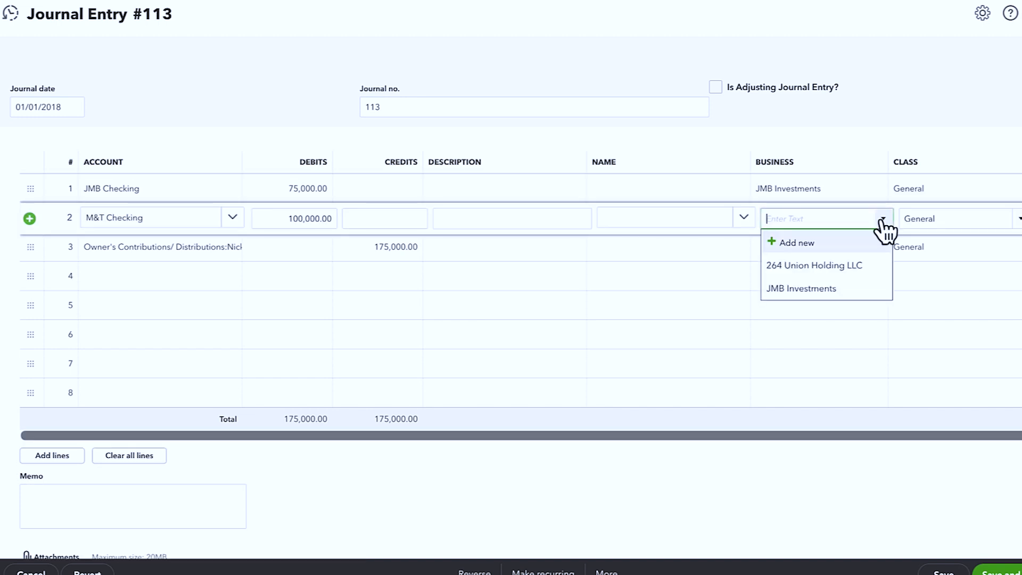
click(858, 276)
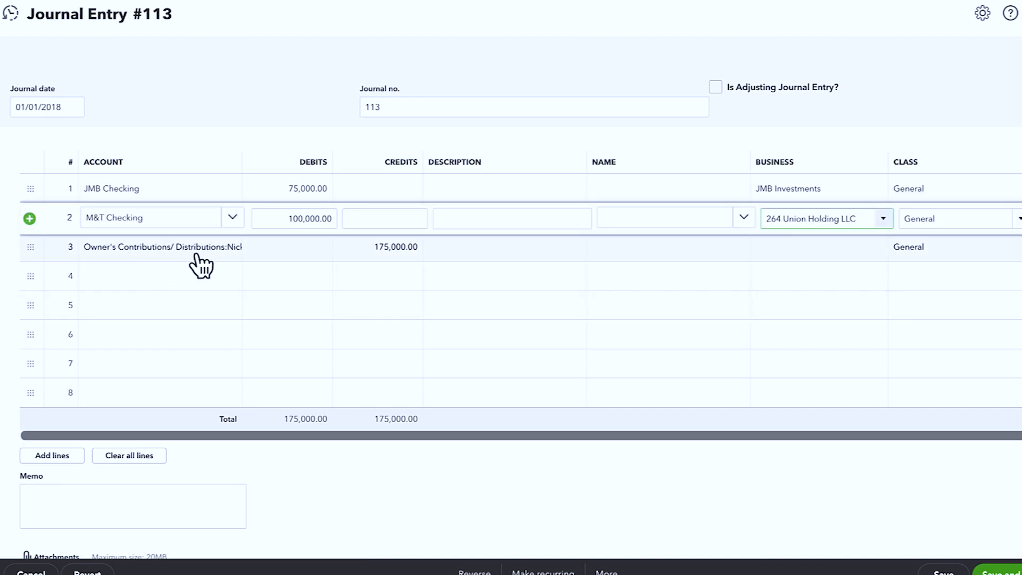
Add line 4 with line 3's owner contributions sub-account, and set line 3's credit to 75,000 and its business to JMB Investments
click(166, 281)
text(owner)
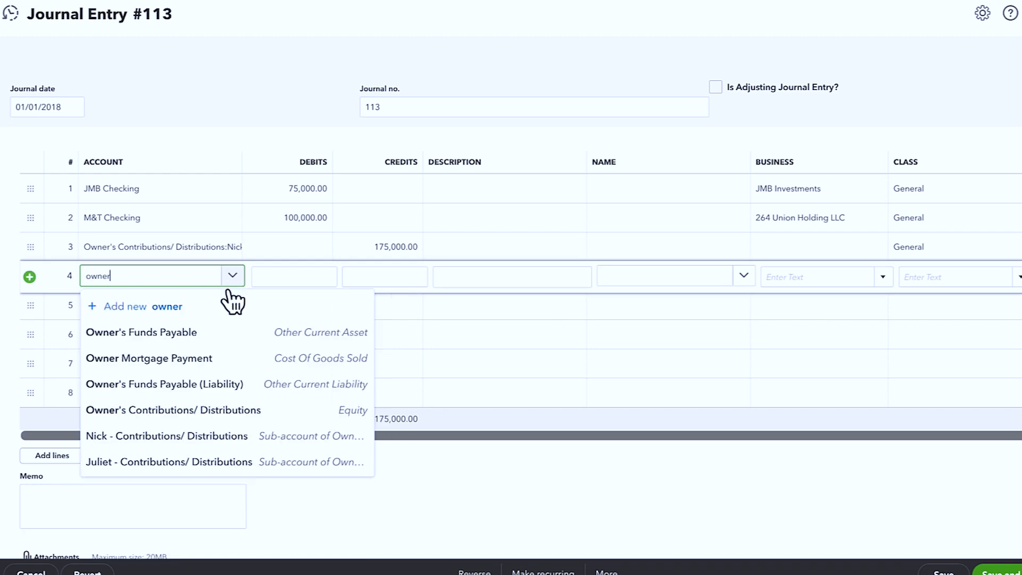
click(219, 435)
click(387, 248)
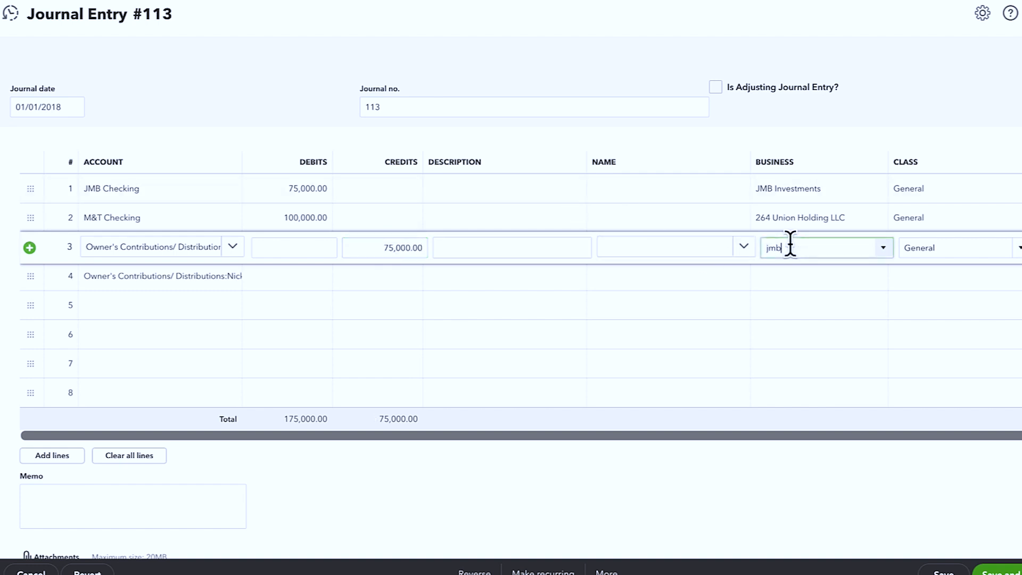
click(793, 292)
Complete line 4 with a 100,000 credit, business 264 Union Holding LLC and class General, and save journal entry 113
click(396, 277)
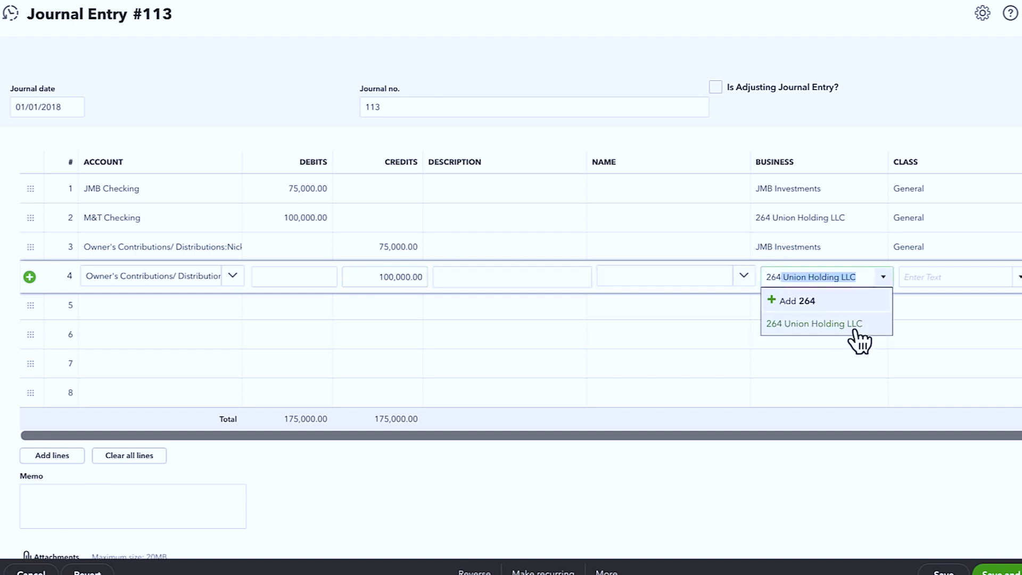
click(855, 330)
click(935, 275)
text(ge)
click(926, 324)
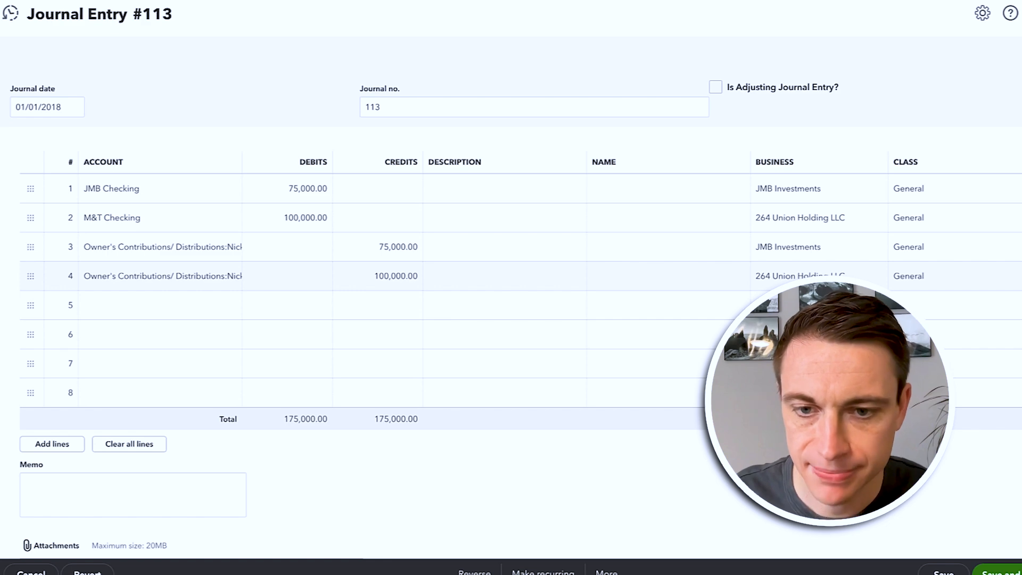
click(997, 572)
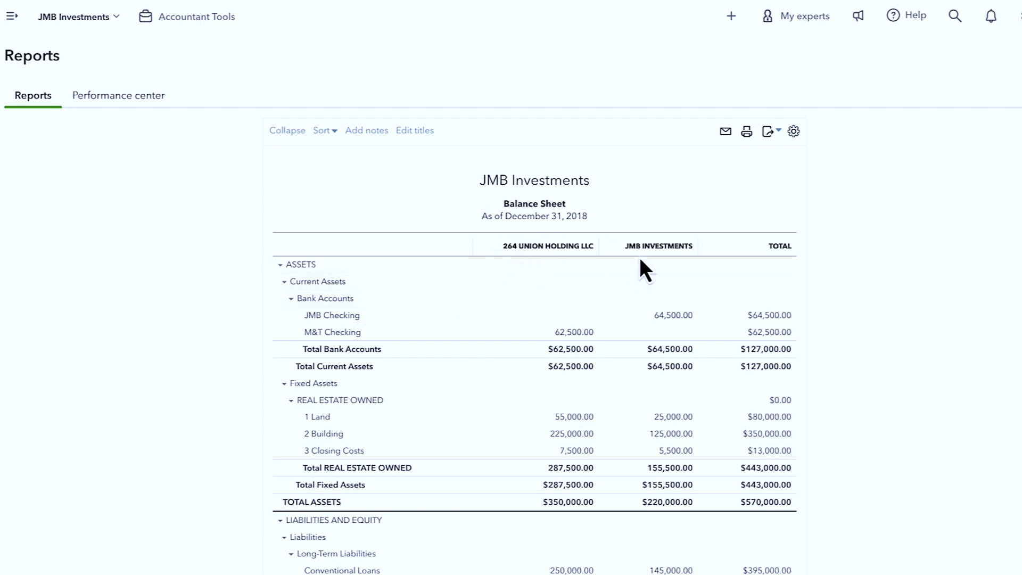
Review the balance sheet by business, and filter the report to the business 264 Union Holding LLC only
scroll(555, 424, down, 4)
scroll(554, 423, up, 5)
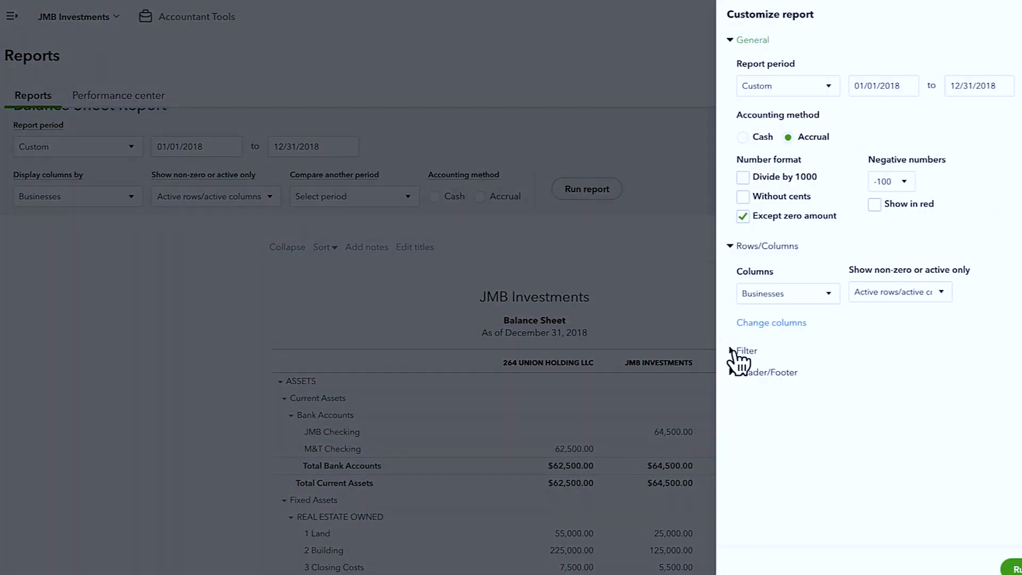
click(743, 442)
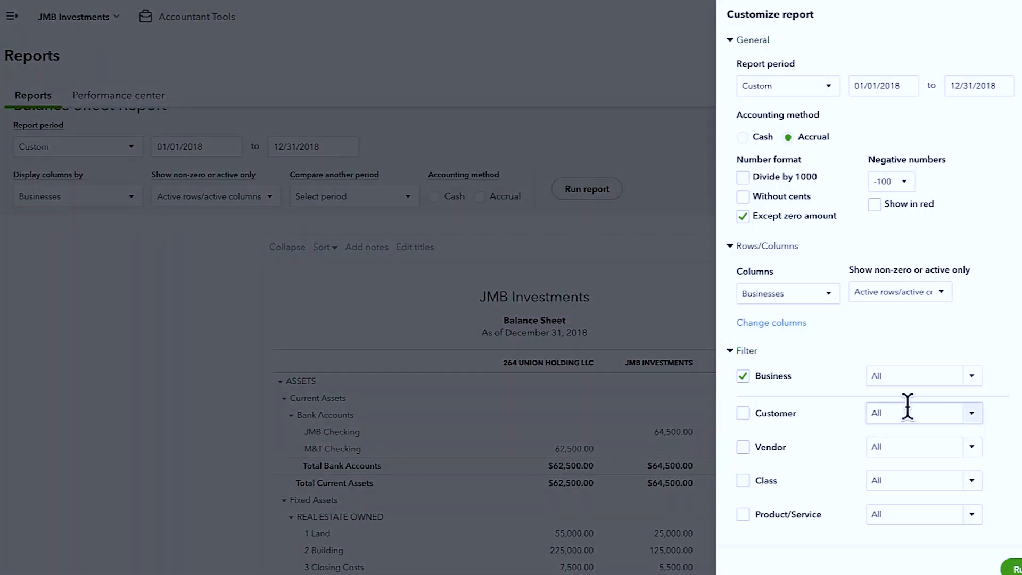
click(980, 378)
click(897, 496)
click(1011, 568)
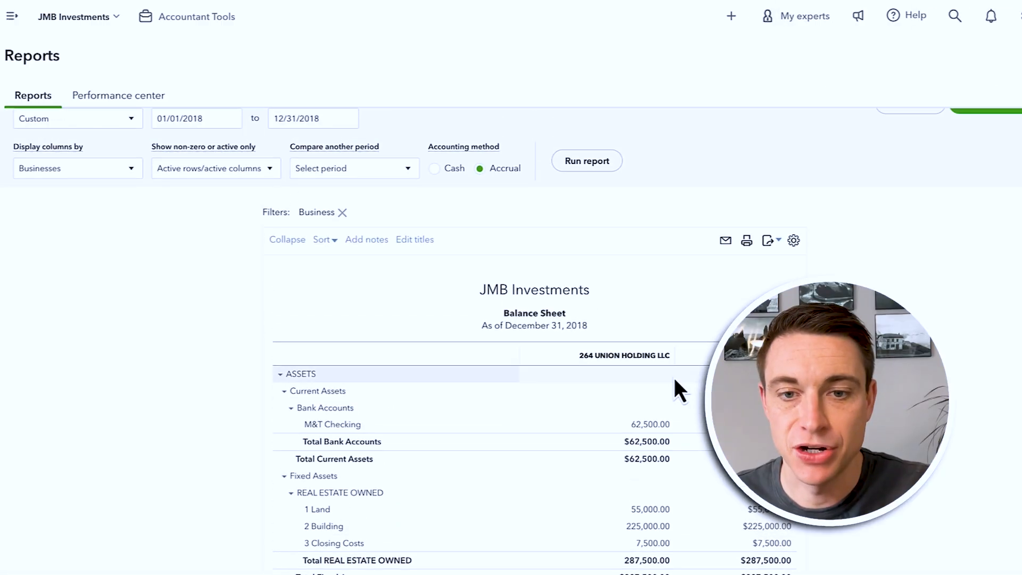
Display the filtered balance sheet's columns as Total Only and rerun the report
click(75, 191)
click(71, 209)
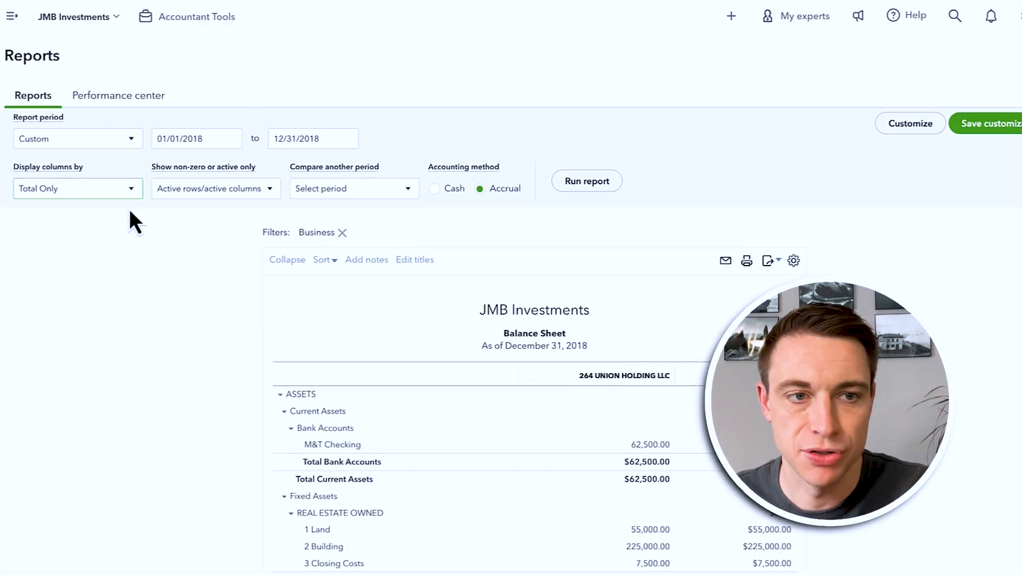
click(588, 182)
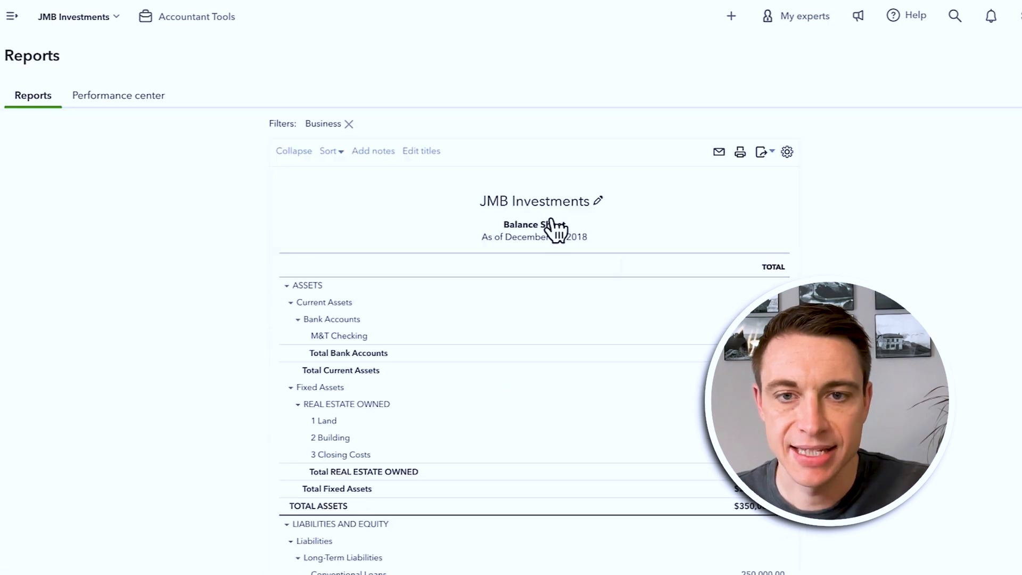
Change the company name in the balance sheet header to 264 Union LLC and review the report
click(595, 204)
drag(589, 219, 389, 221)
text(264 Union LLC)
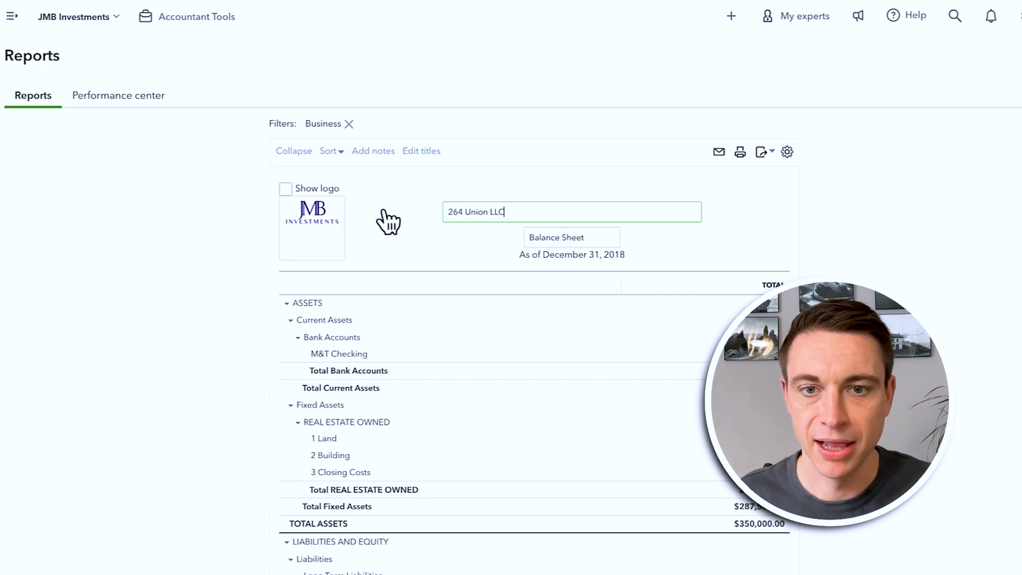
click(868, 238)
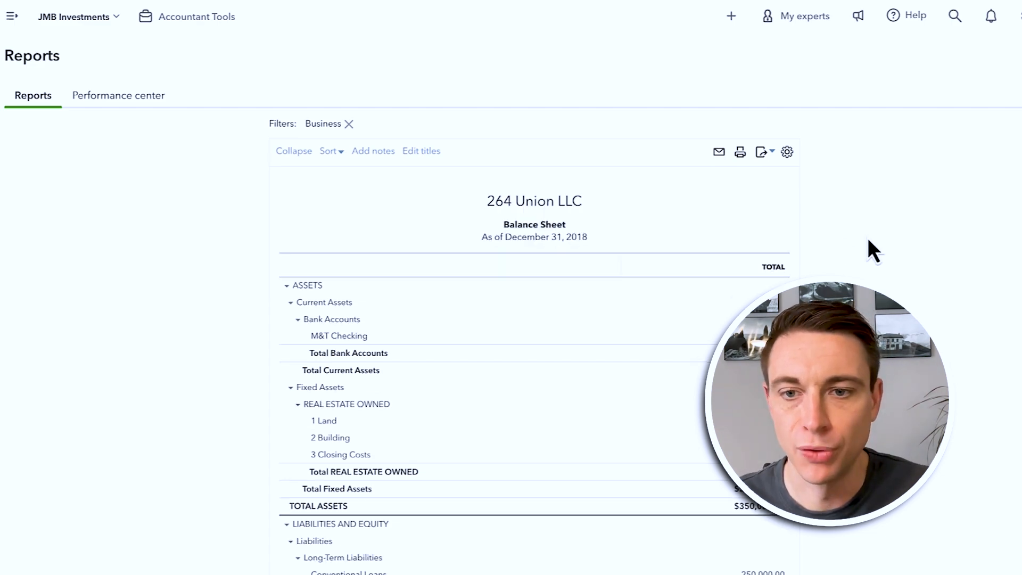
scroll(532, 320, down, 5)
scroll(479, 367, up, 5)
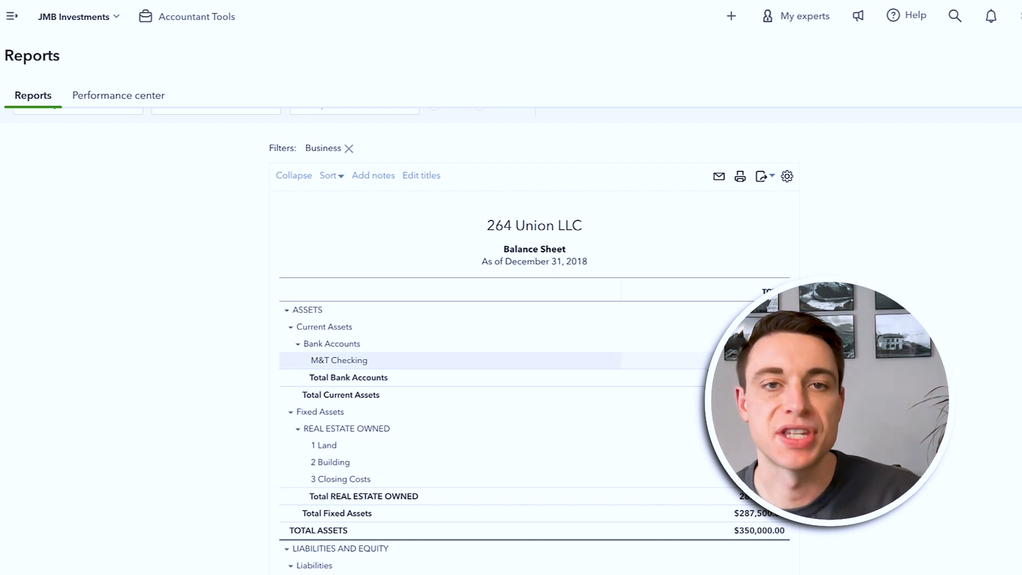
Start a new expense paid from JMB Checking and set line 1's category to D Flips - Rehab Costs
click(24, 22)
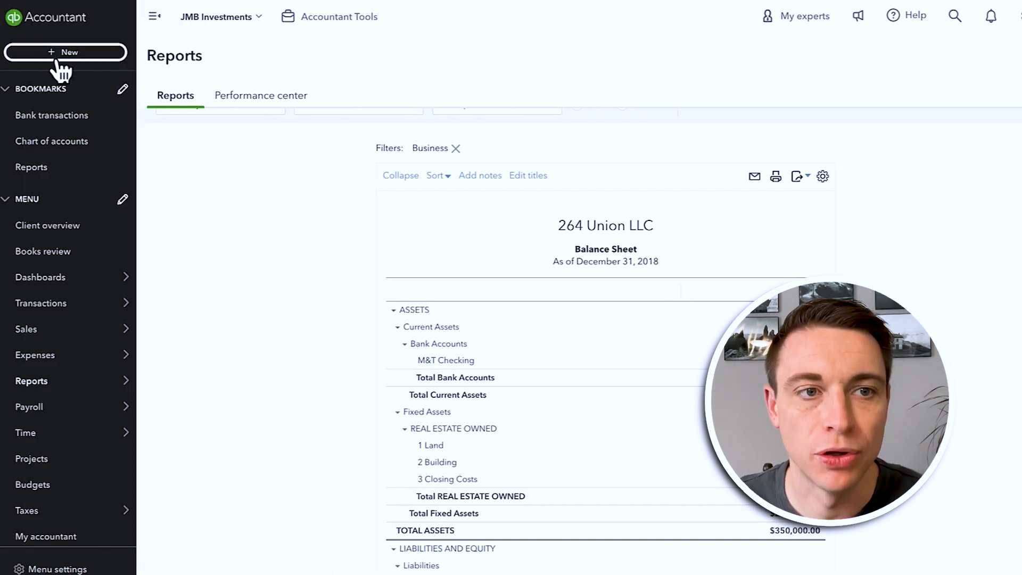
click(64, 51)
click(152, 133)
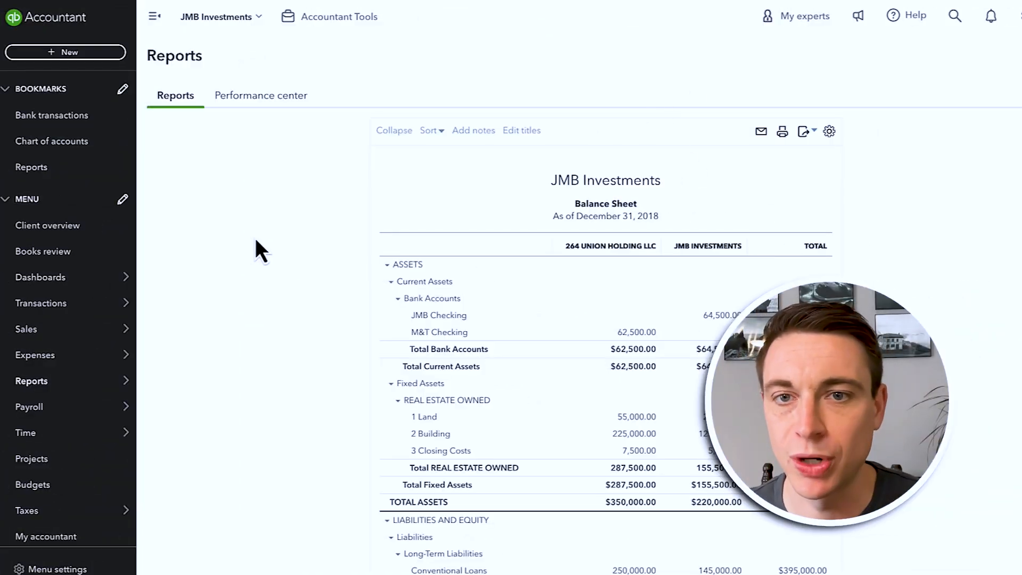
click(101, 64)
click(118, 133)
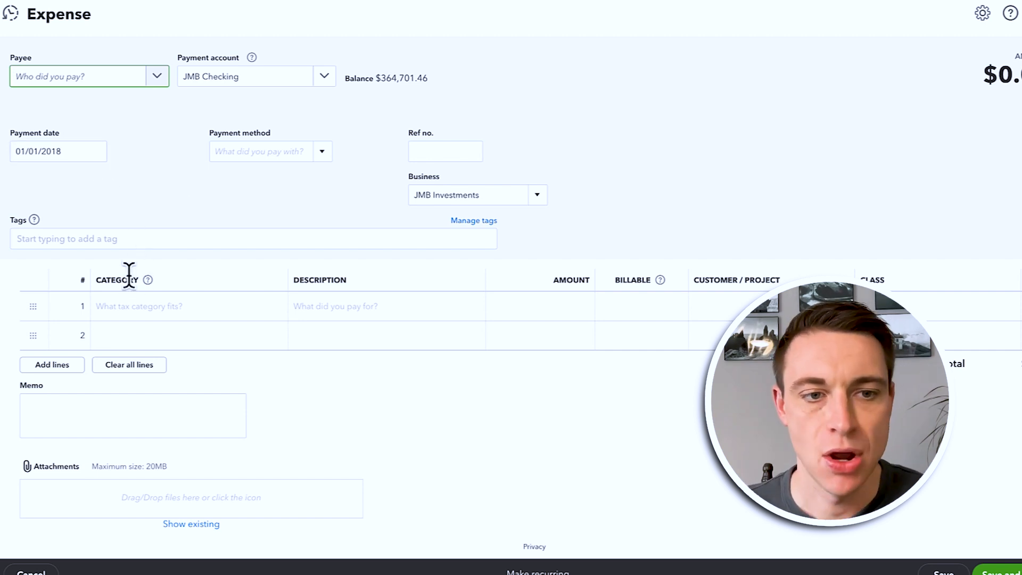
click(136, 310)
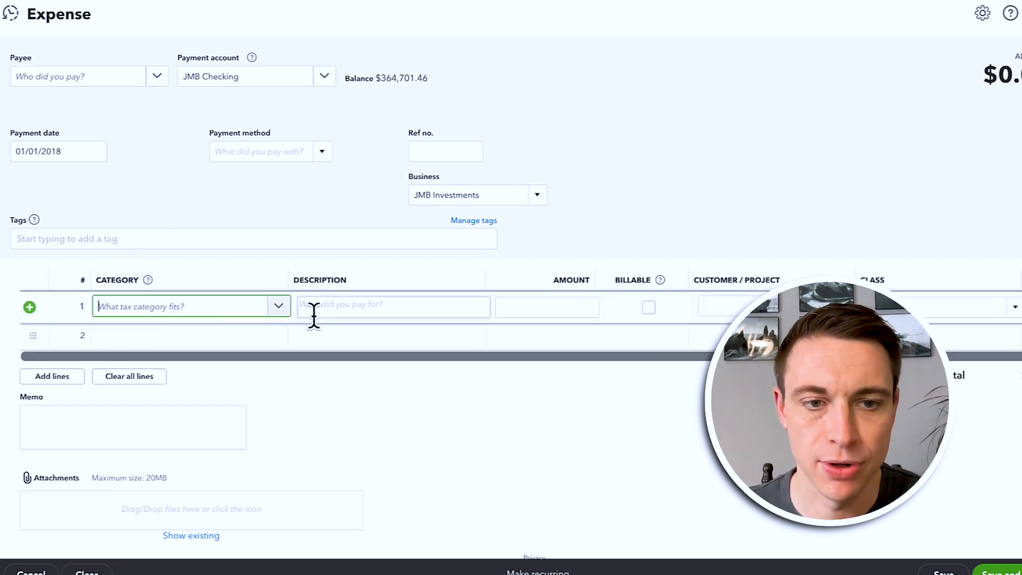
click(282, 316)
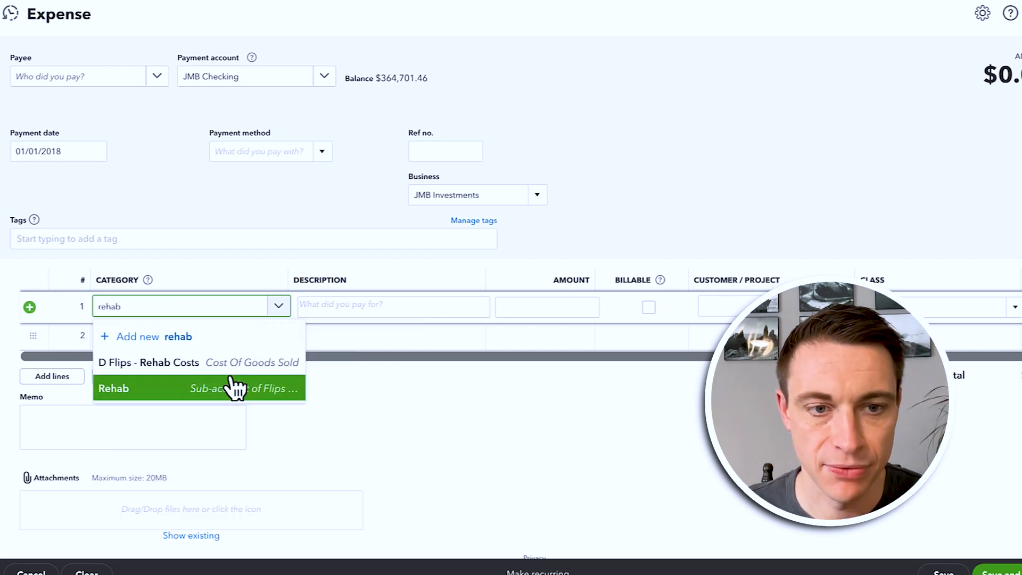
click(216, 367)
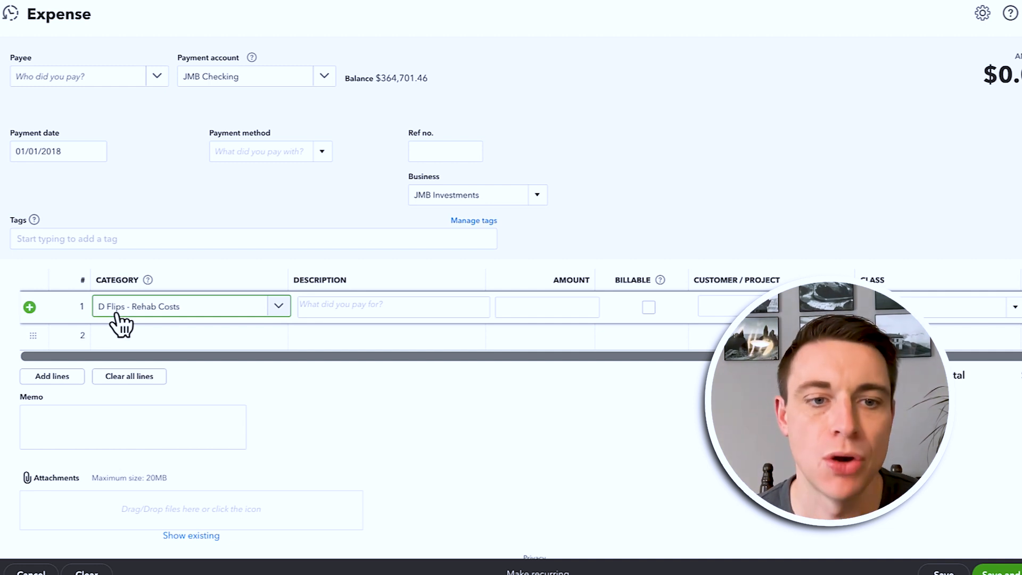
Set expense line 1's amount to 5,500 and its description to Rough Electric
click(556, 303)
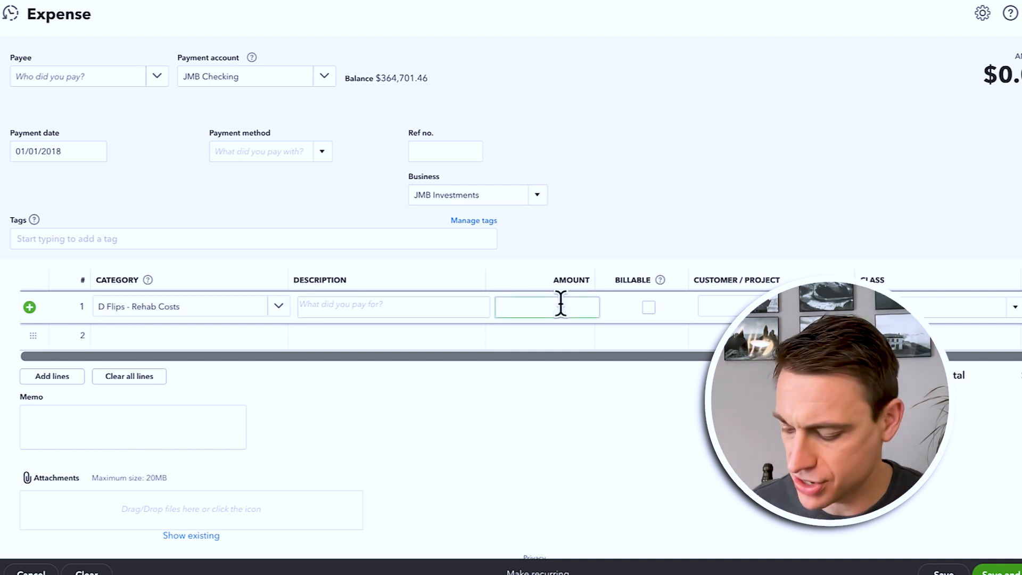
text(5,500)
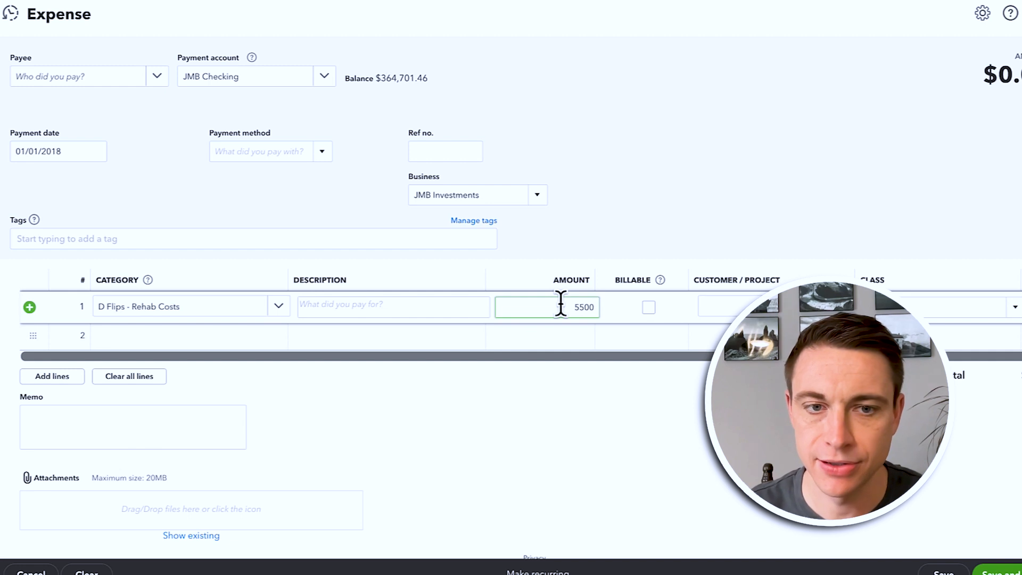
key(Tab)
text(Rough Electr)
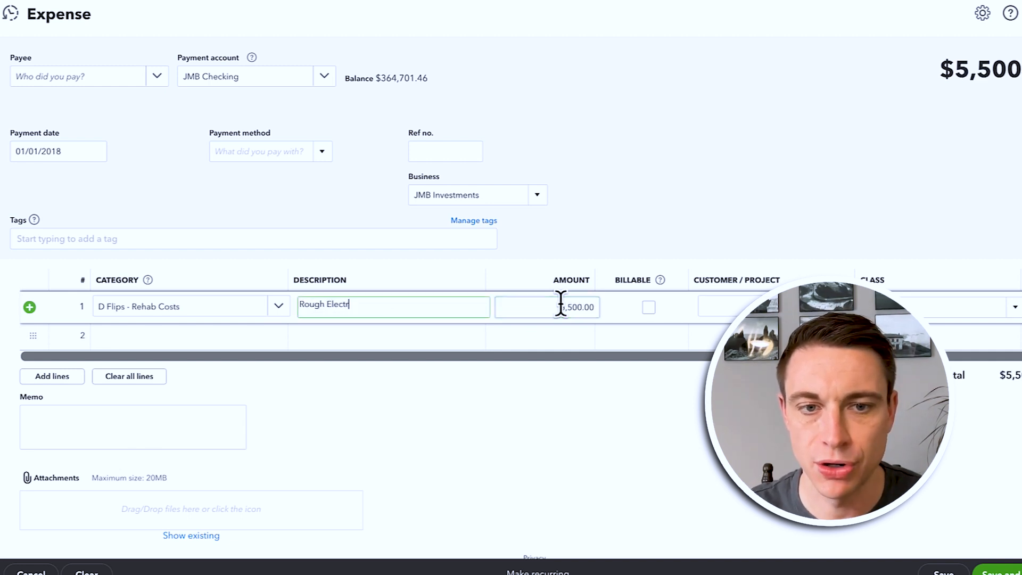
text(ic)
Assign a class to the Rough Electric line and save the expense
key(Tab)
key(Tab)
click(941, 307)
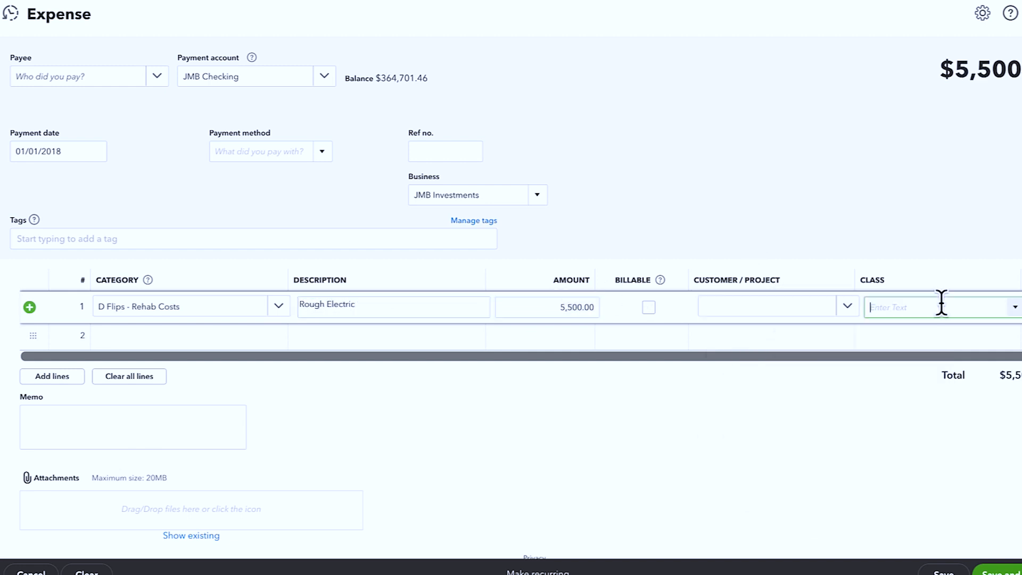
click(1015, 309)
click(939, 354)
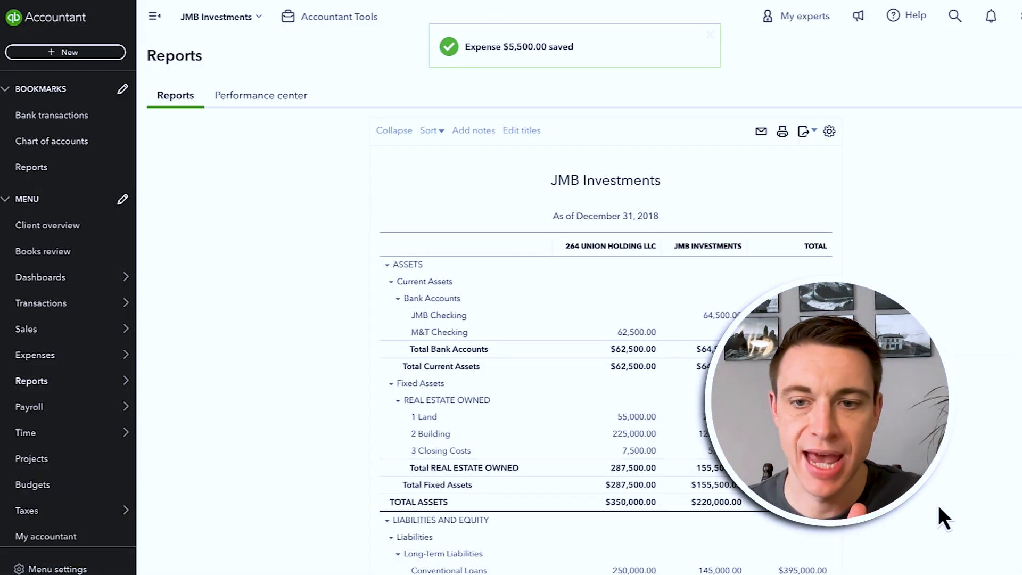
Drill down from the balance sheet to the profit and loss, and open the D Flips - Rehab Costs transactions
scroll(692, 437, down, 5)
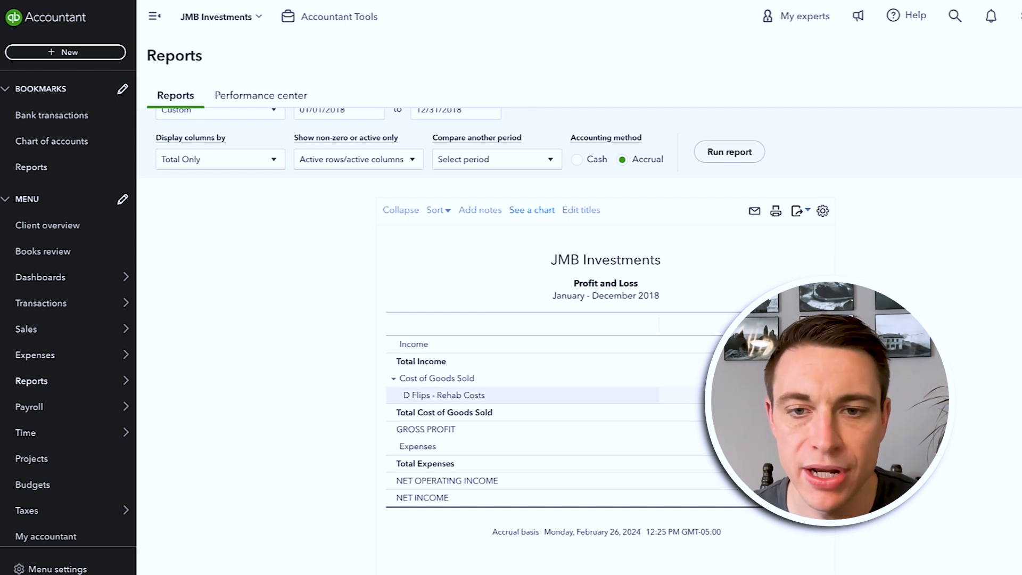
click(810, 396)
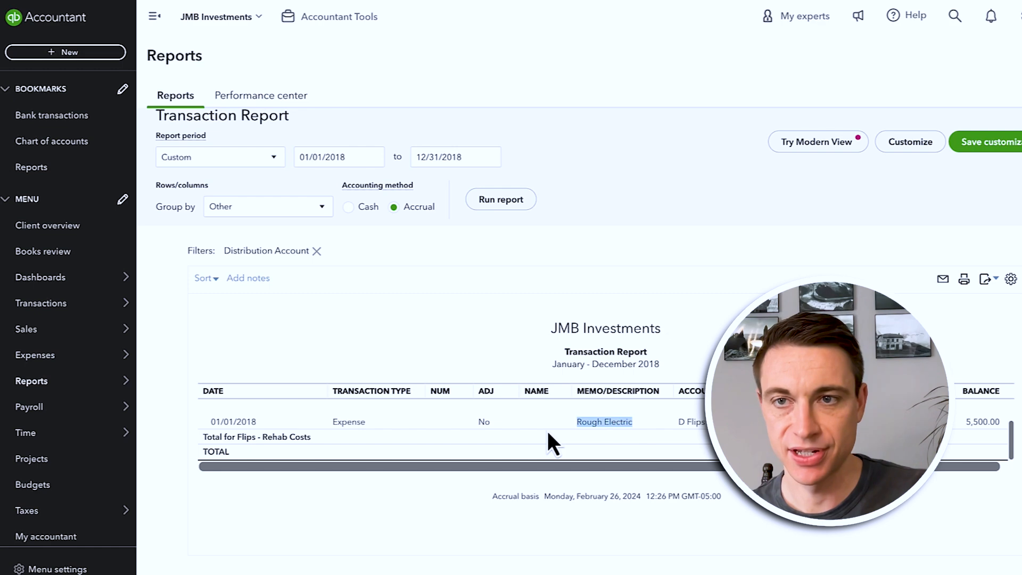
Turn on the Items table for expense and purchase forms in the company's expense settings and save
click(960, 21)
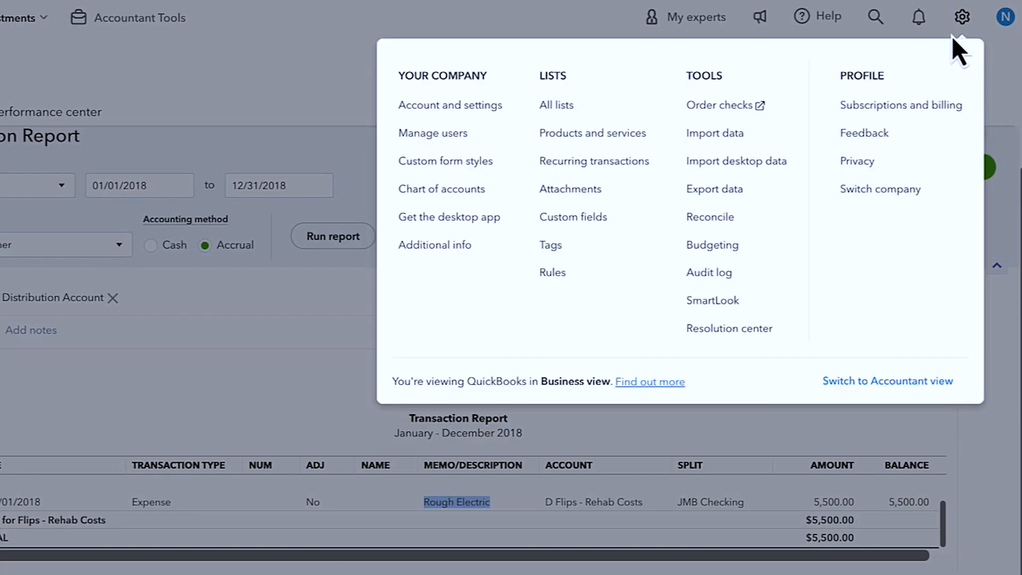
click(494, 113)
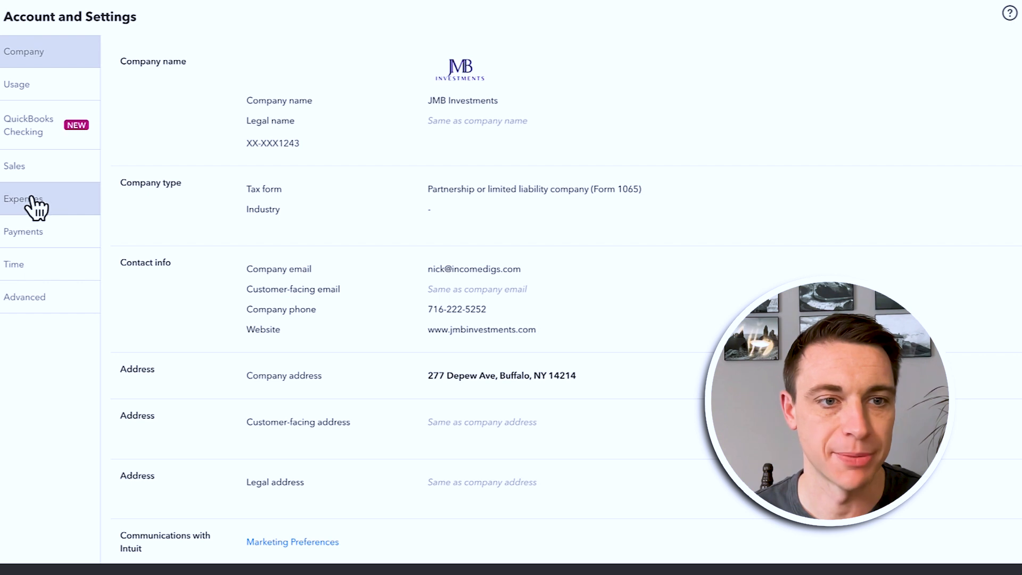
click(24, 205)
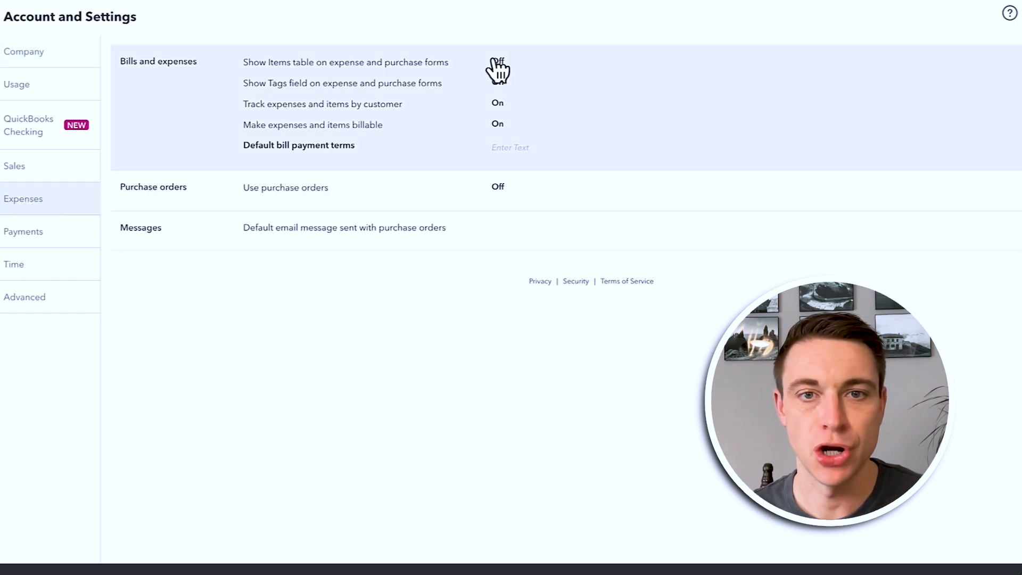
click(498, 69)
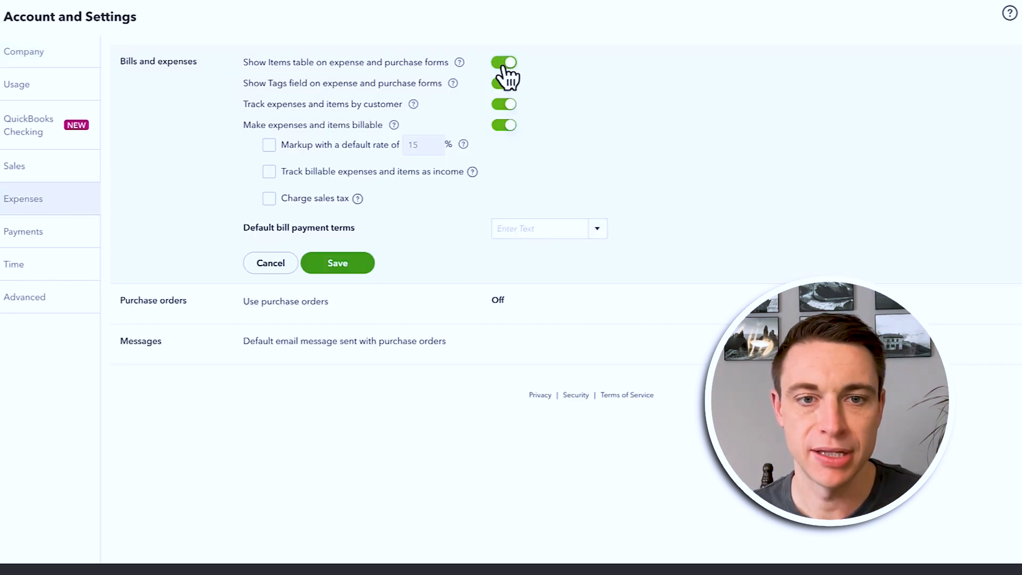
click(337, 264)
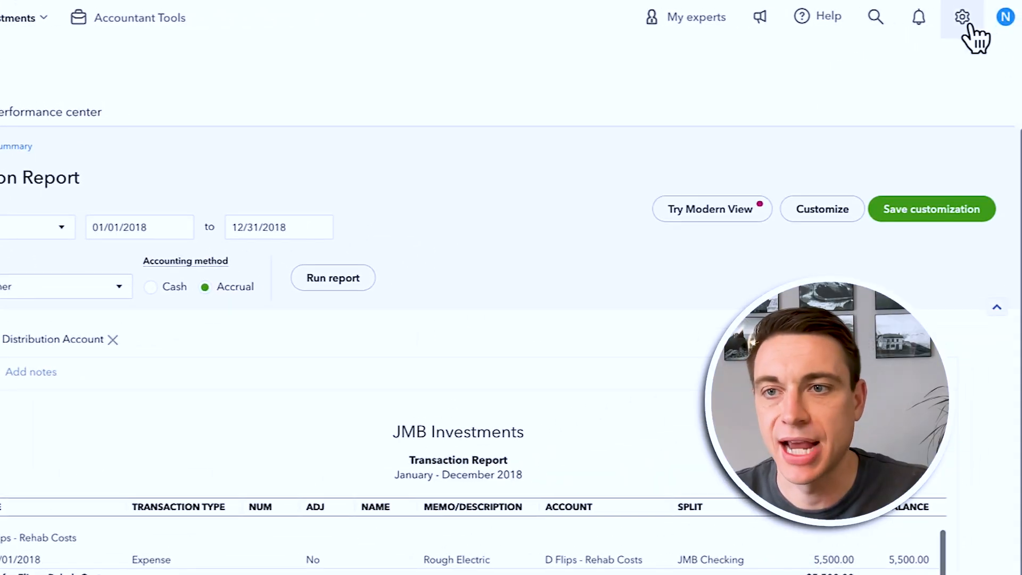
Examine the staged rehab service items in the products and services list and open the 3F. Paving item
click(970, 26)
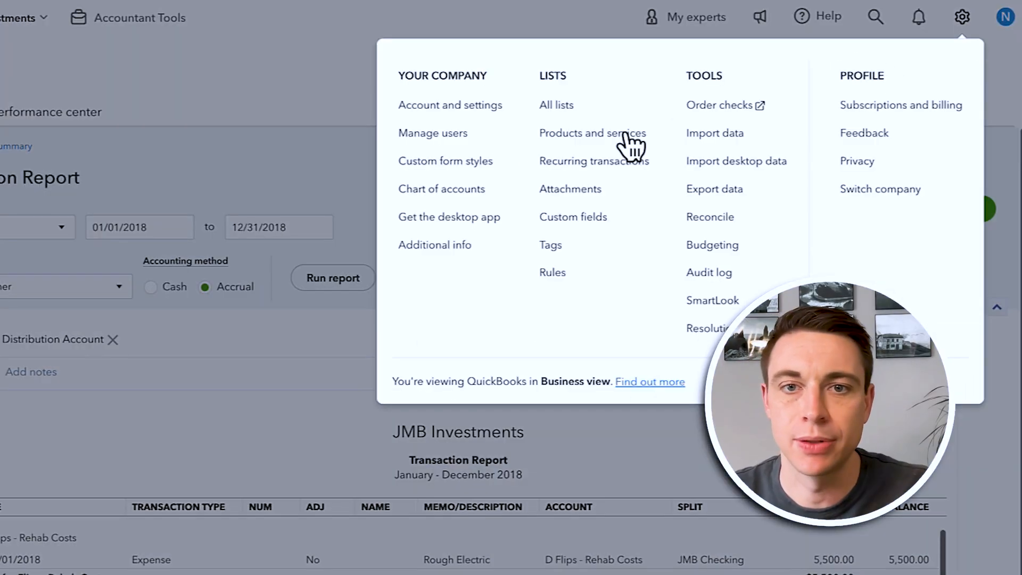
click(659, 138)
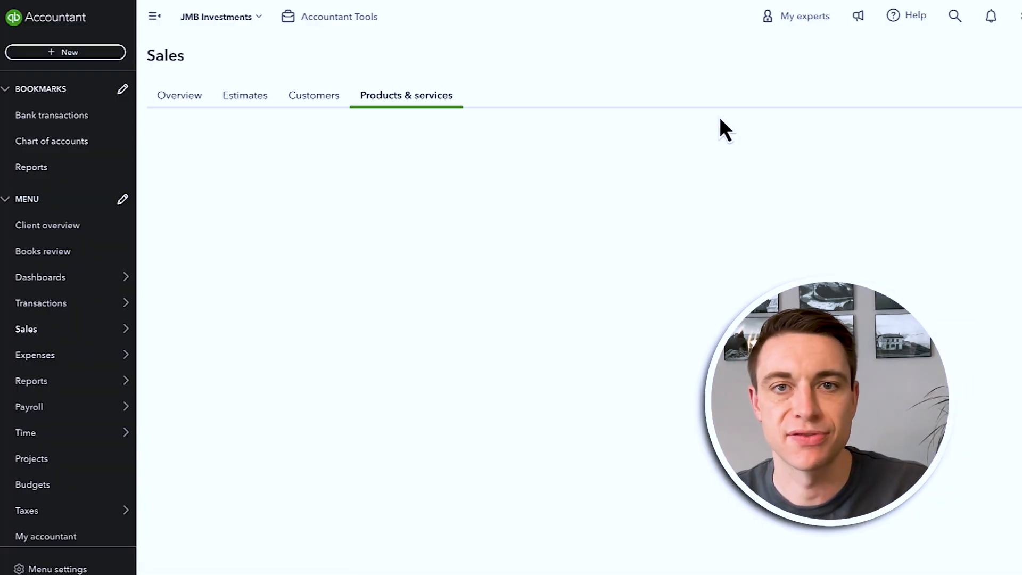
scroll(372, 409, down, 5)
scroll(369, 403, down, 7)
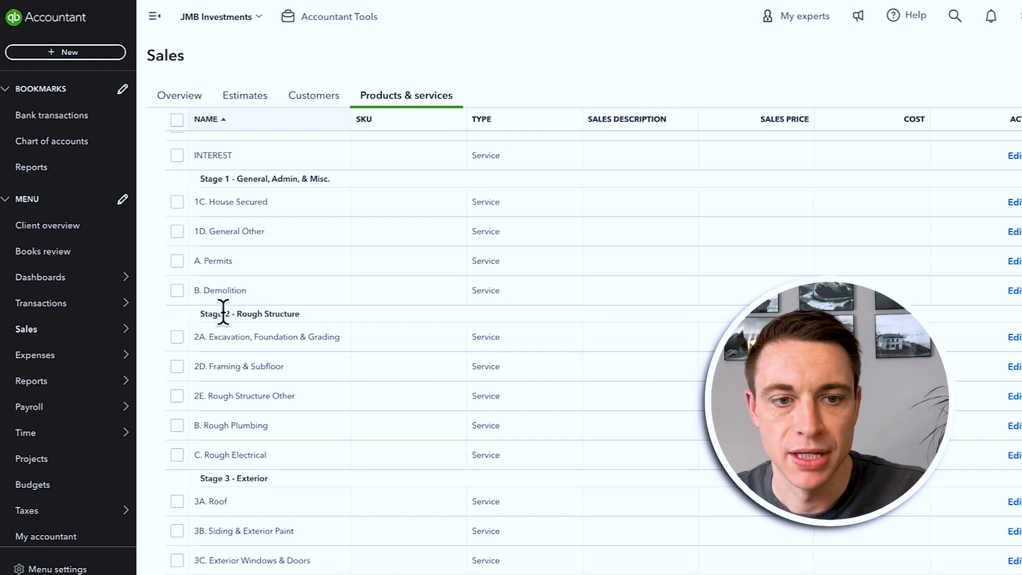
scroll(223, 319, down, 2)
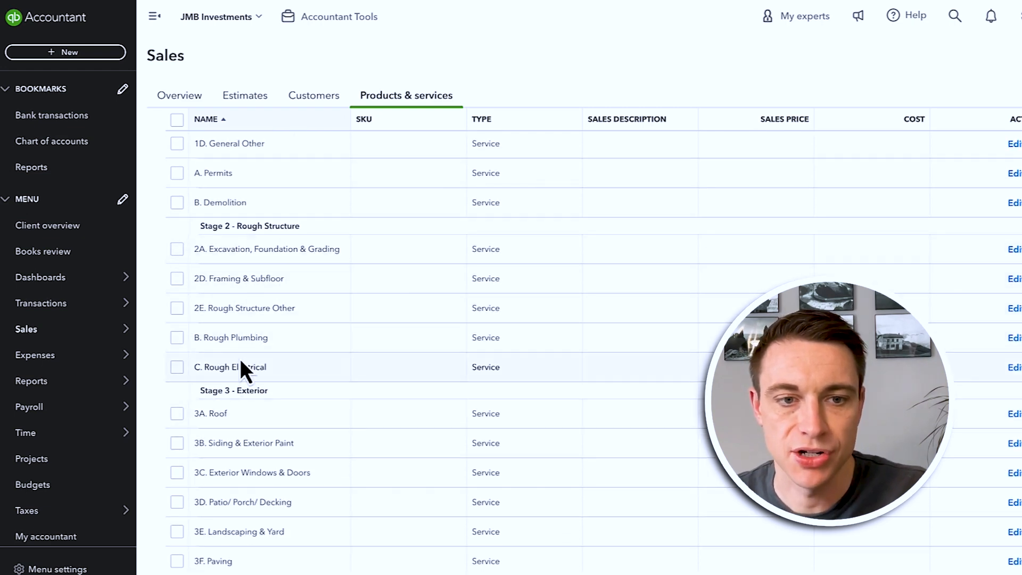
scroll(249, 401, down, 2)
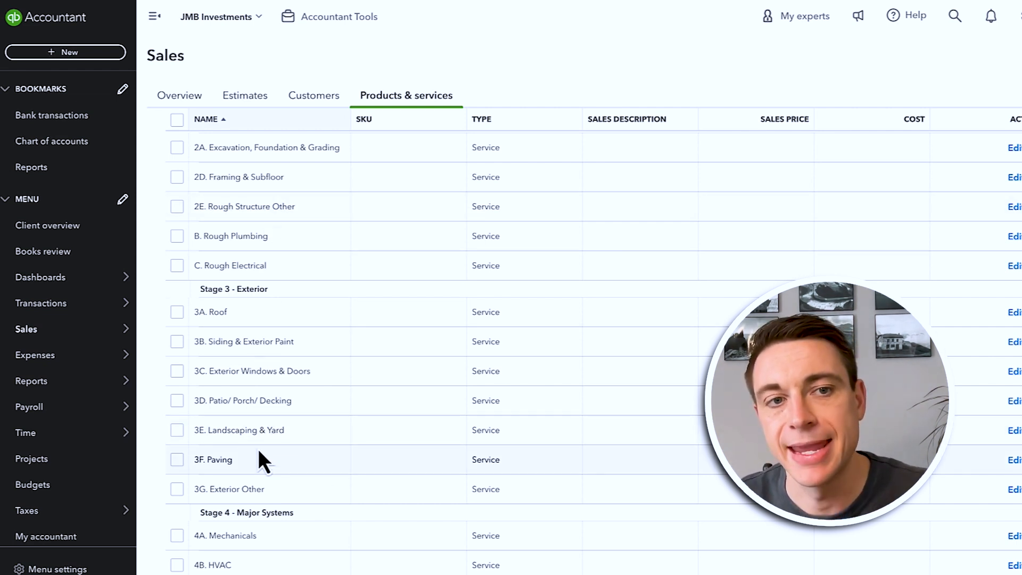
click(1015, 461)
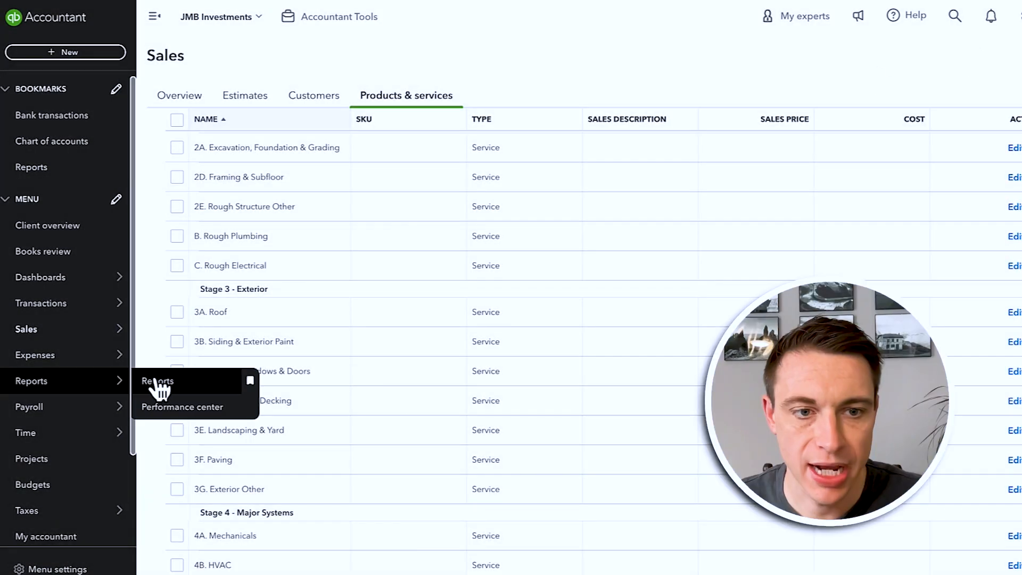
Open the custom report Balance Sheet - 2018 (REV) and drill into its Net Income amount
click(154, 380)
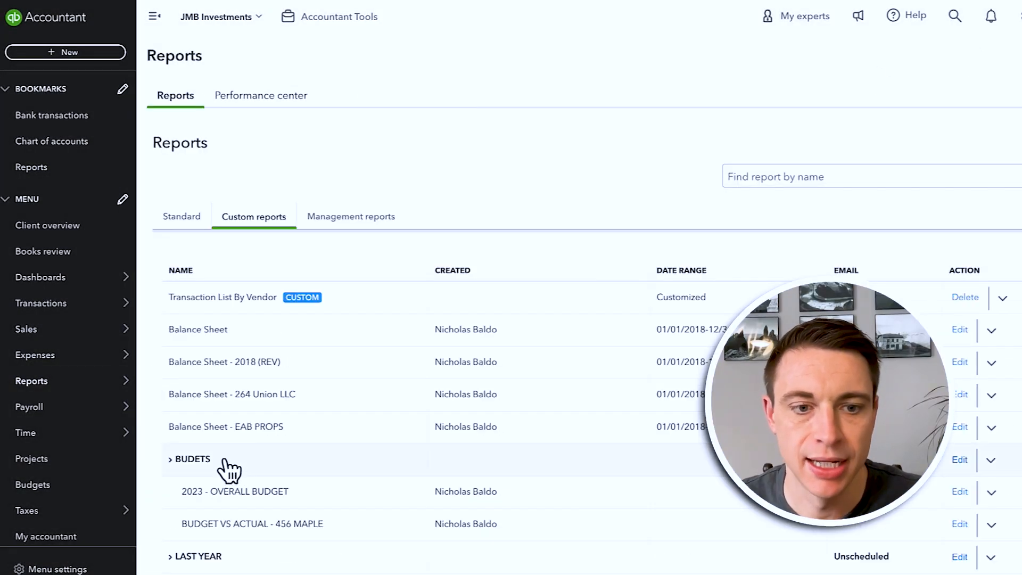
click(247, 364)
scroll(629, 492, down, 5)
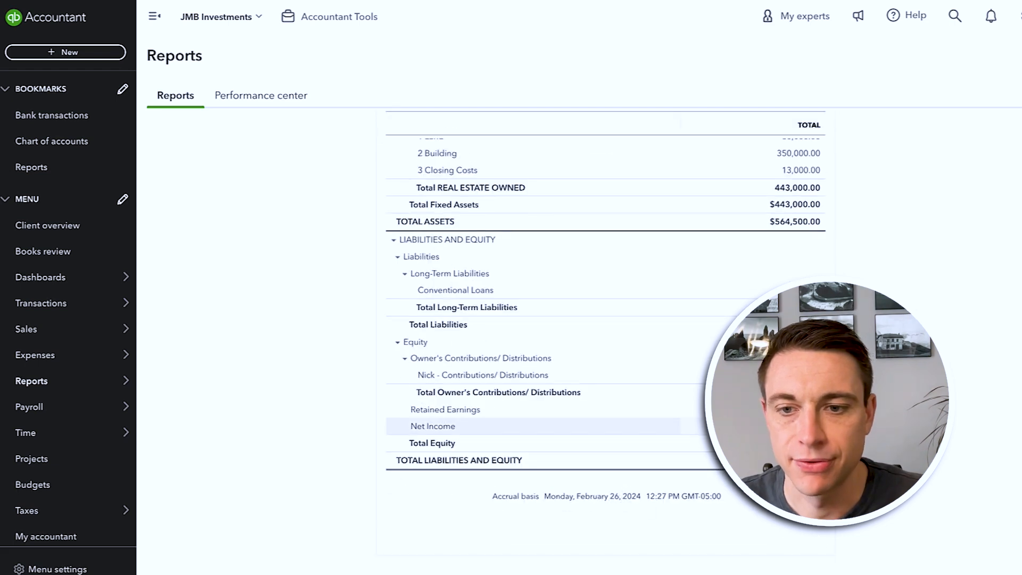
click(804, 427)
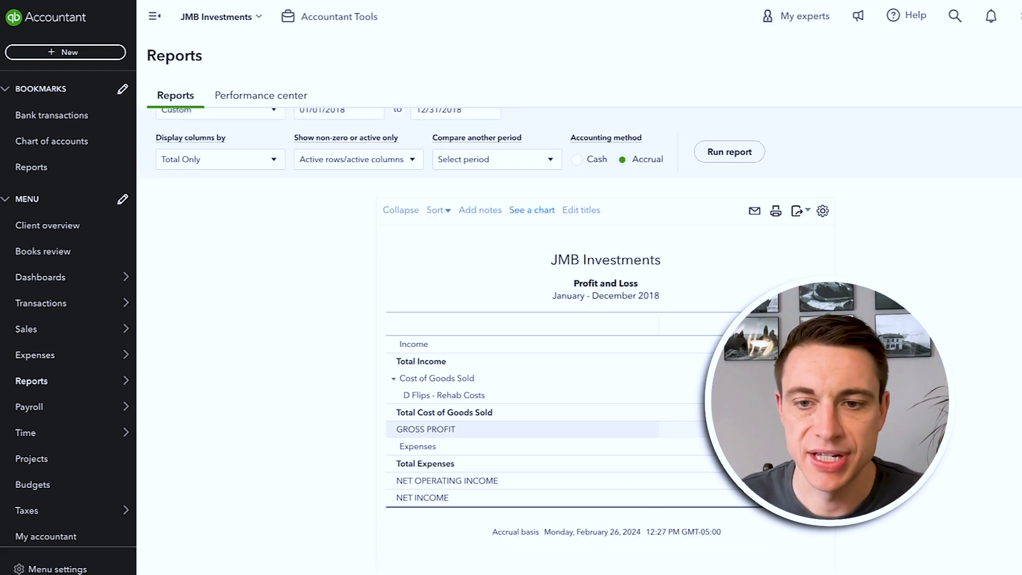
Open the Rough Electric expense under D Flips - Rehab Costs and add the C. Rough Electrical item at a rate of 5,500
click(804, 395)
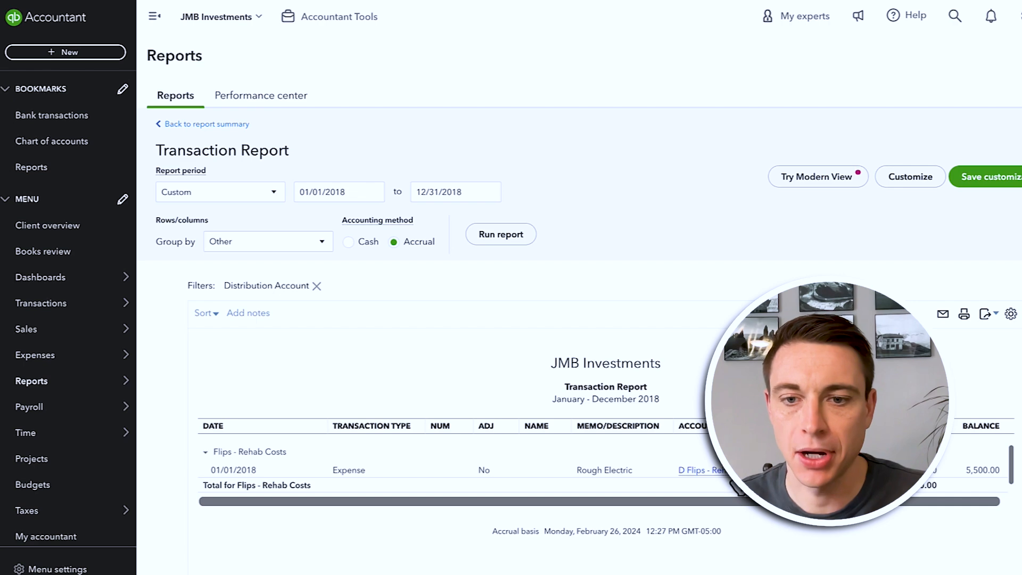
click(735, 471)
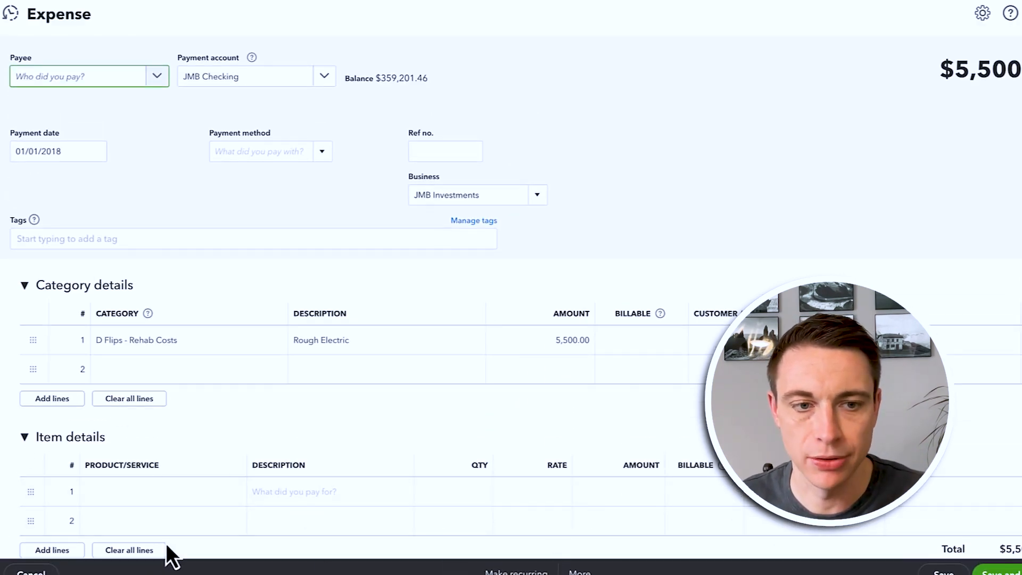
click(142, 497)
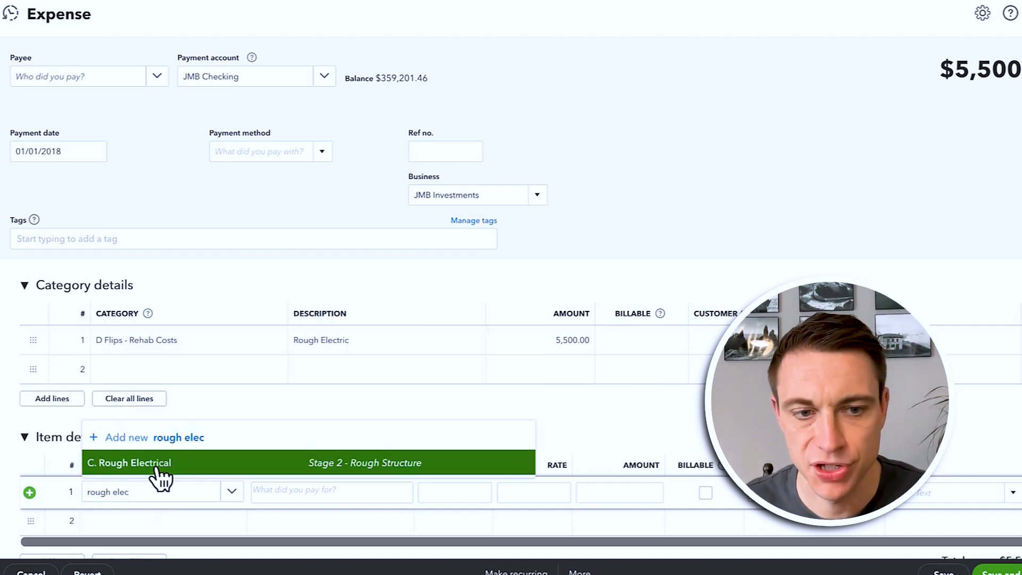
click(157, 468)
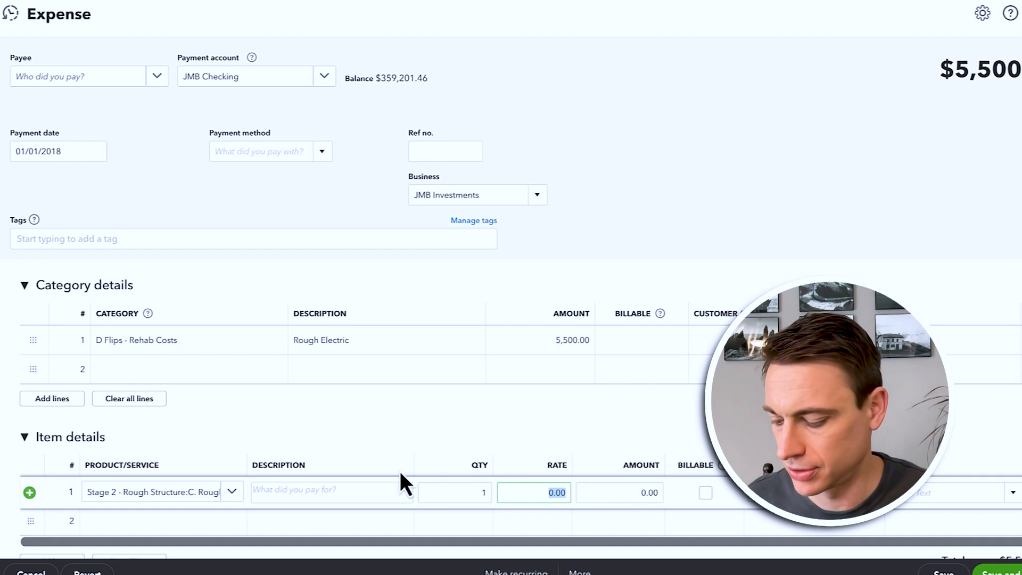
text(5,500)
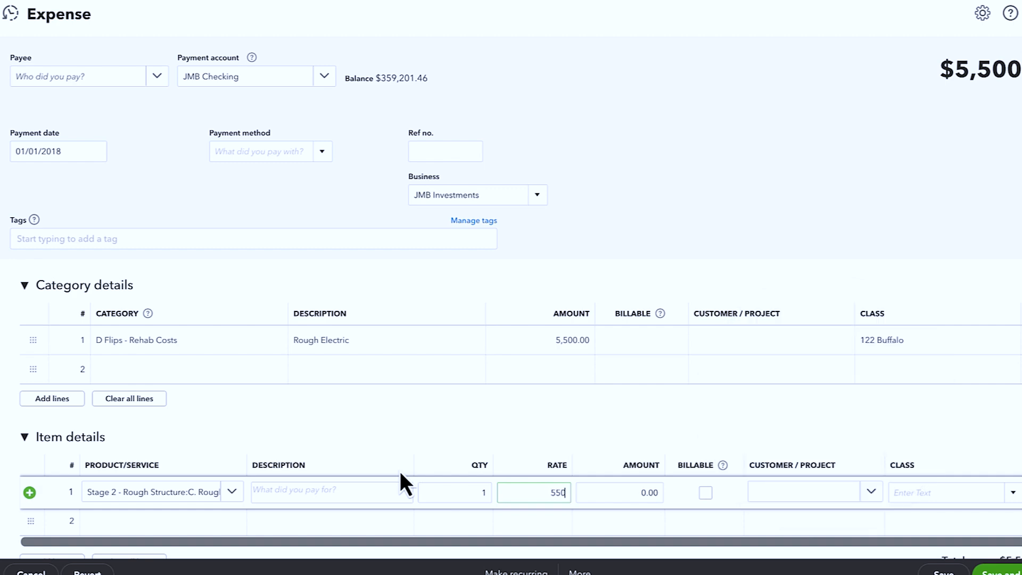
key(Tab)
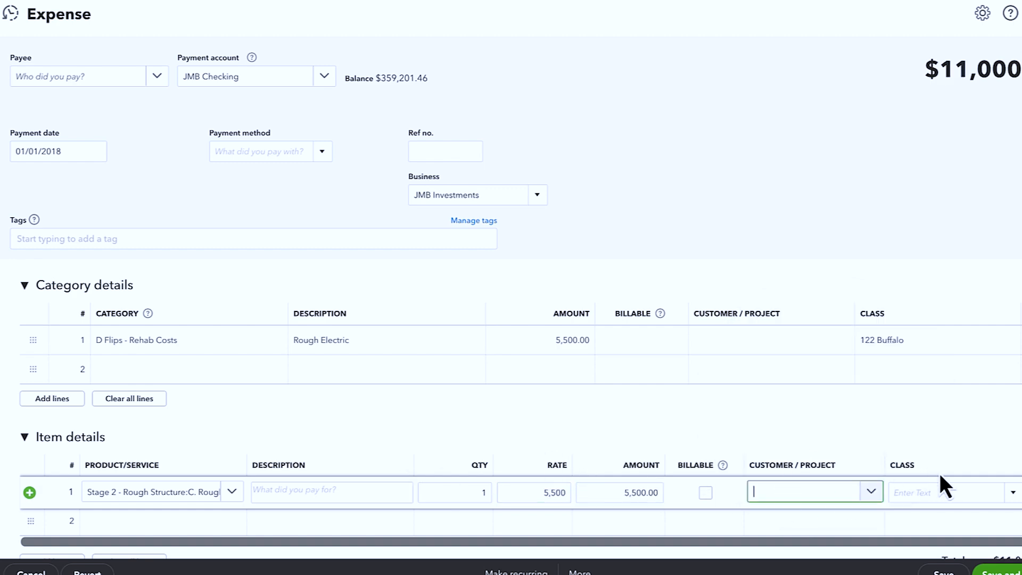
Assign class 122 Buffalo to the item line and save the expense without the duplicate category line
click(934, 492)
text(122)
click(939, 546)
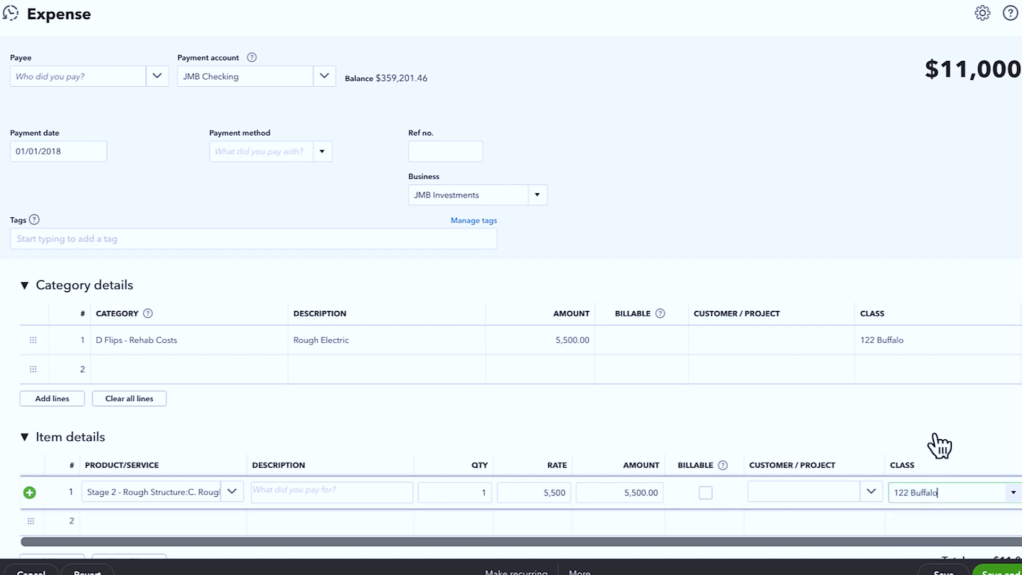
click(935, 435)
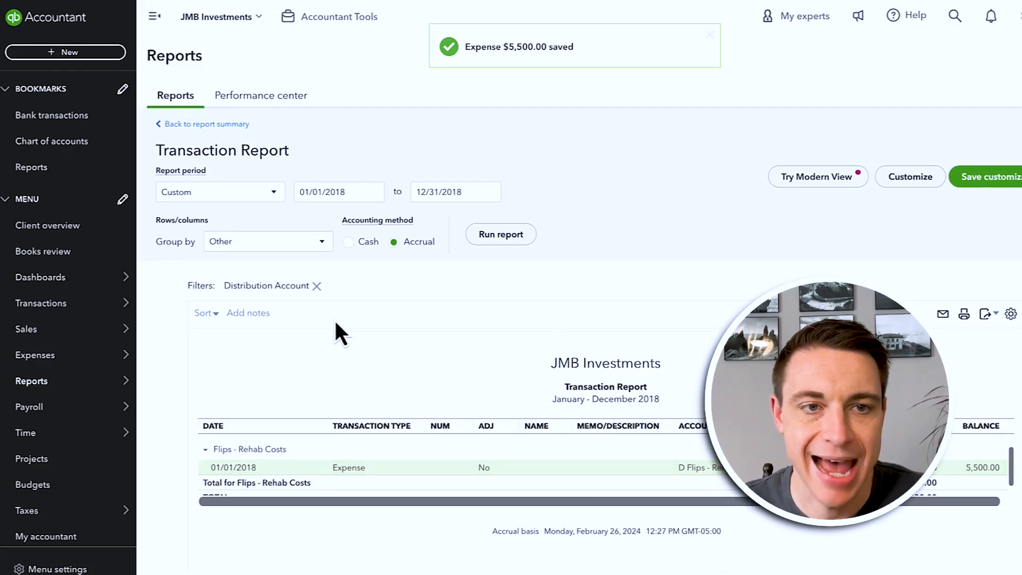
Reopen the D Flips - Rehab Costs transactions from the profit and loss and run the report grouped by Product/Service
click(234, 126)
scroll(251, 143, down, 2)
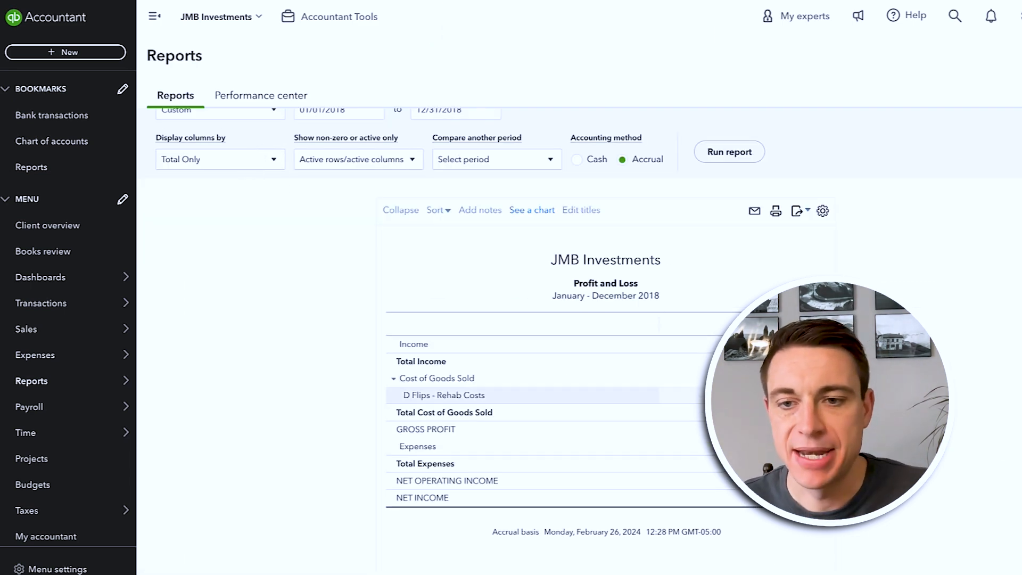
click(806, 395)
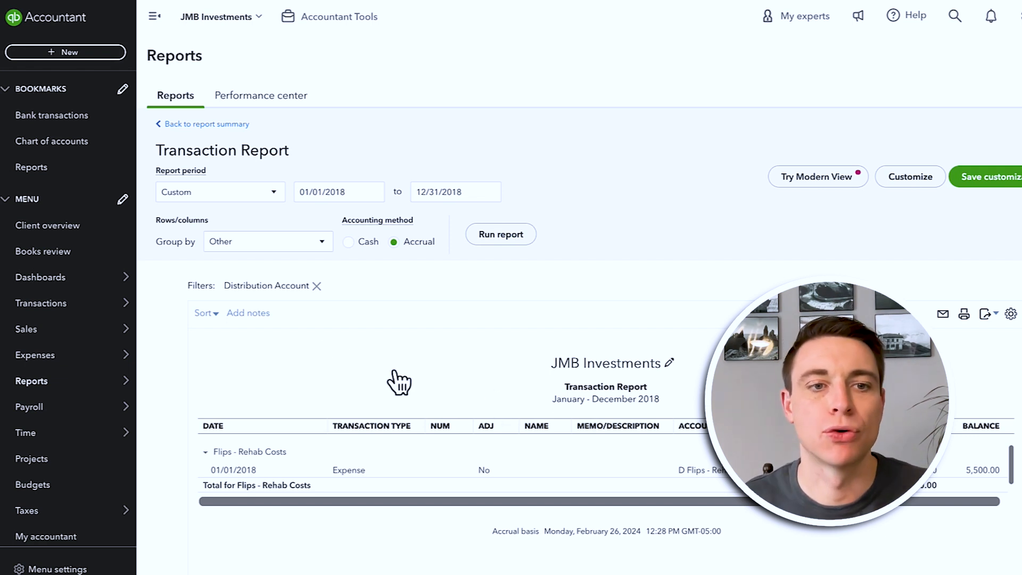
click(271, 245)
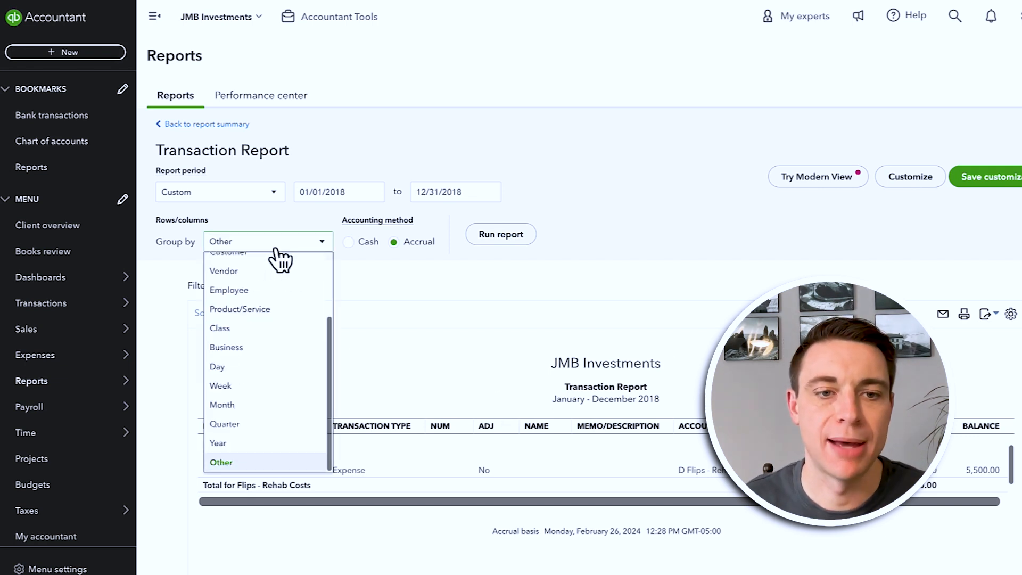
click(271, 311)
click(534, 235)
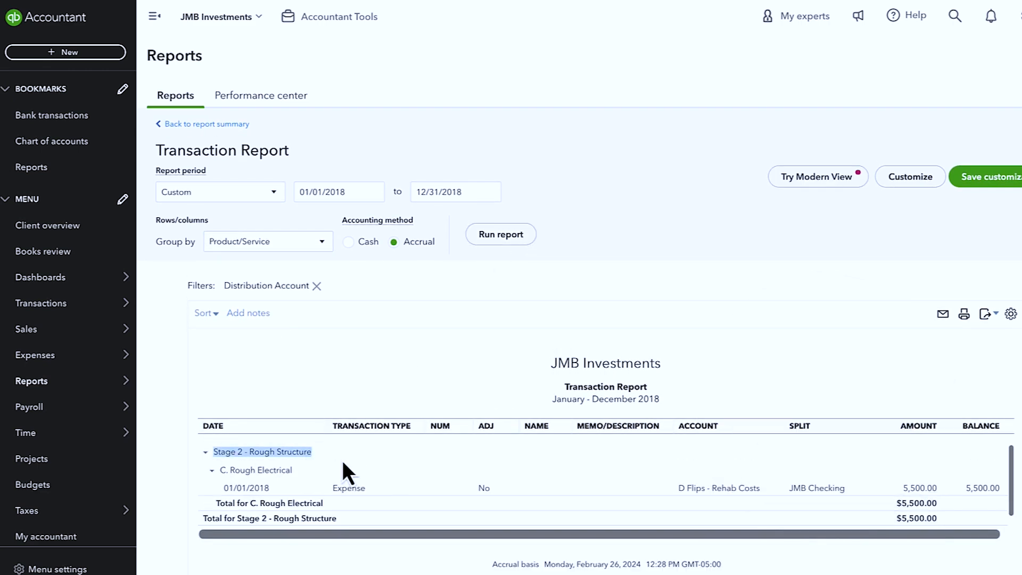
click(216, 452)
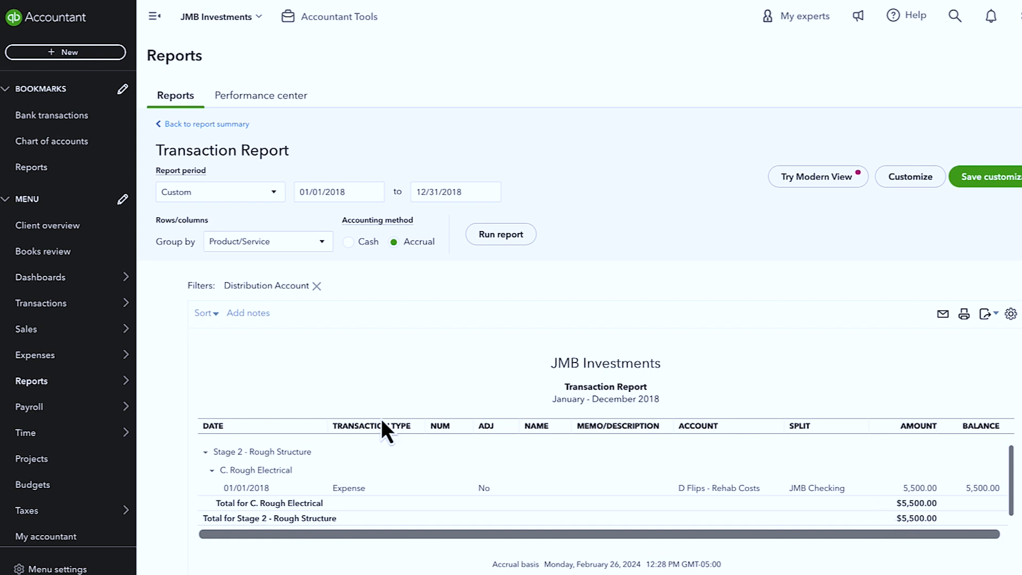
mouse_move(125, 384)
click(197, 382)
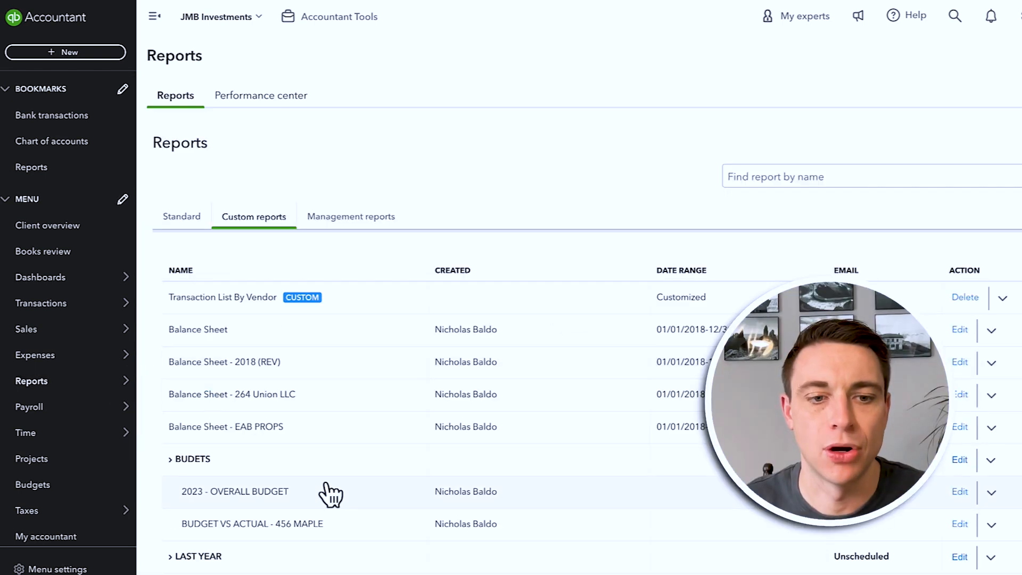
scroll(325, 488, down, 1)
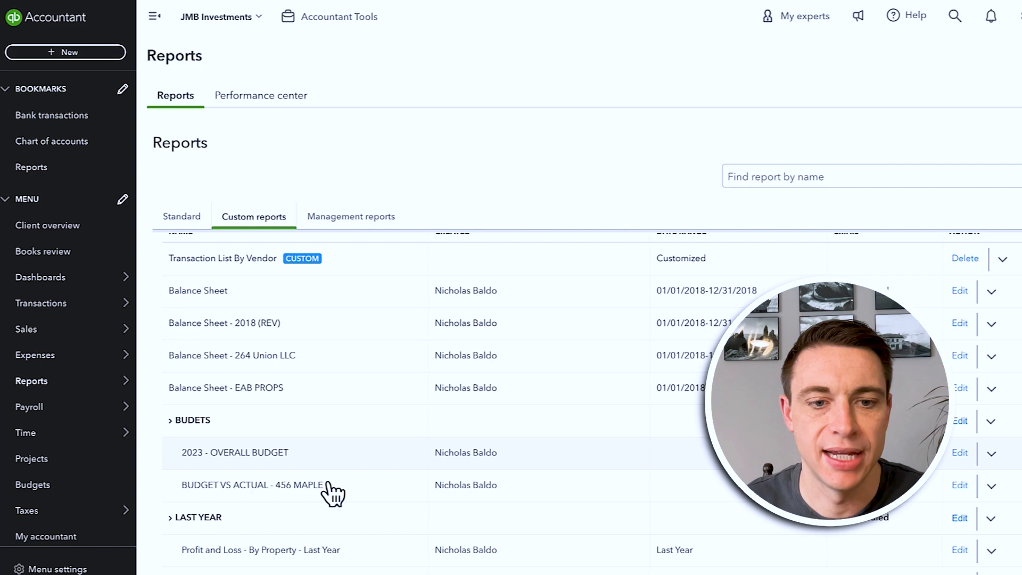
Open the 365 Central Park - Flip project and run its Flips - Rehab Costs transaction report grouped by Product/Service
click(46, 471)
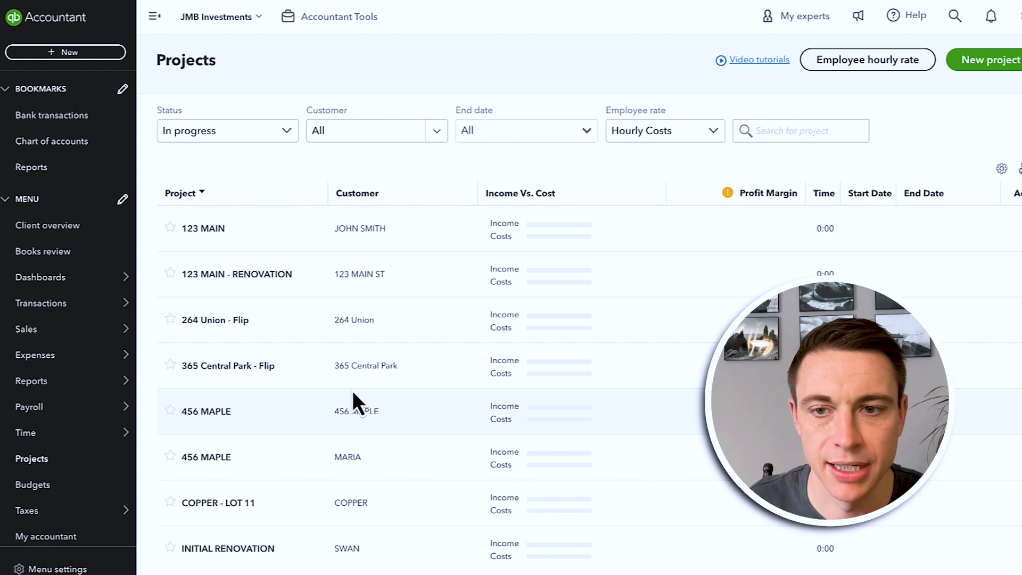
click(202, 368)
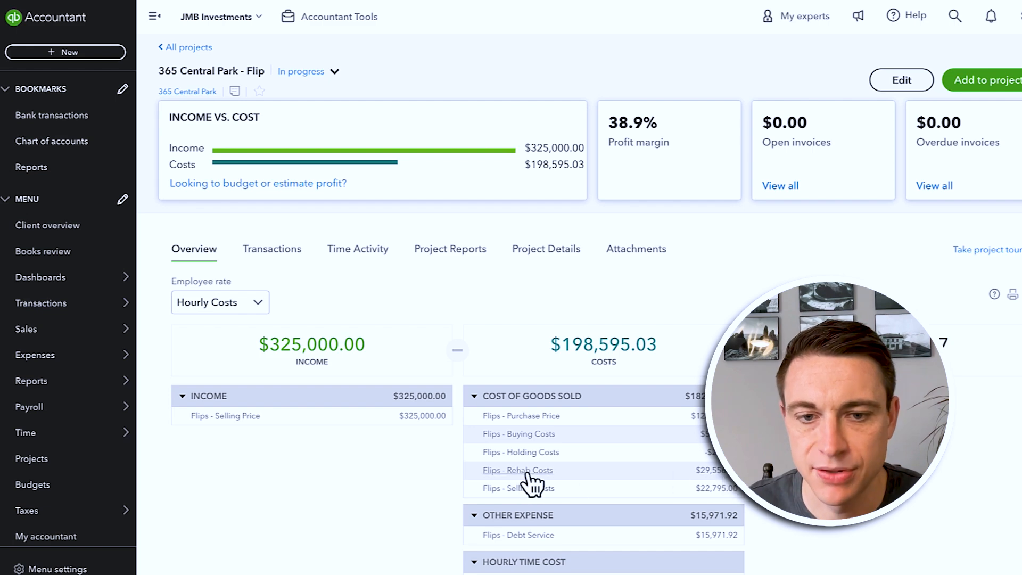
click(518, 471)
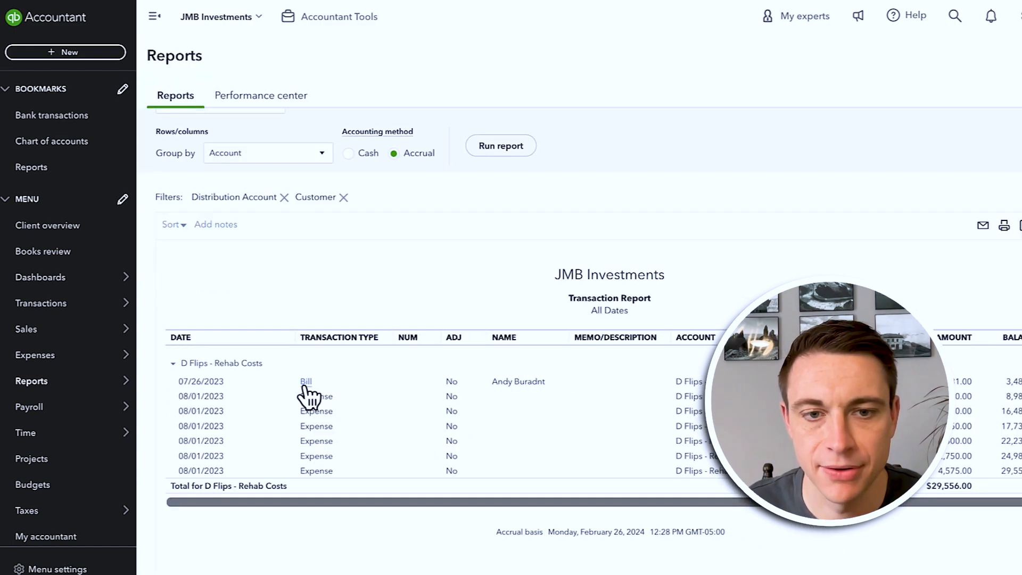
click(244, 246)
click(240, 400)
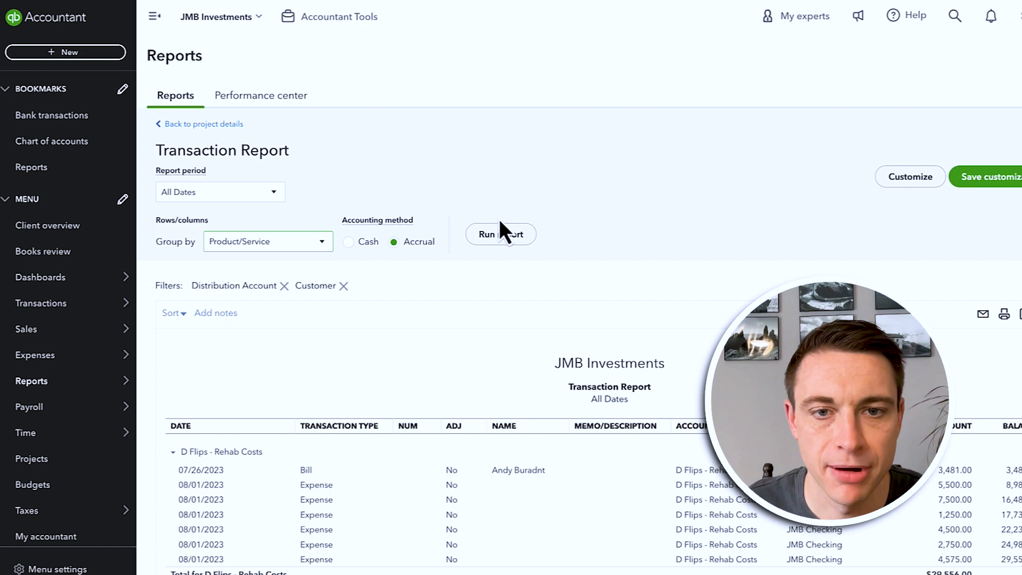
click(499, 237)
scroll(409, 371, down, 3)
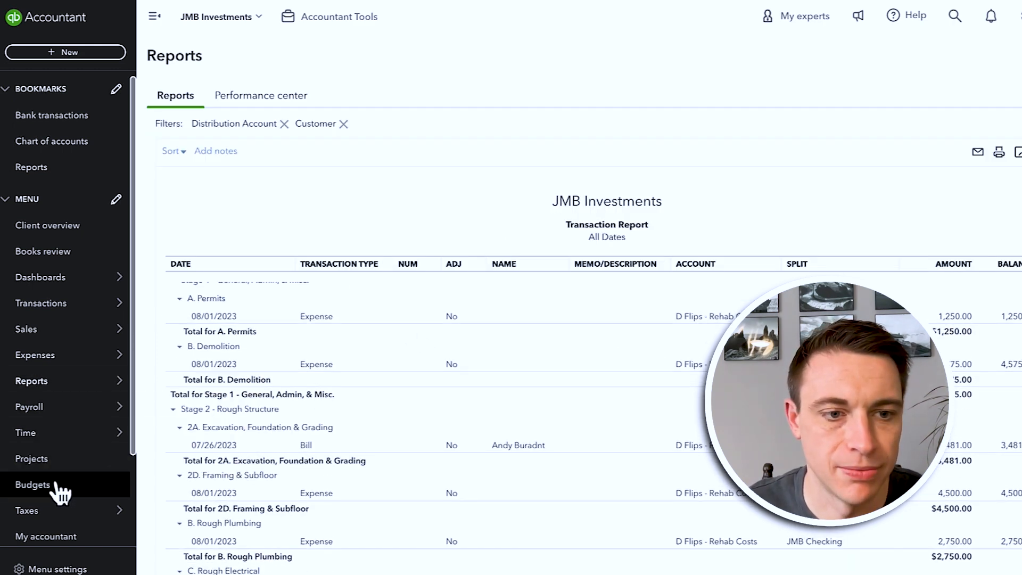
Open the 264 Union - Flip project from the projects list and view its rehab cost transactions
click(47, 461)
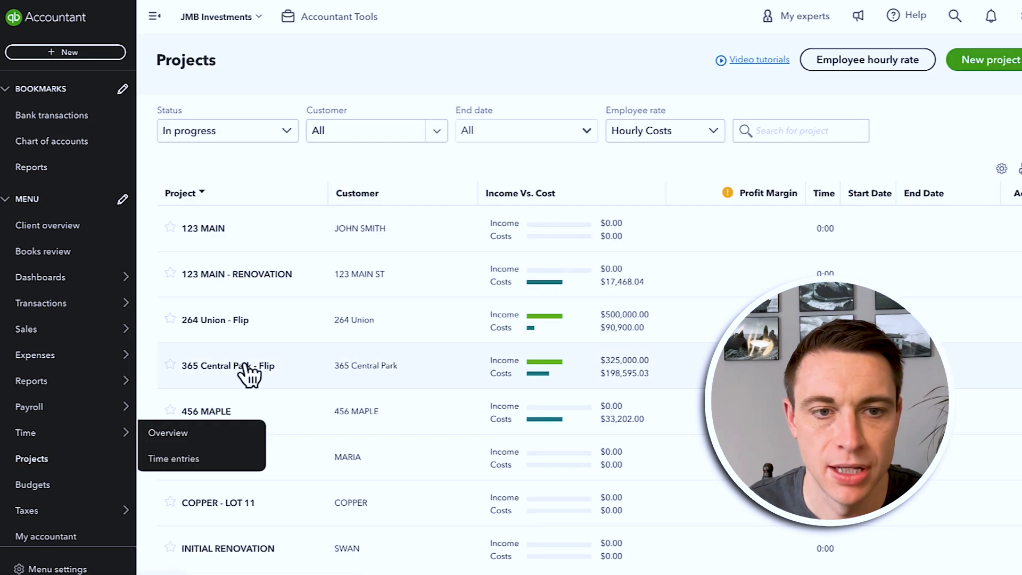
click(208, 322)
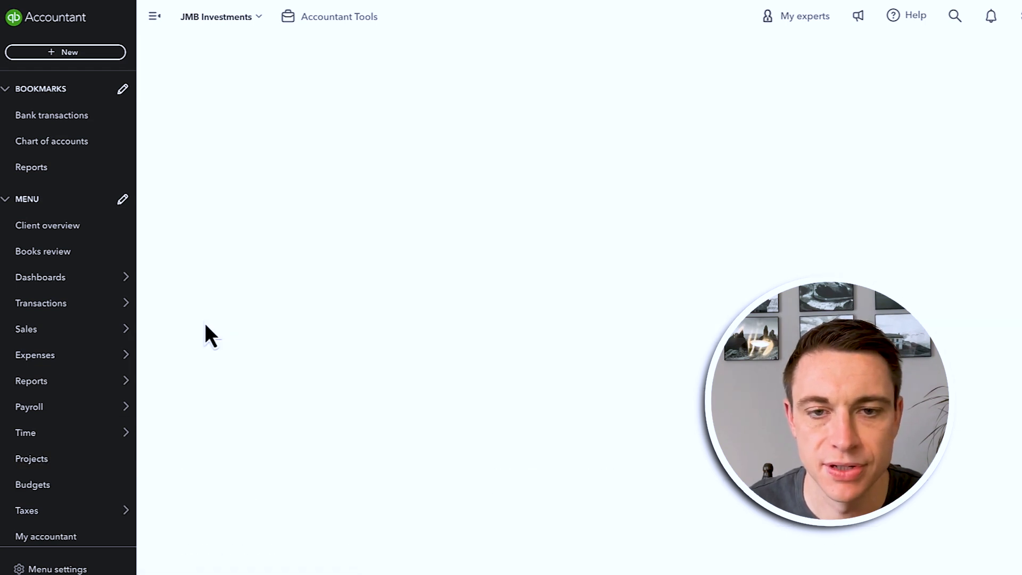
click(537, 435)
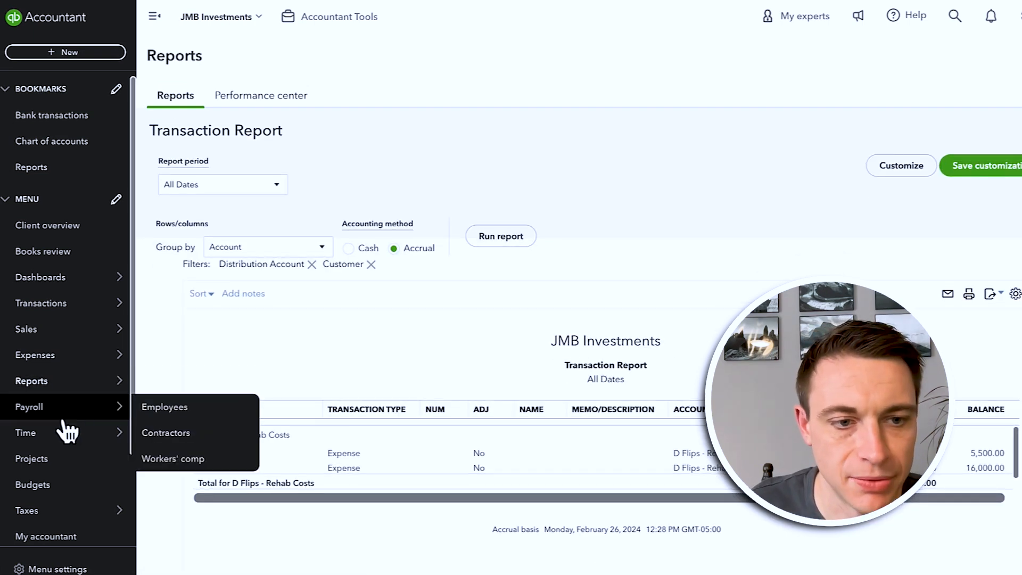
Open the 123 MAIN - RENOVATION project and run its rehab costs transaction report grouped by Product/Service
click(66, 460)
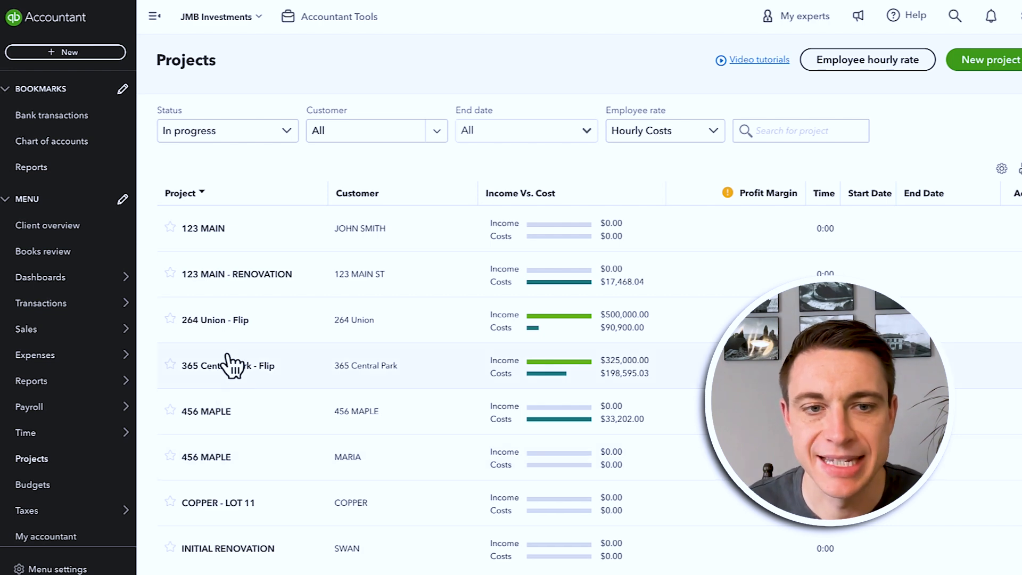
click(254, 288)
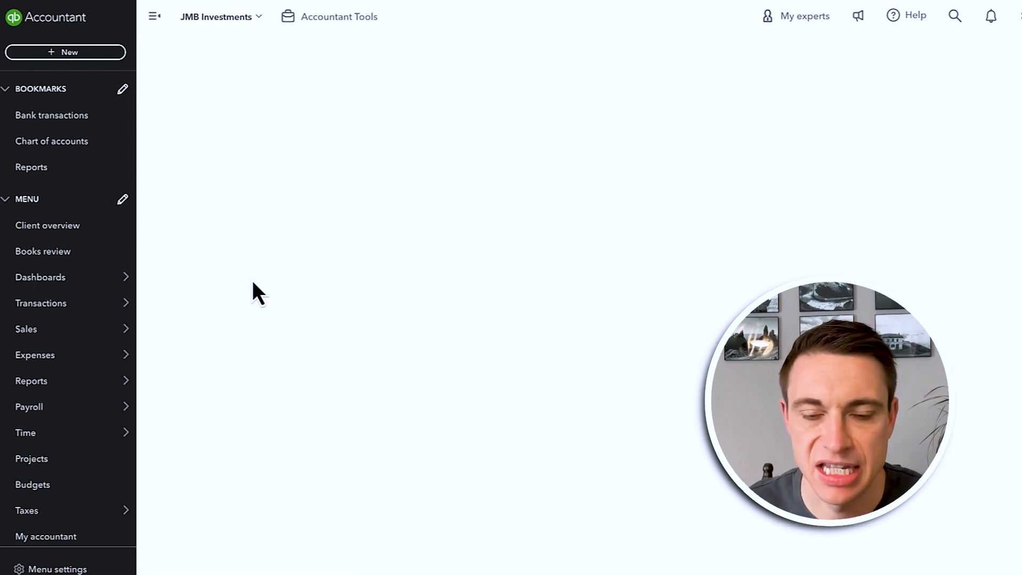
click(535, 418)
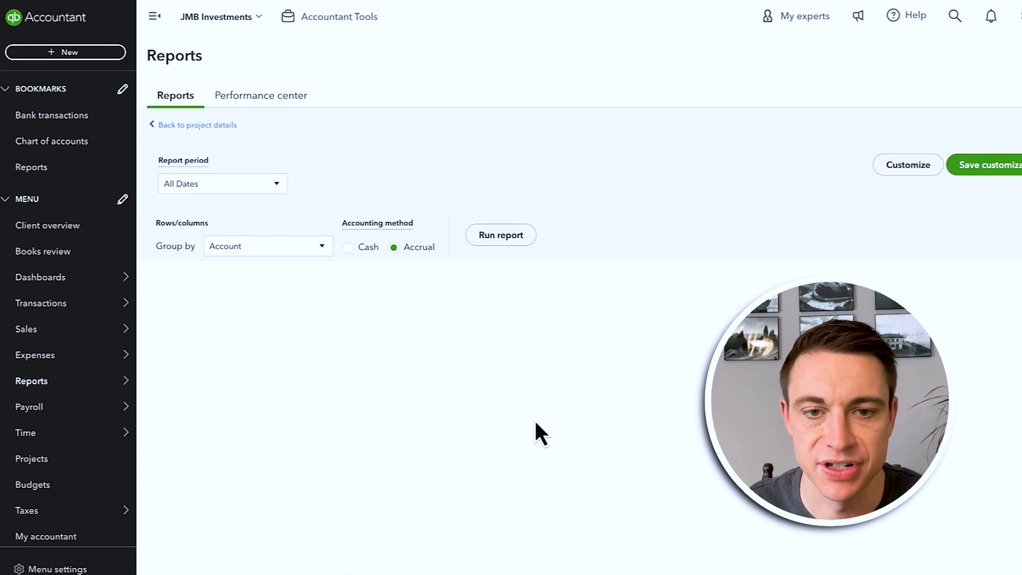
click(228, 194)
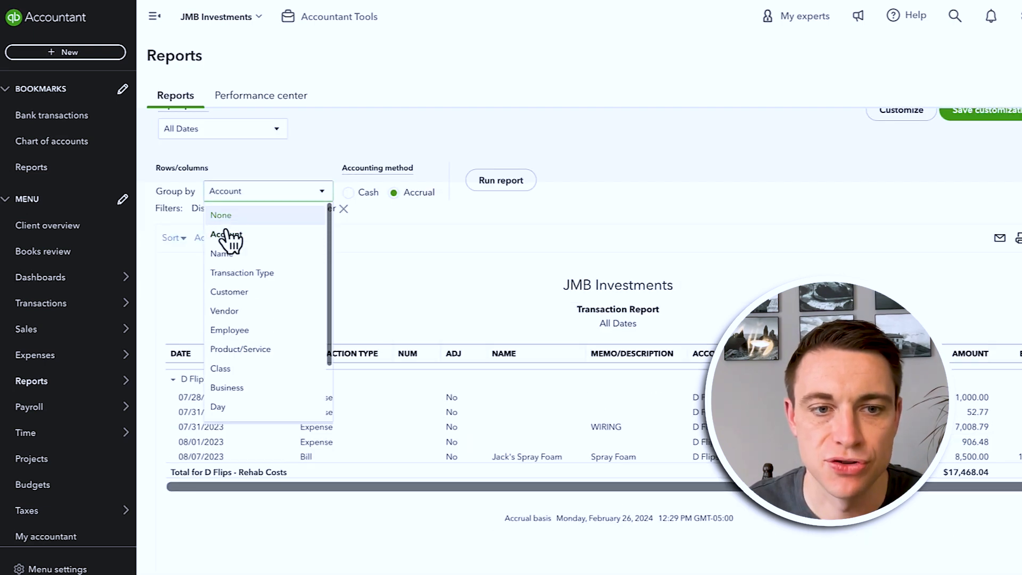
click(253, 350)
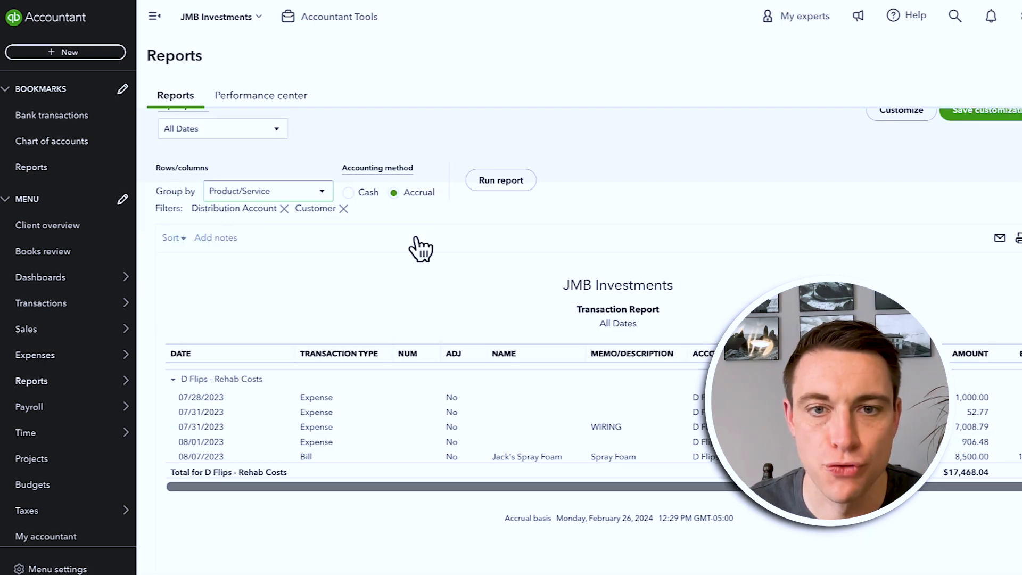
click(485, 185)
scroll(481, 193, down, 2)
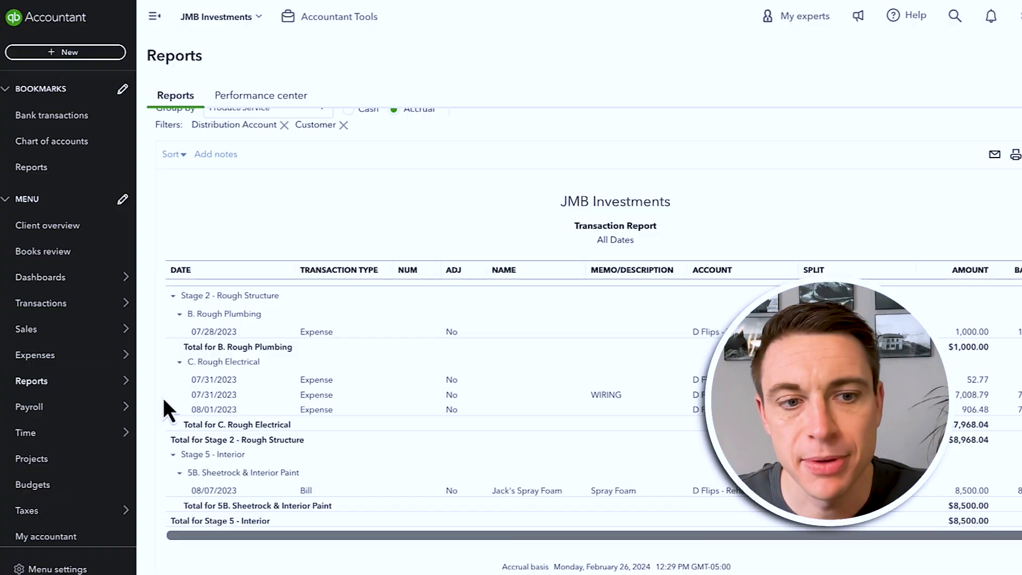
Start an invoice for the Apt B tenant under 456 MAPLE from the customers list and collapse the billable expense suggestions
mouse_move(107, 327)
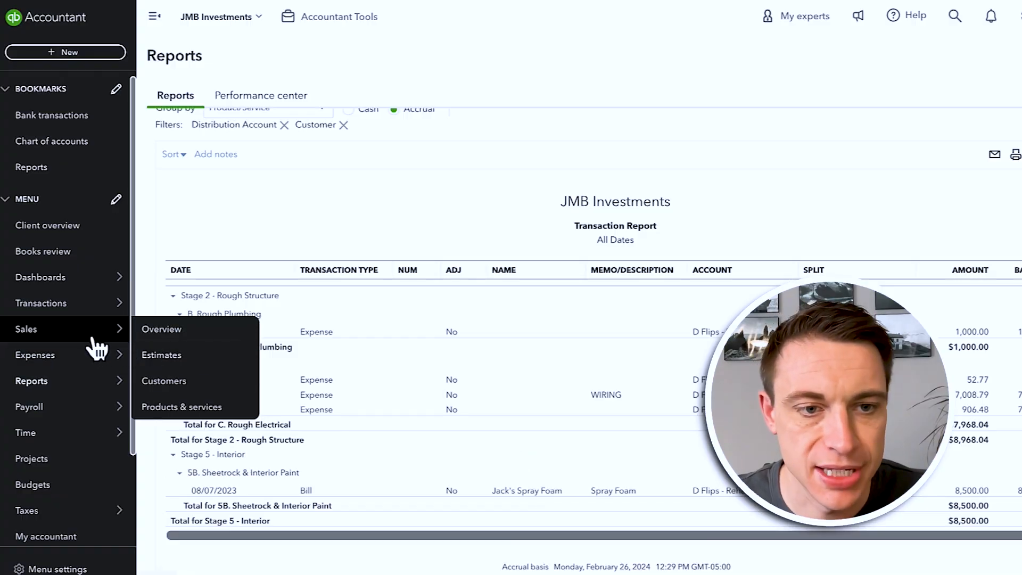
click(183, 382)
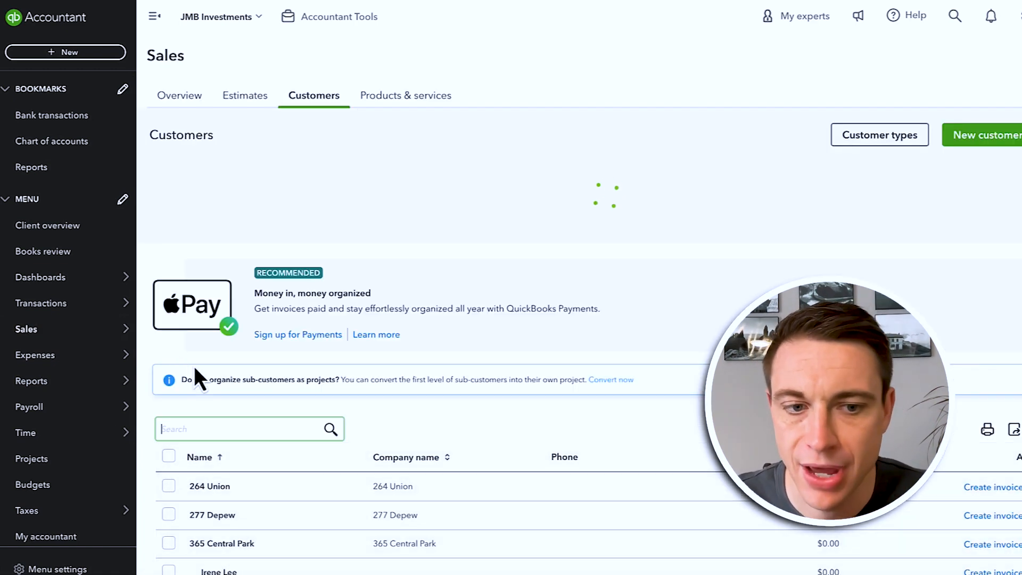
scroll(585, 314, down, 5)
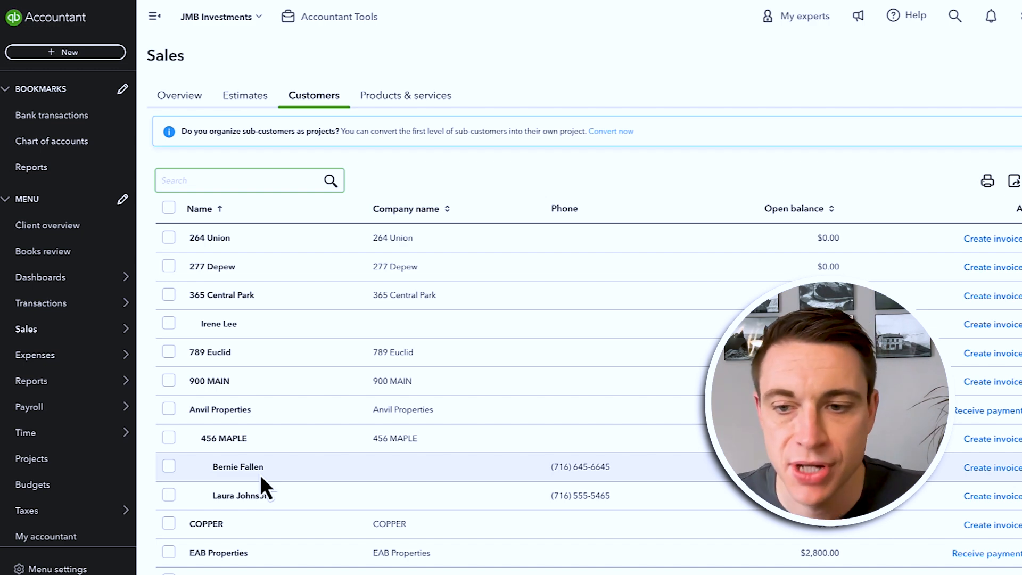
scroll(1004, 474, down, 3)
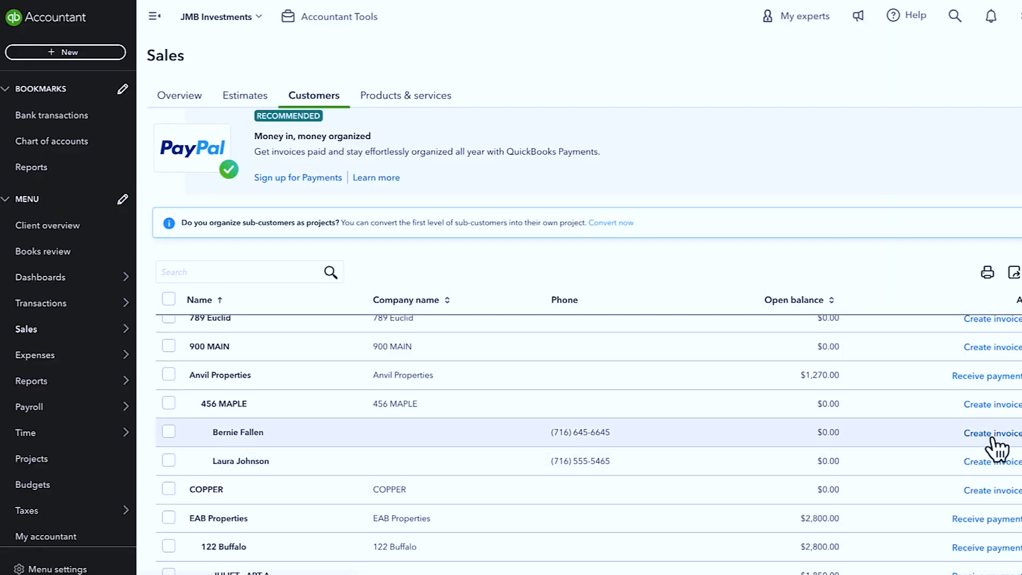
click(991, 444)
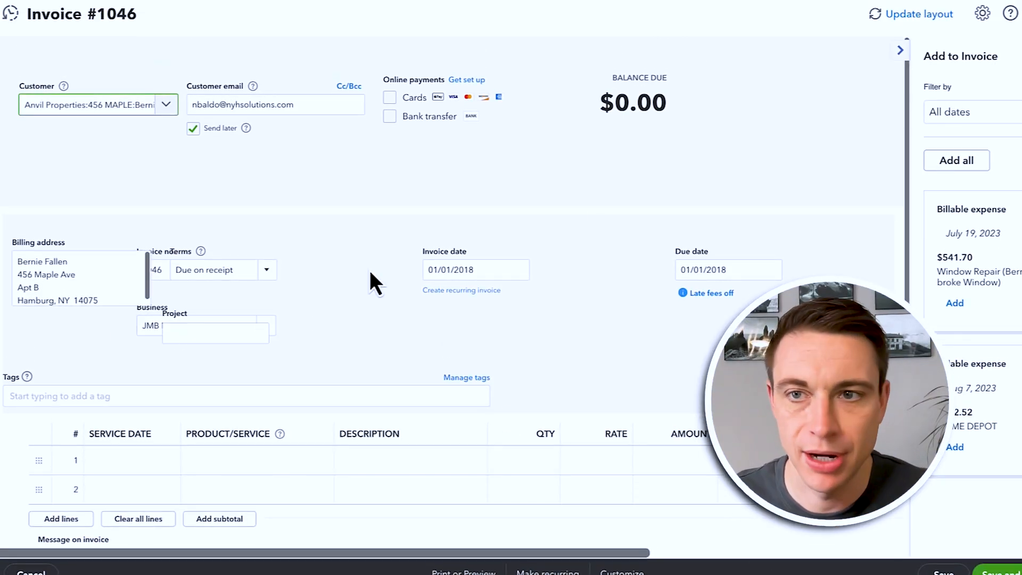
click(899, 49)
scroll(324, 177, down, 2)
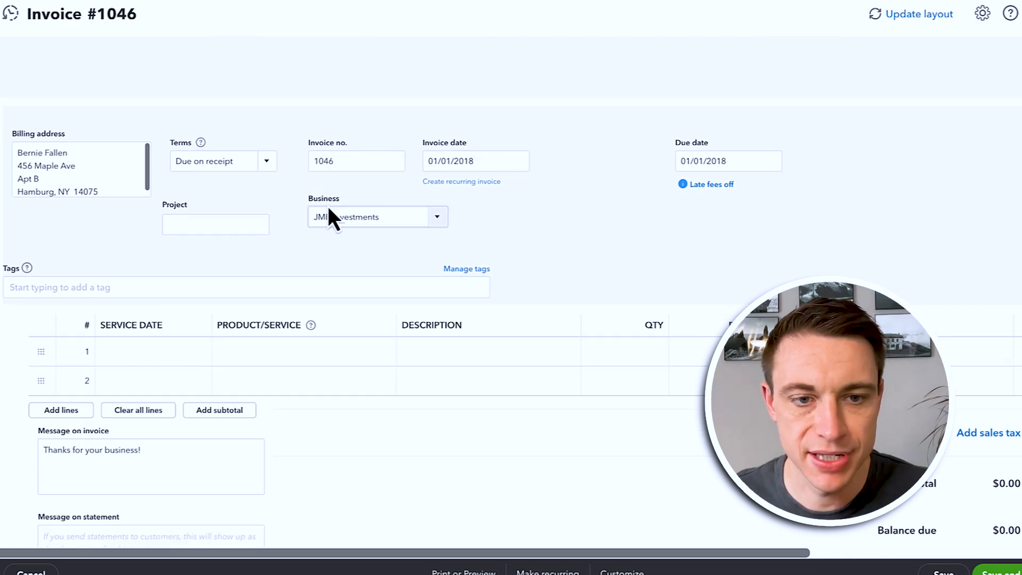
Add a 456 Maple - Unit B - Rent line with service date 01/01/2018 to the tenant's invoice and save it
click(175, 352)
text(1/1/2018)
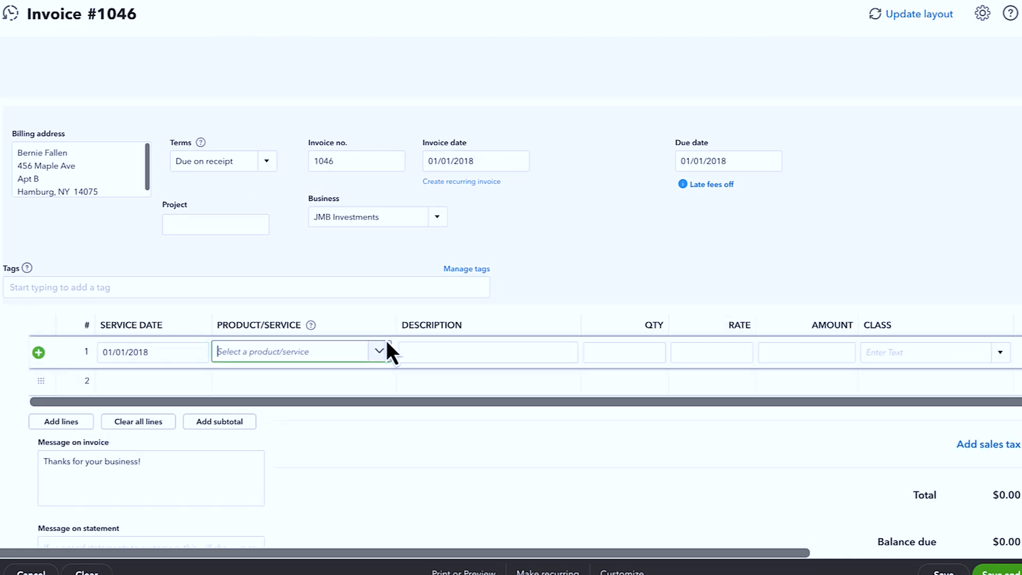
text(456)
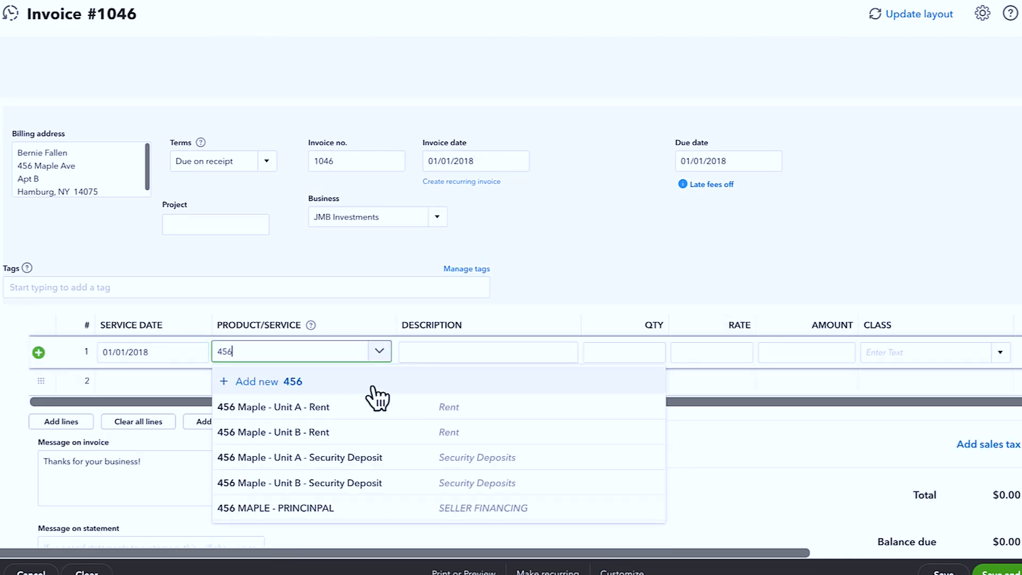
click(341, 432)
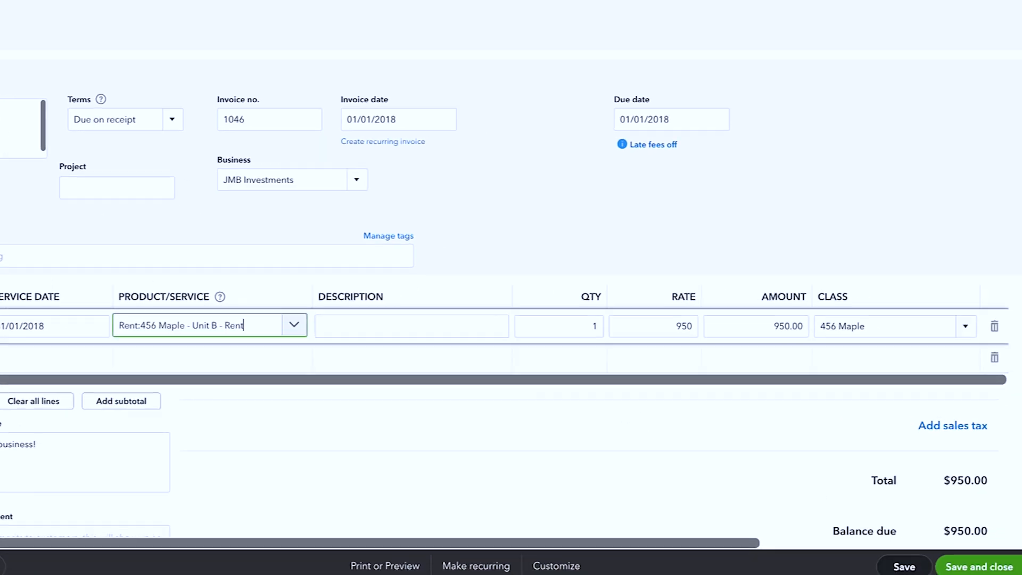
click(944, 573)
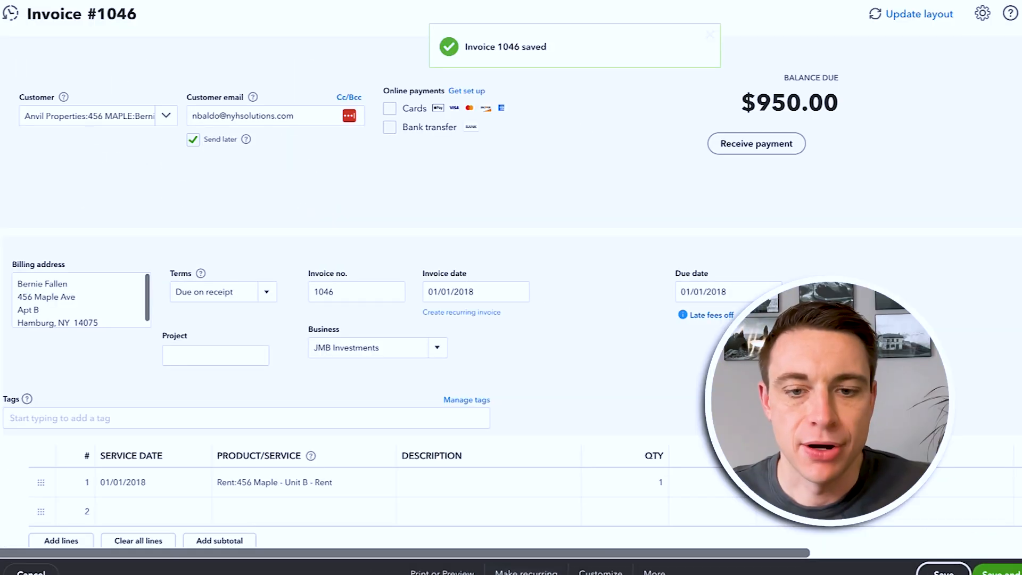
Make the saved rent invoice a recurring one scheduled monthly on the 1st and save the template
click(419, 559)
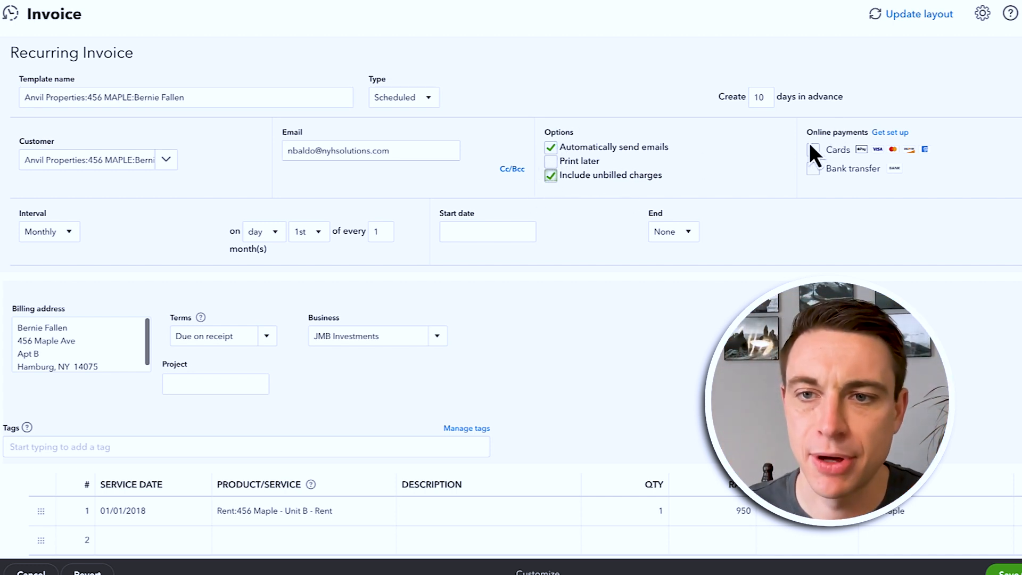
scroll(801, 210, down, 2)
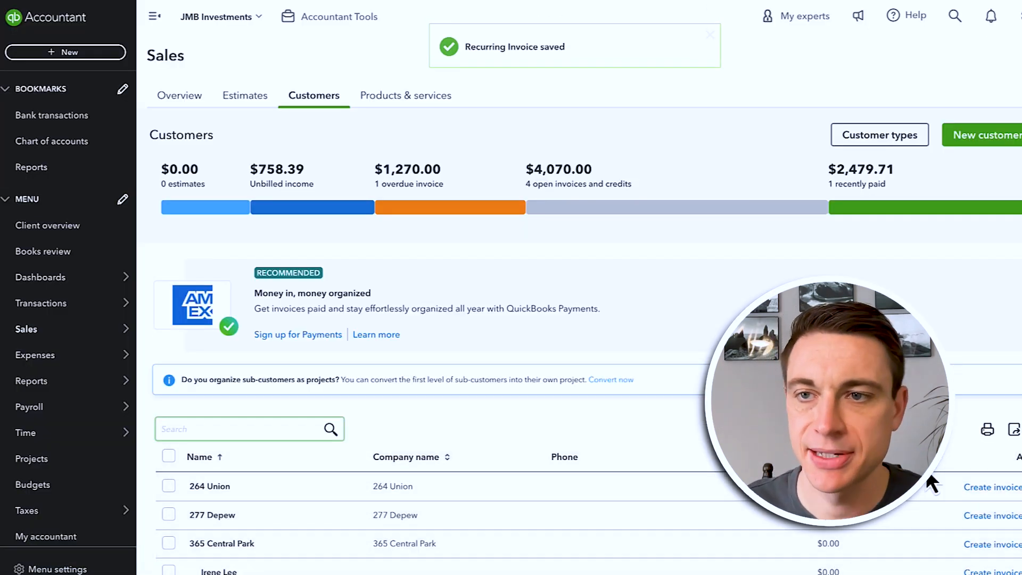
Open the Monthly Mortgage Payment template from the recurring transactions list and examine its schedule, category lines, classes and total
click(1020, 22)
click(755, 145)
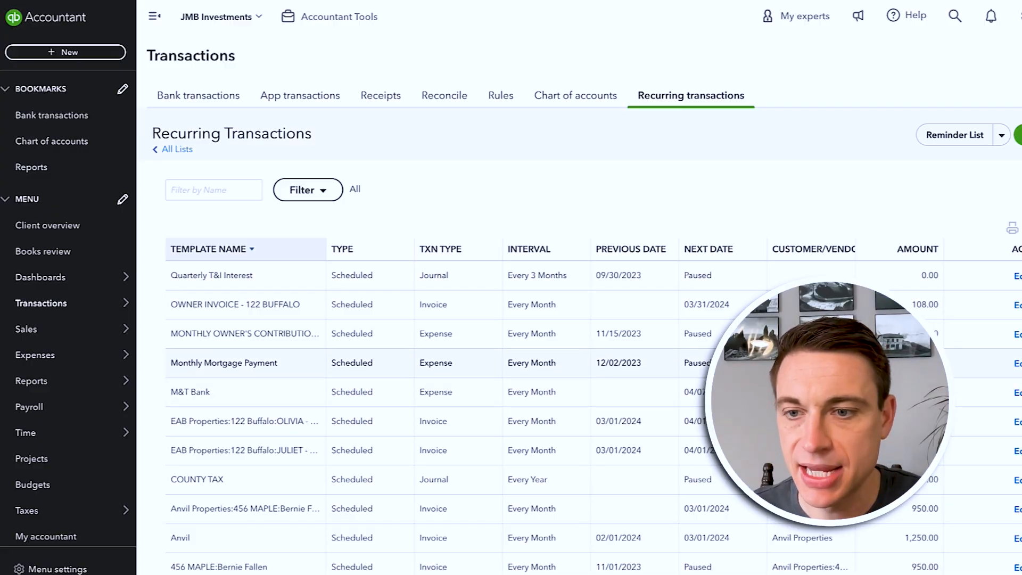
scroll(1018, 373, down, 2)
scroll(564, 332, down, 2)
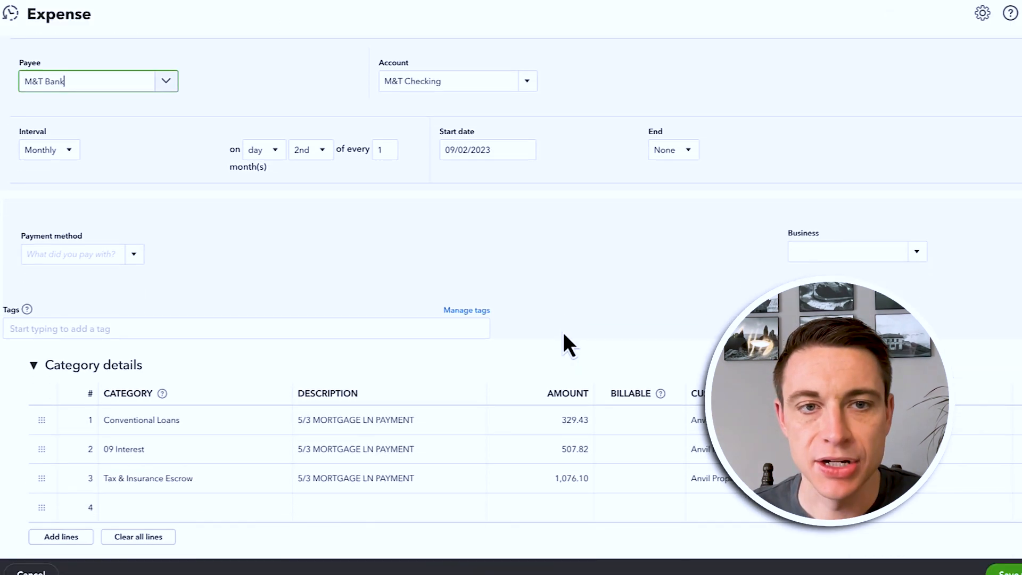
scroll(566, 331, up, 2)
scroll(566, 332, down, 1)
scroll(566, 331, down, 3)
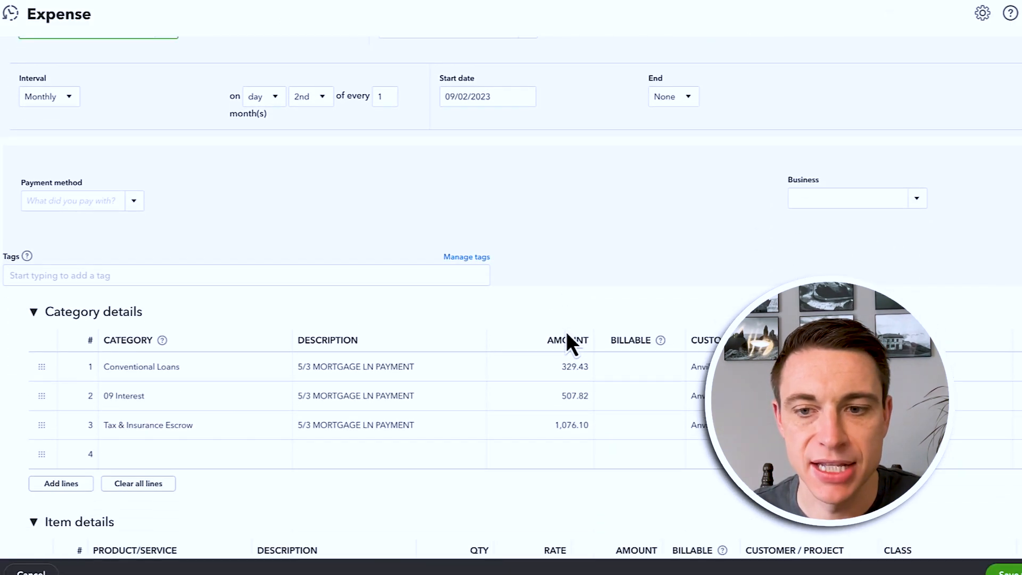
scroll(566, 331, up, 3)
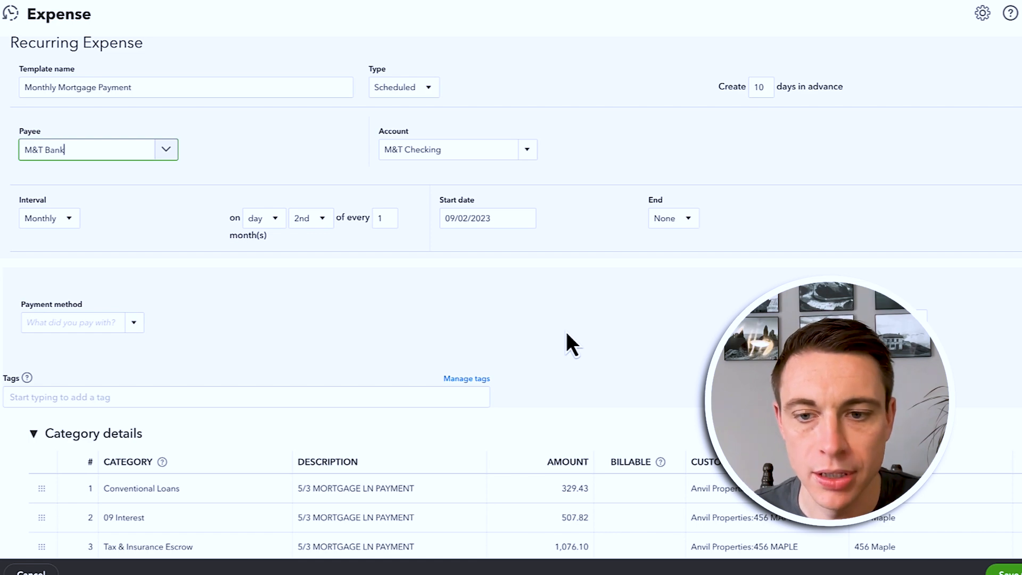
scroll(566, 331, down, 3)
scroll(567, 331, up, 2)
scroll(566, 331, up, 1)
scroll(567, 331, down, 3)
scroll(567, 377, up, 3)
scroll(566, 362, down, 4)
scroll(566, 367, down, 2)
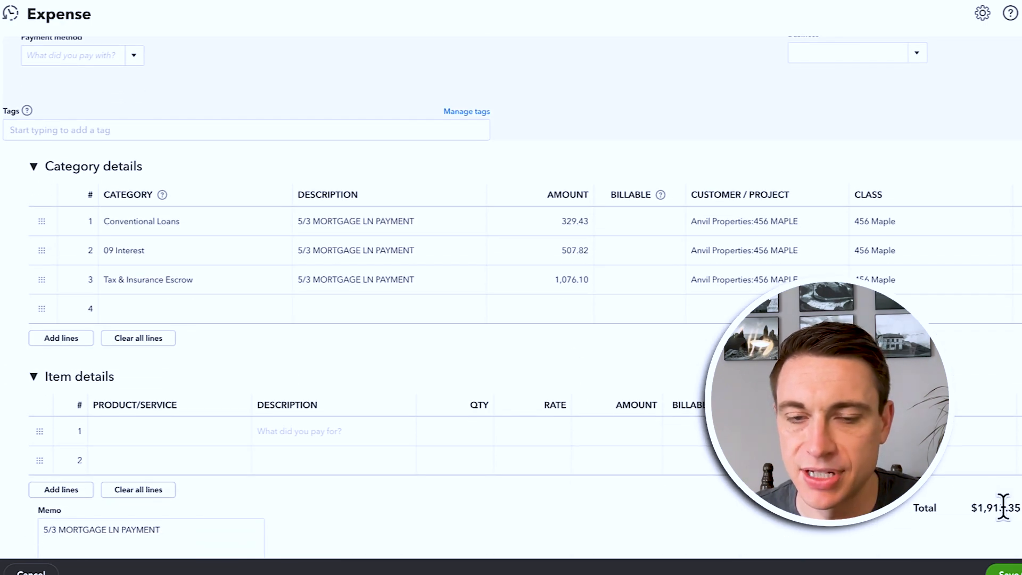
scroll(453, 272, up, 8)
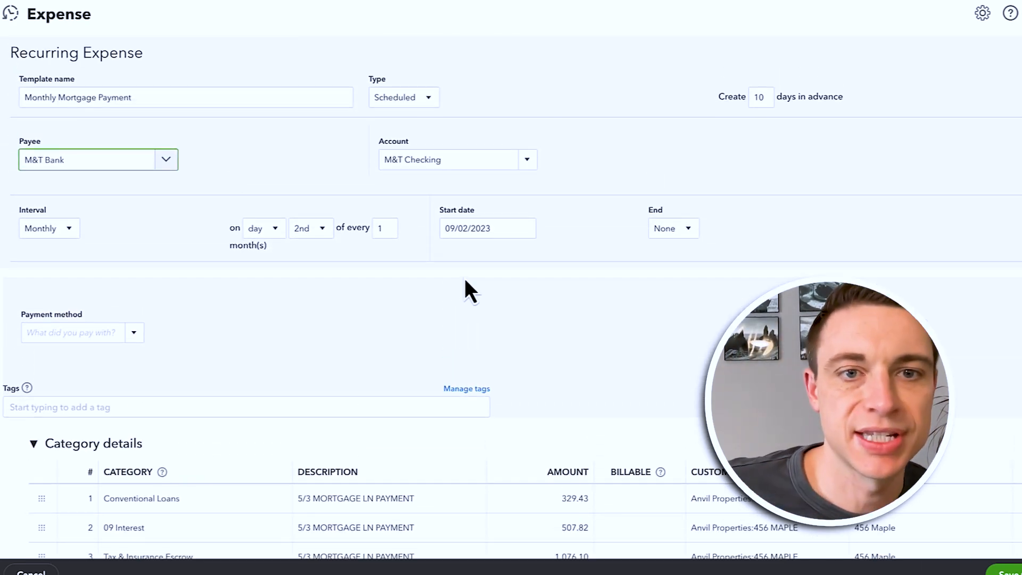
scroll(415, 266, down, 4)
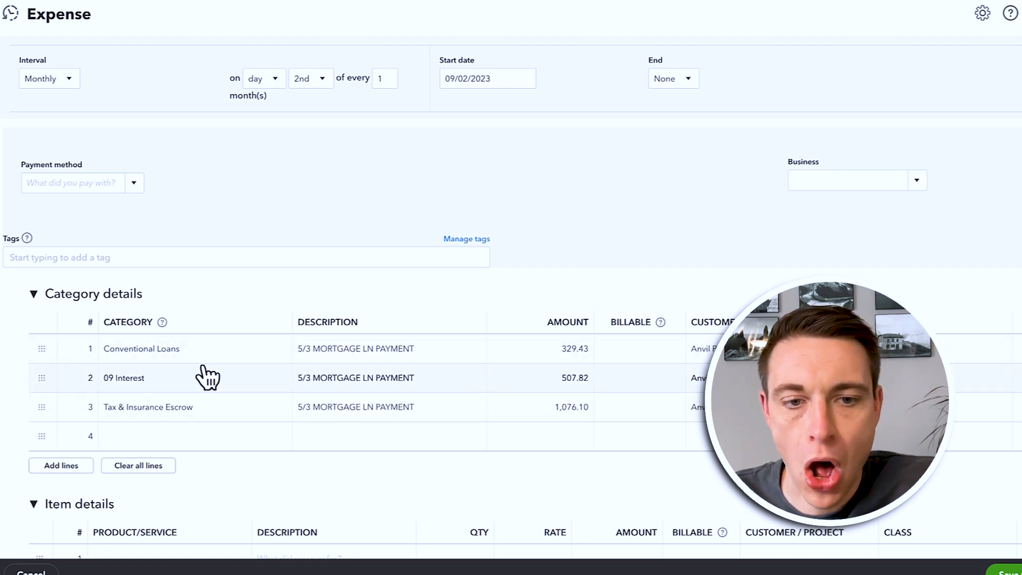
scroll(210, 421, up, 3)
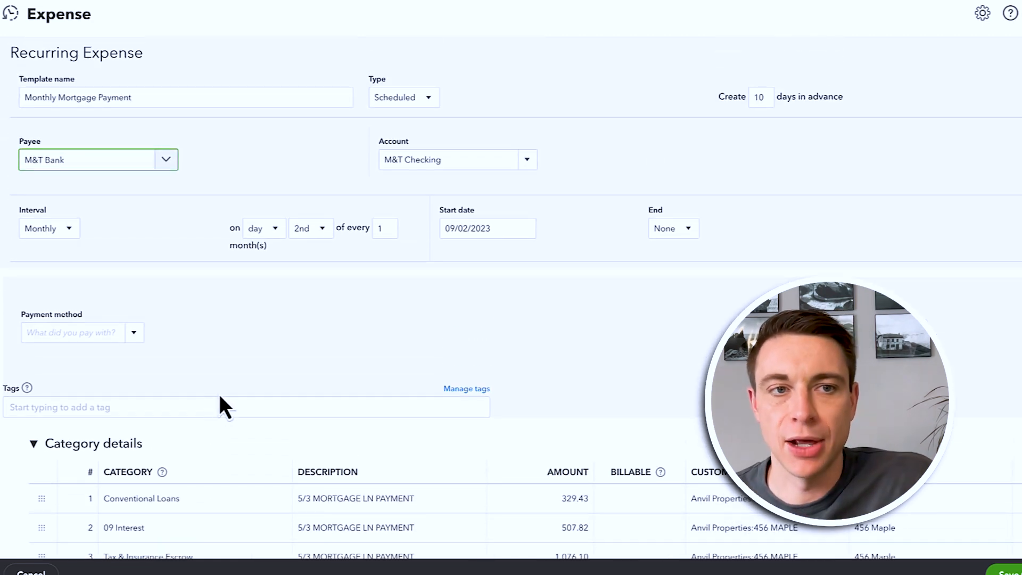
Review the mortgage template's loan principal, interest and escrow amounts, and leave the recurring expense without saving
drag(141, 51, 17, 55)
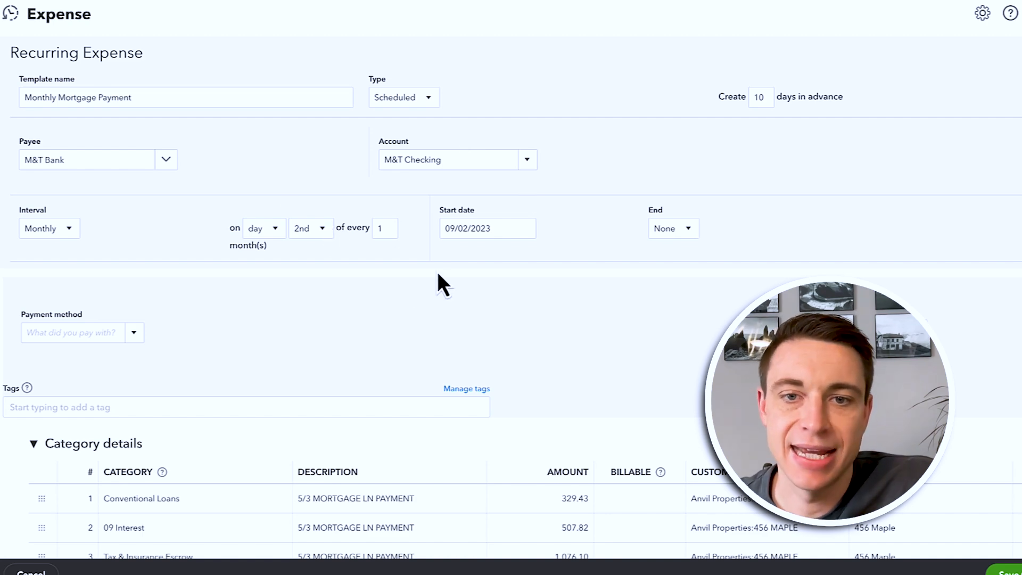
scroll(612, 365, down, 1)
scroll(613, 367, down, 3)
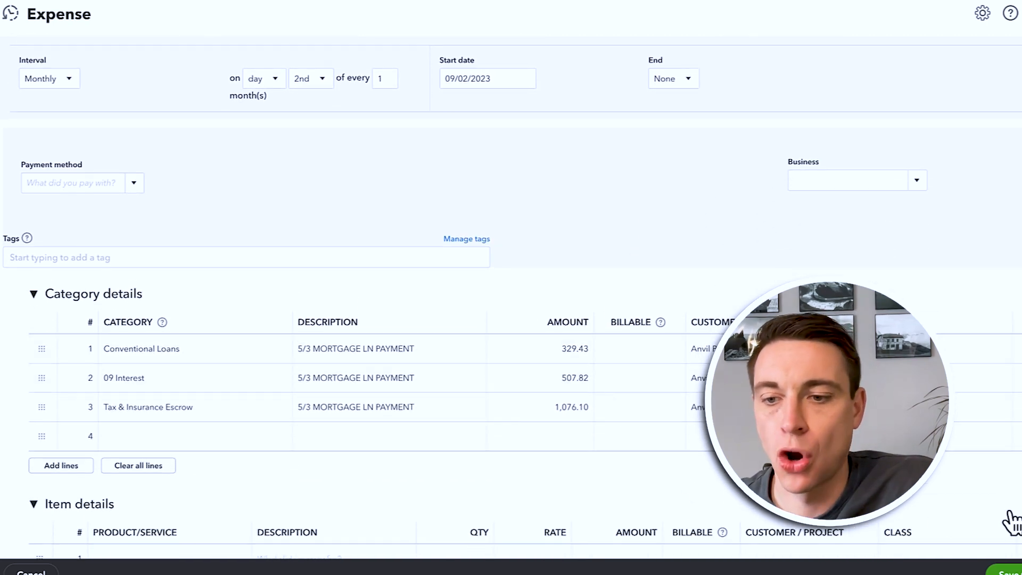
scroll(958, 525, down, 3)
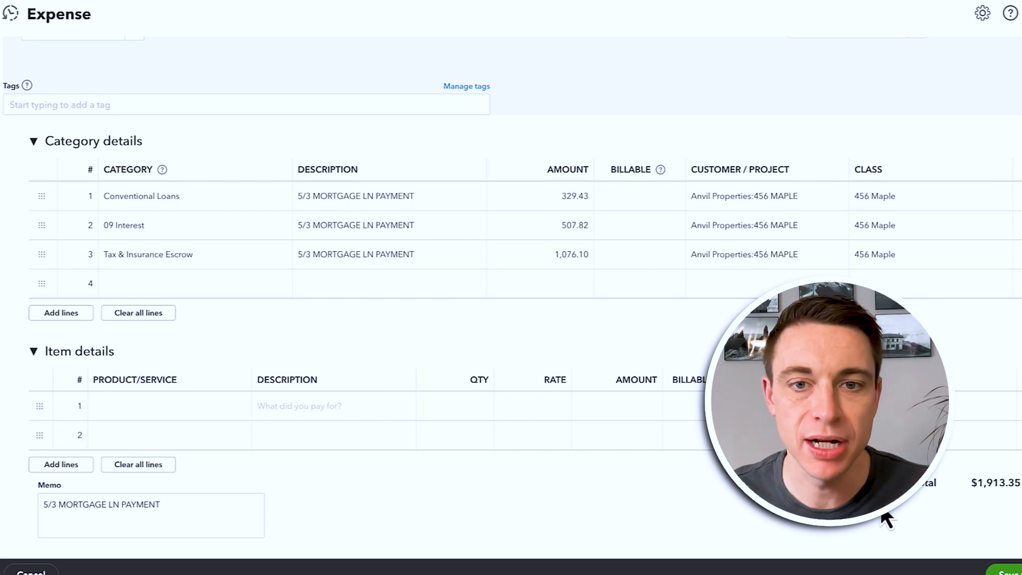
click(570, 197)
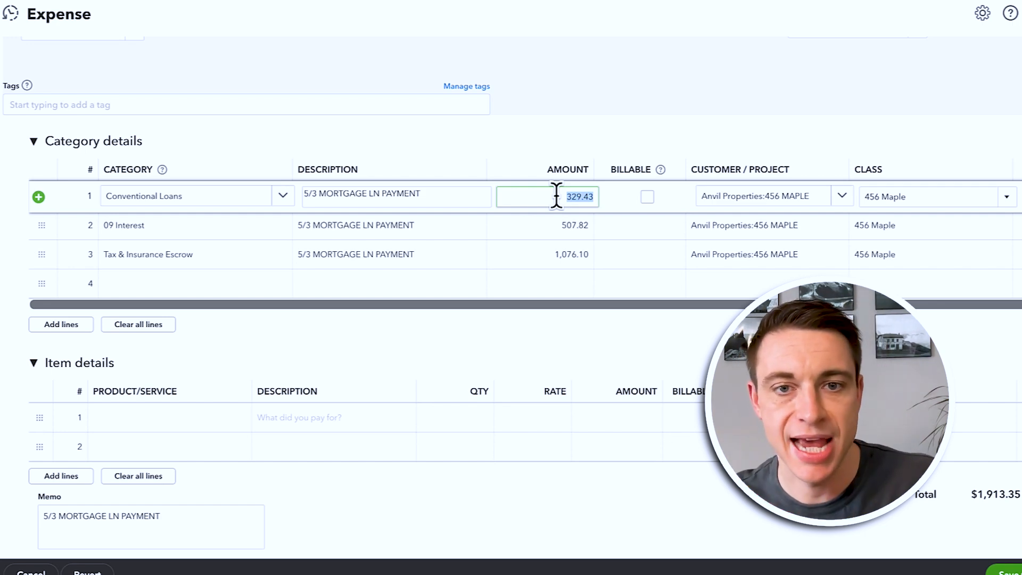
scroll(222, 274, up, 6)
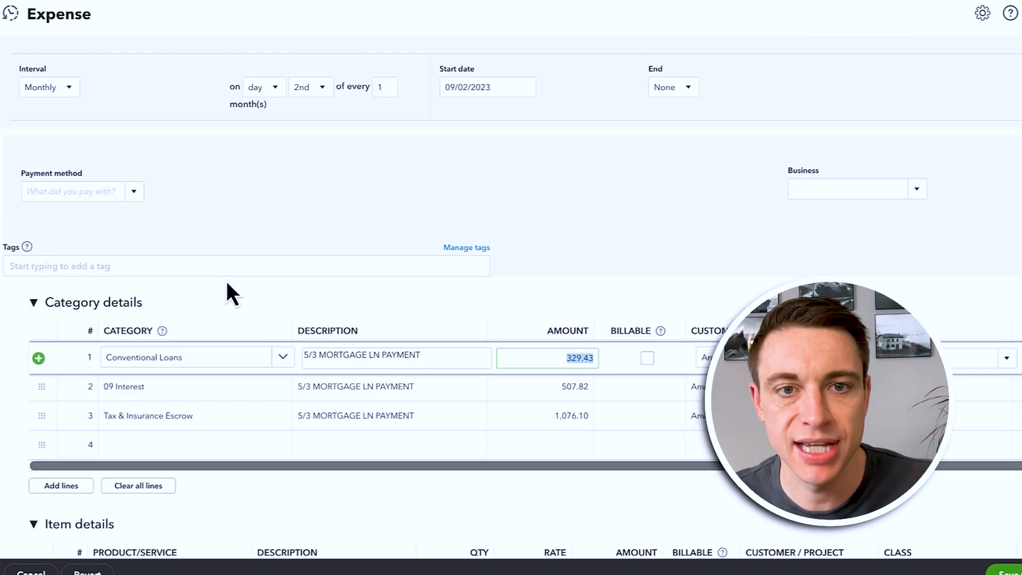
scroll(230, 282, down, 2)
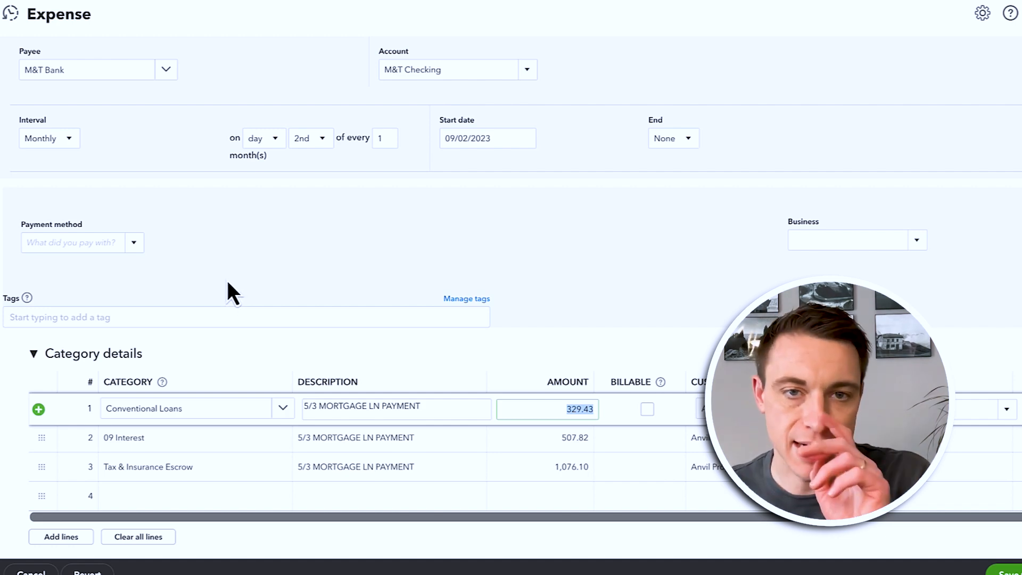
scroll(229, 282, up, 2)
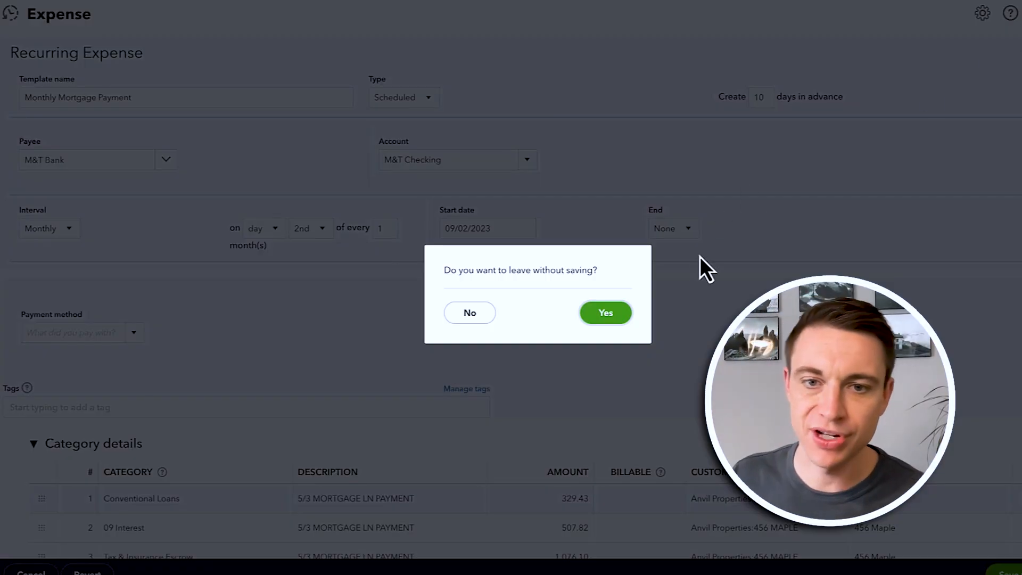
click(606, 314)
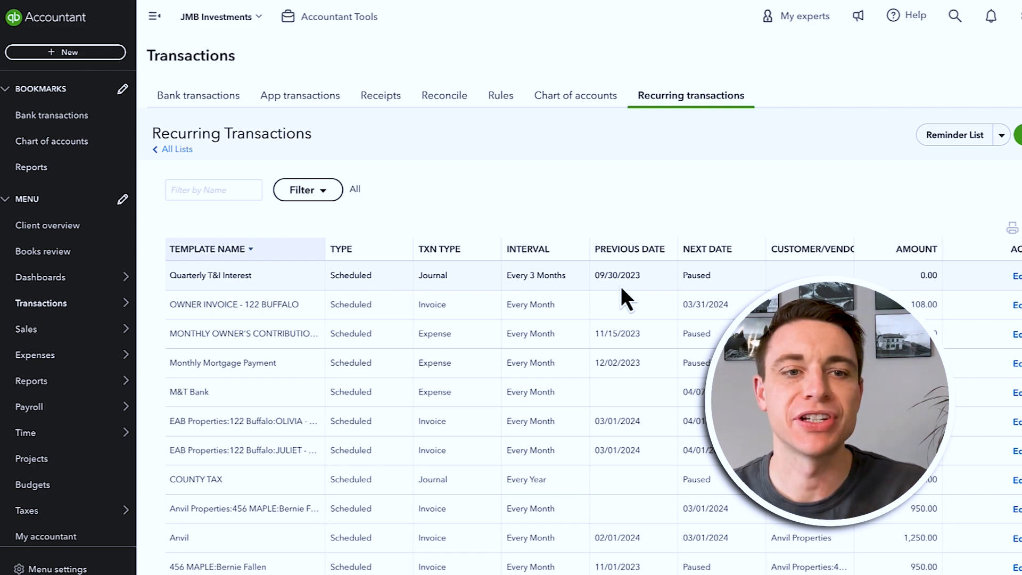
Open the custom report Balance Sheet - 2018 (REV) and examine the owner's contributions/distributions line under Equity
mouse_move(101, 314)
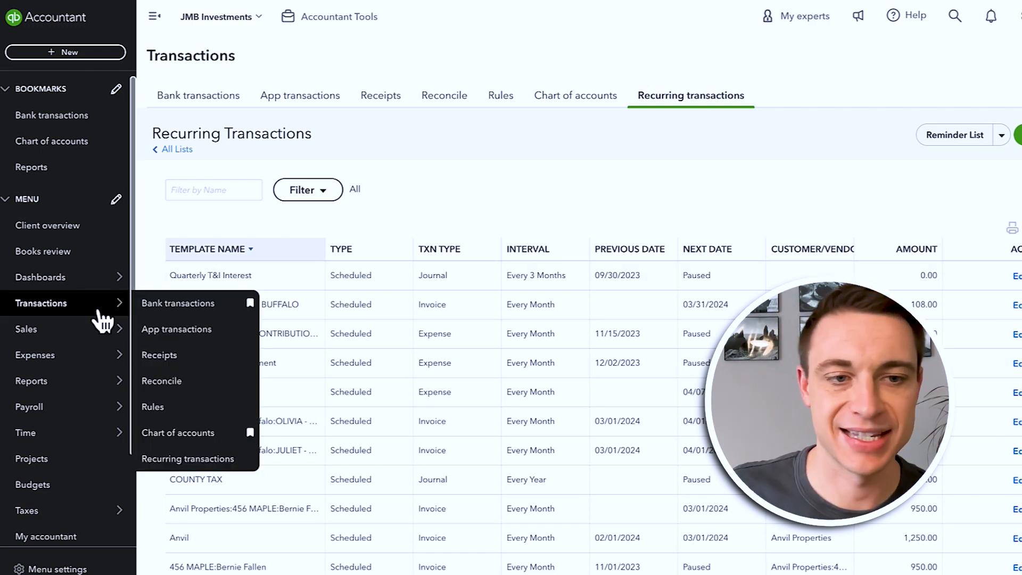
mouse_move(82, 386)
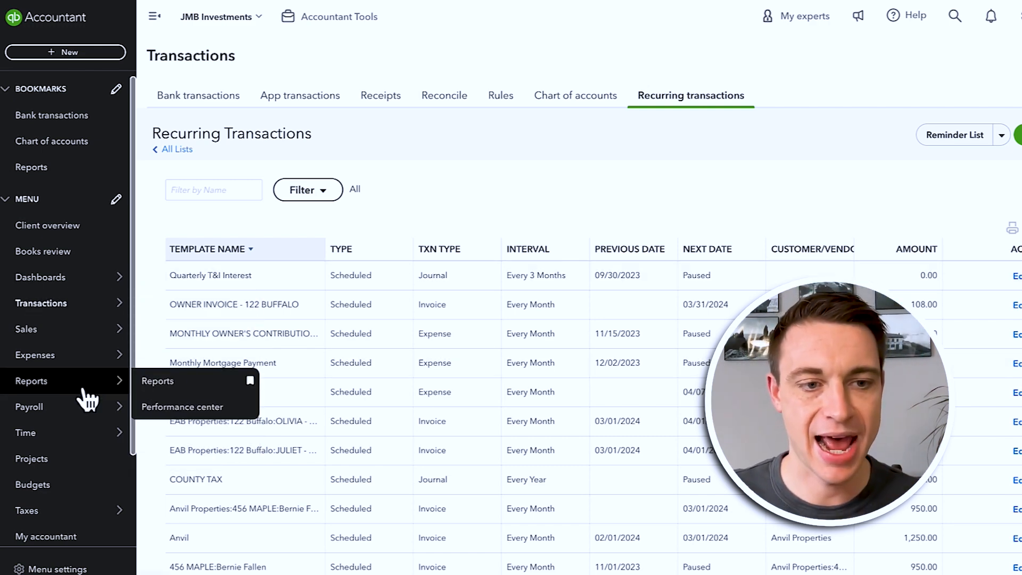
click(167, 387)
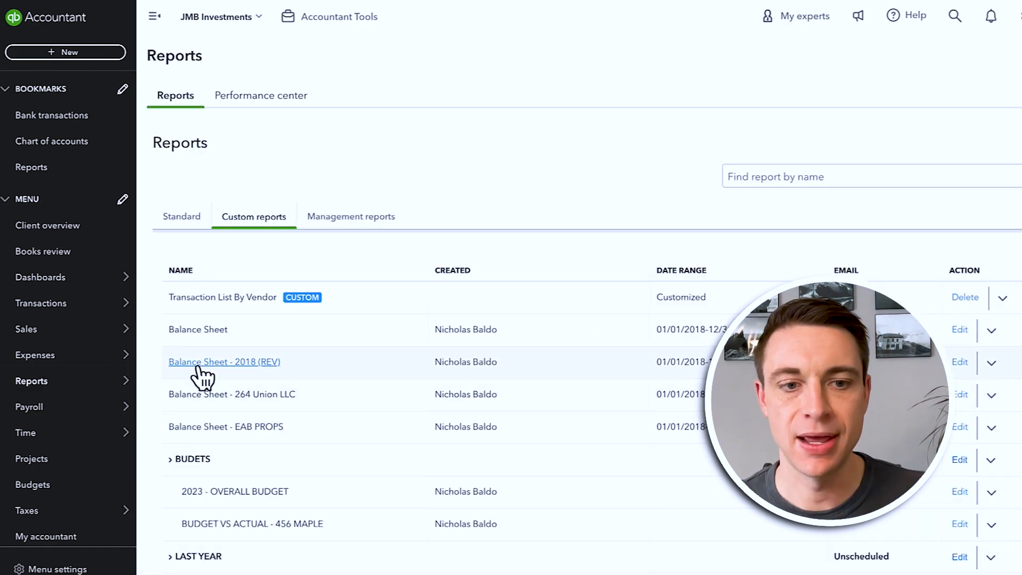
click(201, 363)
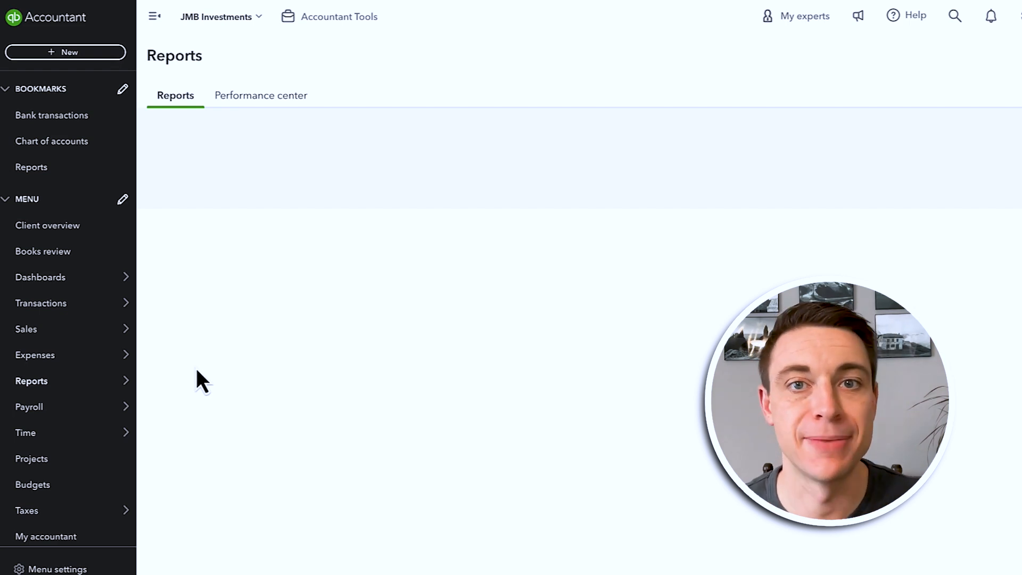
scroll(197, 367, down, 10)
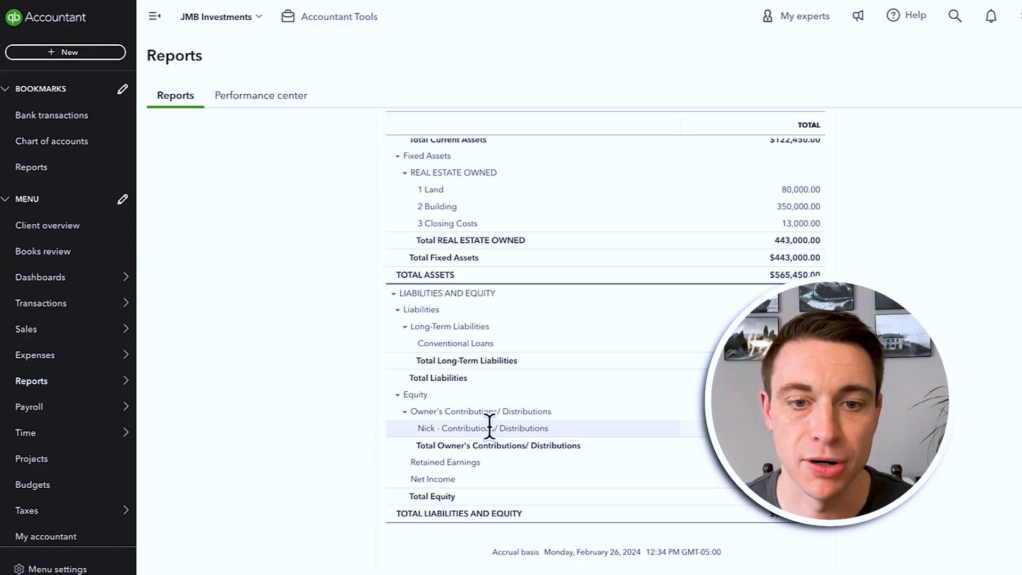
drag(562, 432, 427, 432)
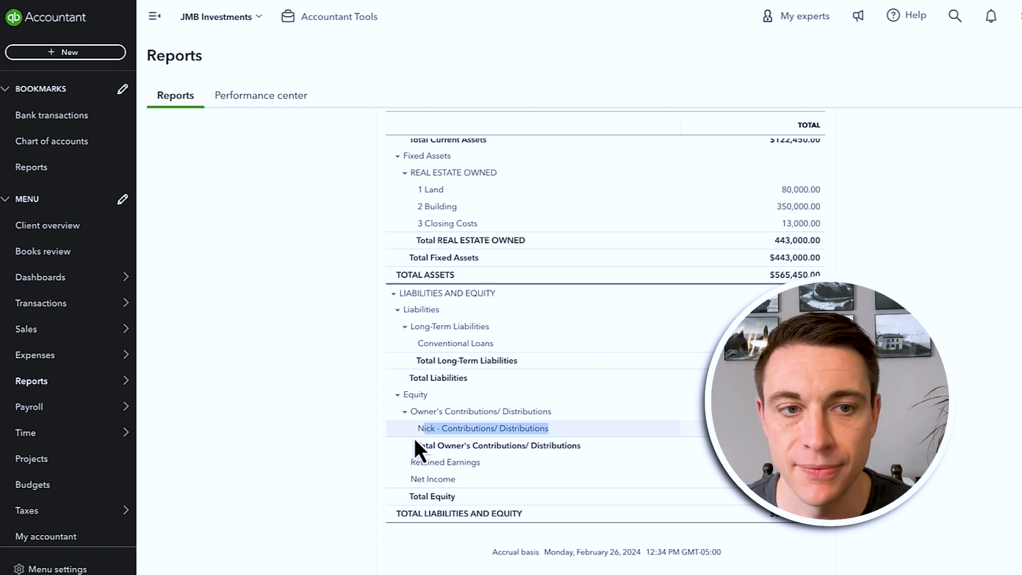
Start a bank deposit into JMB Checking dated 01/01/2018 and enter the contributing owner's name as the payer on the first line
click(84, 51)
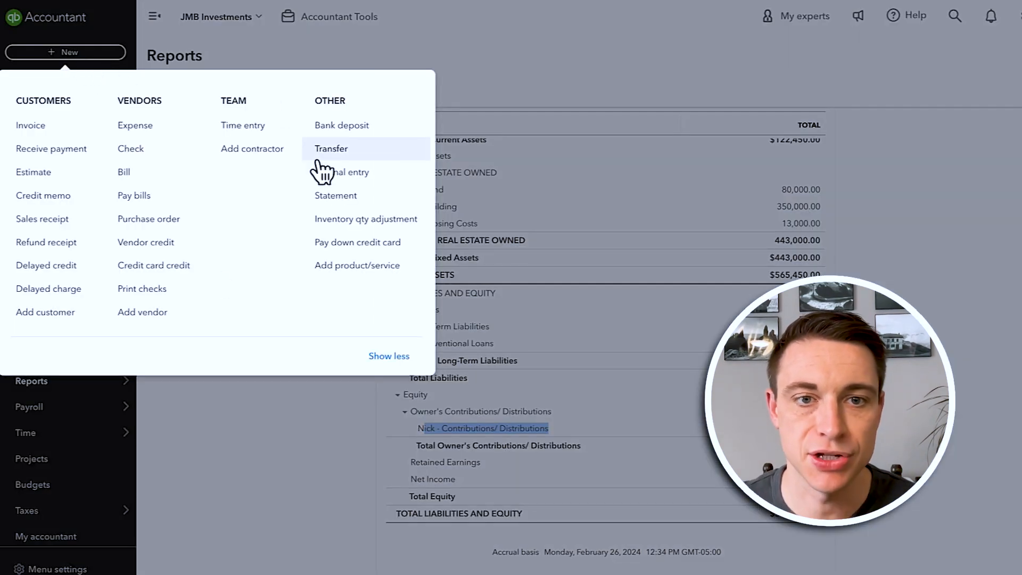
click(342, 125)
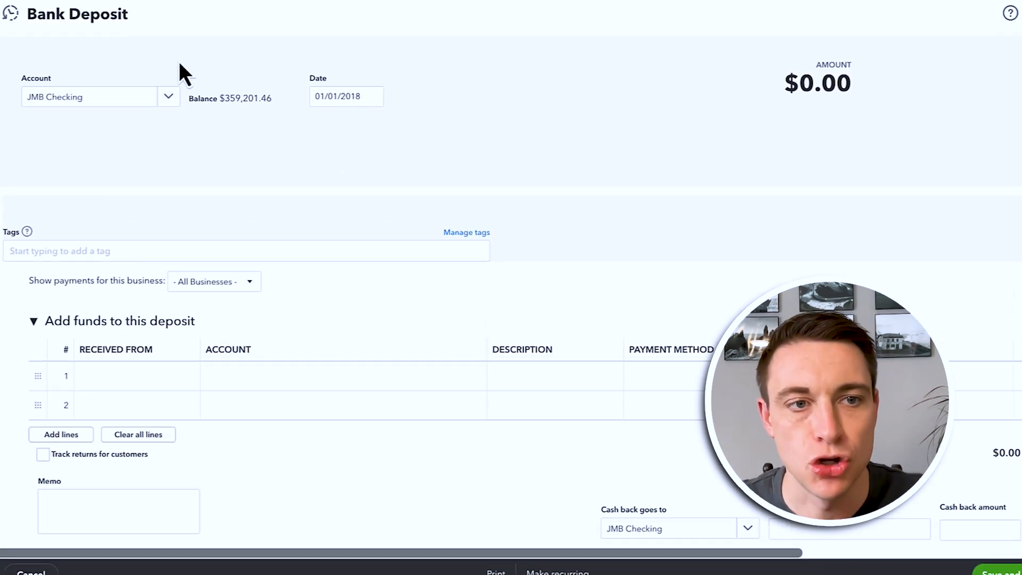
click(126, 377)
text(Jul)
click(148, 472)
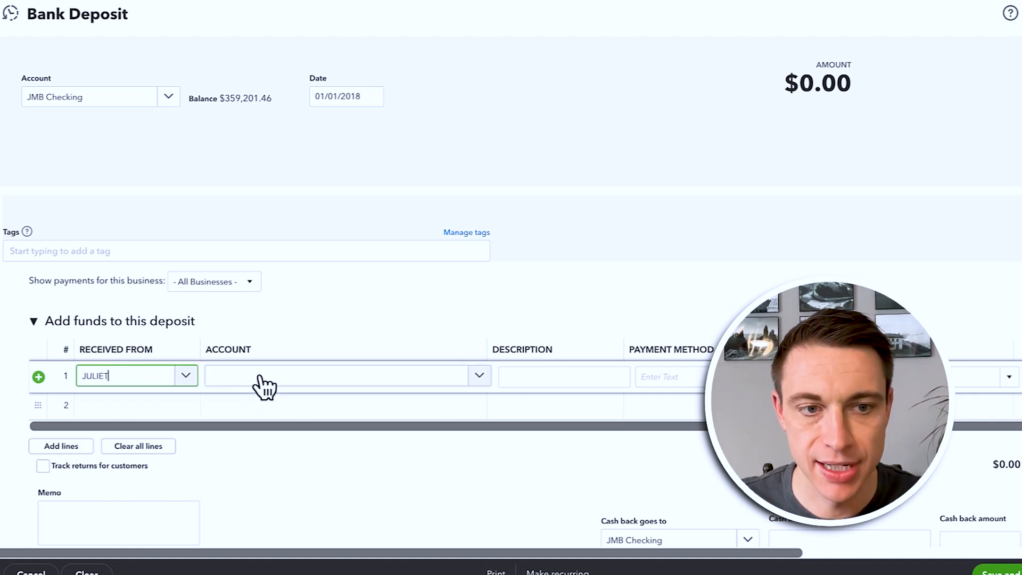
Assign the deposit line to that owner's Contributions/ Distributions sub-account, with the description Initial Investment and an amount of 25,000.00
click(264, 379)
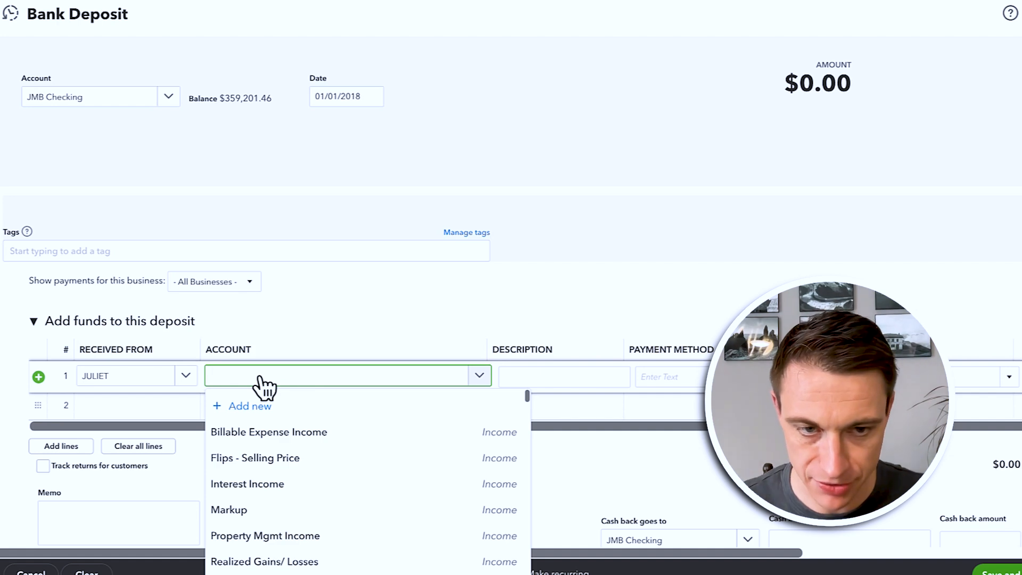
text(owner)
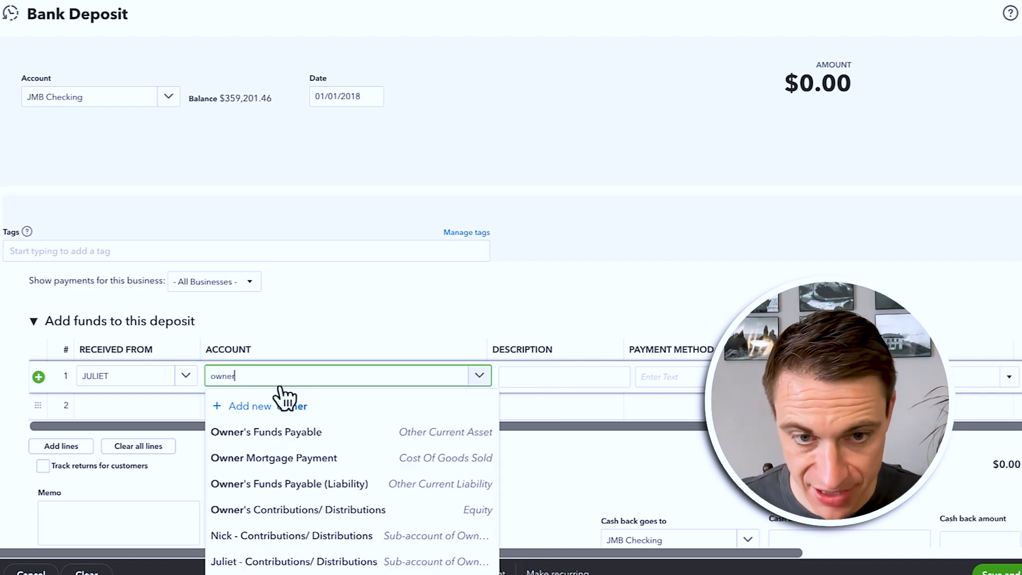
click(330, 560)
text(niti)
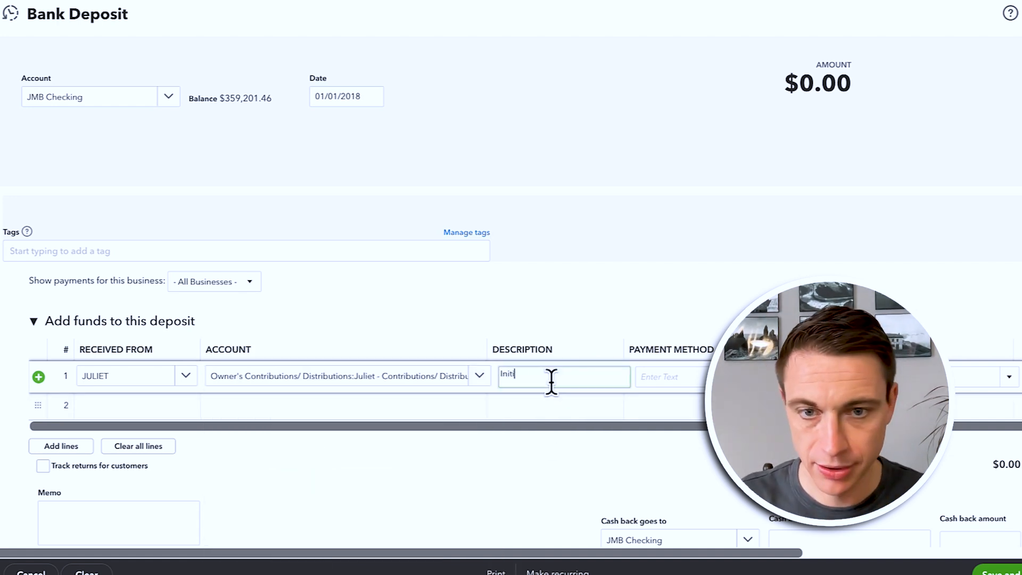
text(al Investment)
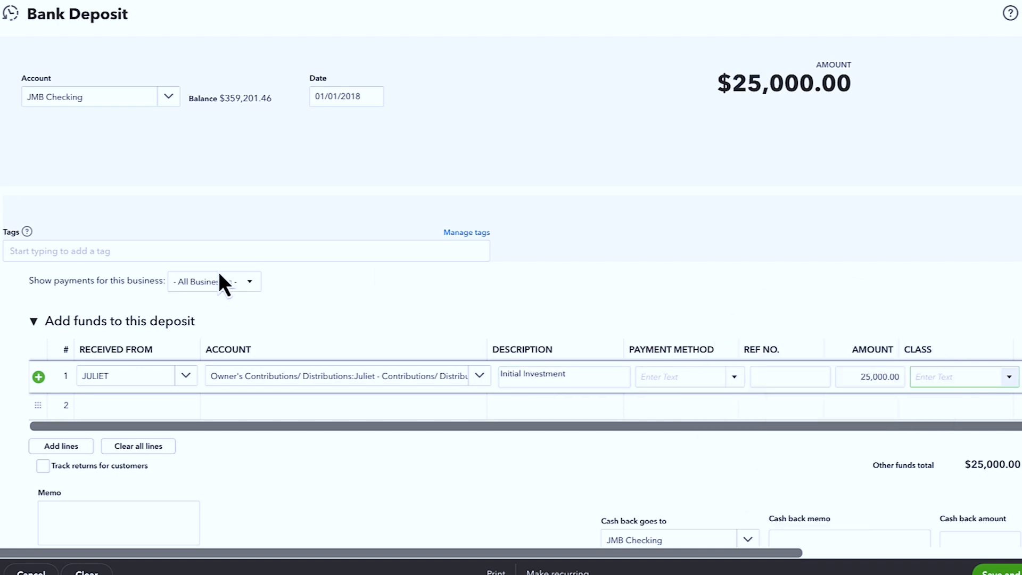
Set the deposit's business to JMB Investments and its line's class to General, save it, and review the balance sheet's Equity section
click(203, 284)
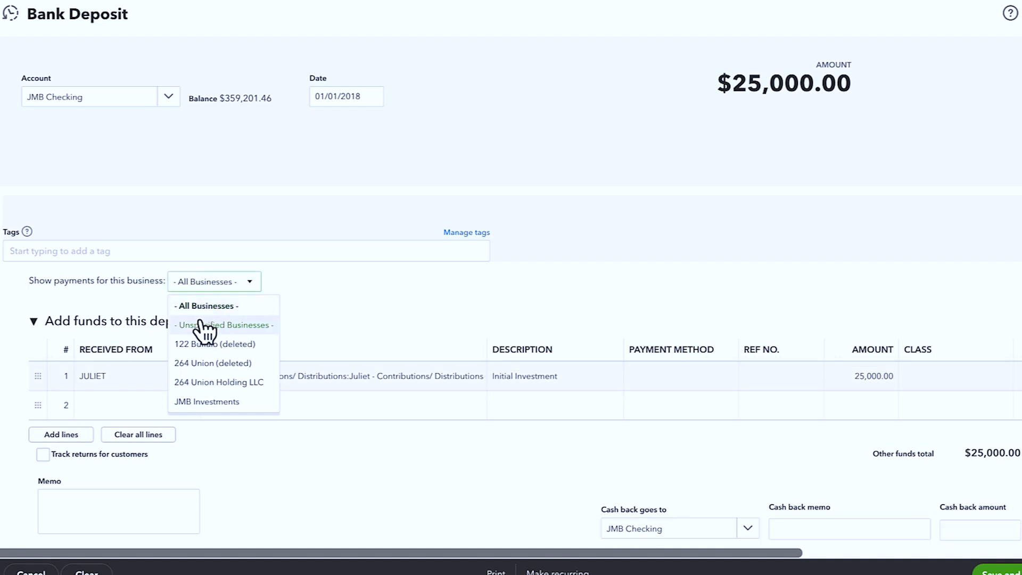
click(208, 403)
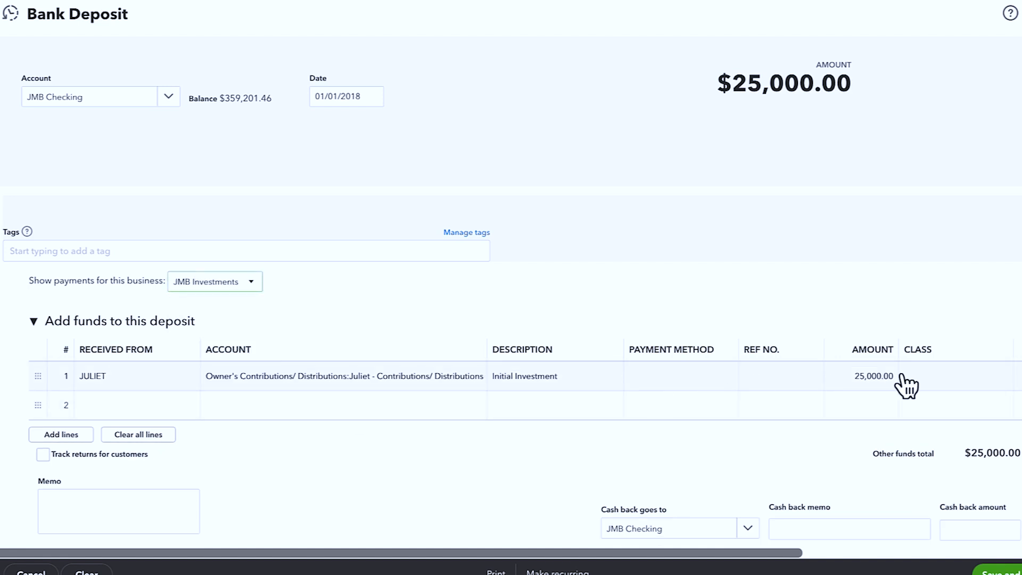
click(938, 378)
text(ge)
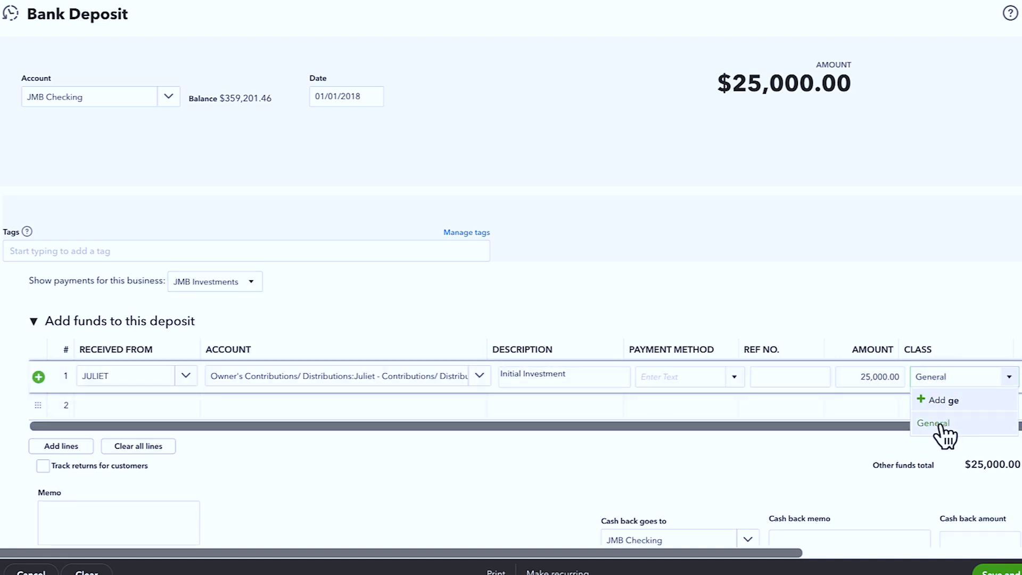
click(934, 425)
click(895, 258)
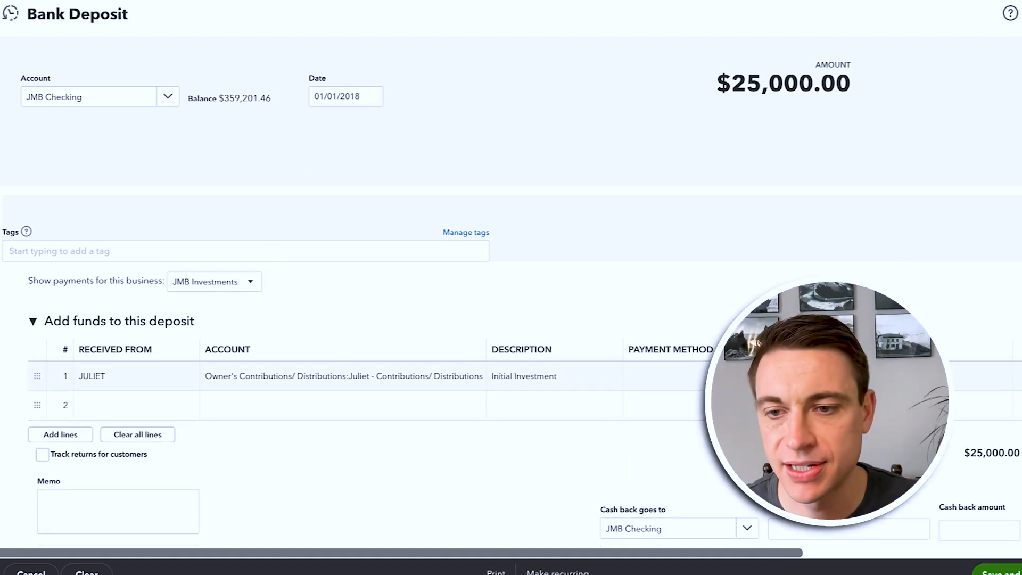
scroll(605, 341, down, 3)
scroll(533, 352, down, 6)
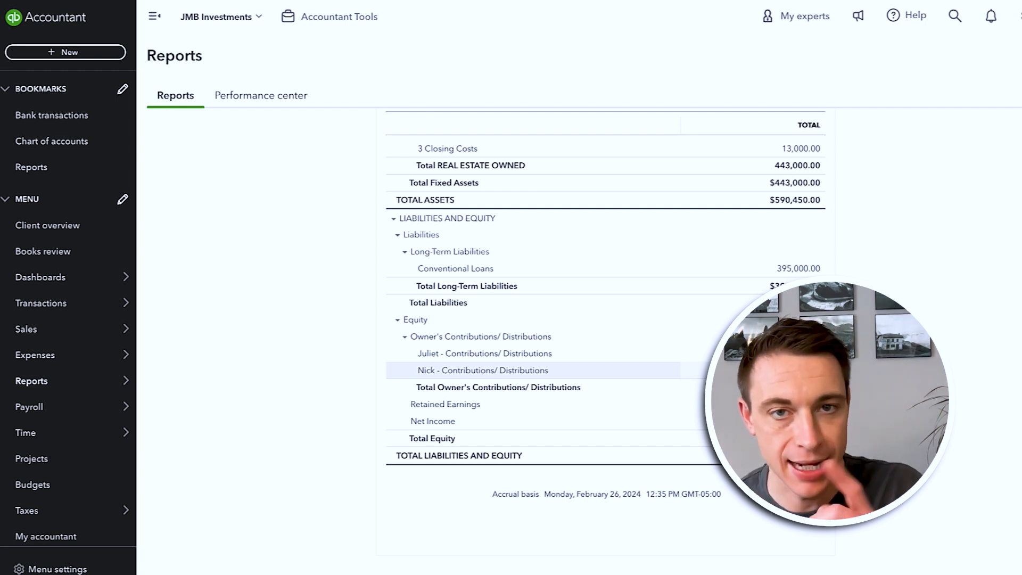
Start an expense from JMB Checking with the owner's name as payee and that owner's Contributions/ Distributions sub-account as the first line's category
click(99, 56)
click(163, 132)
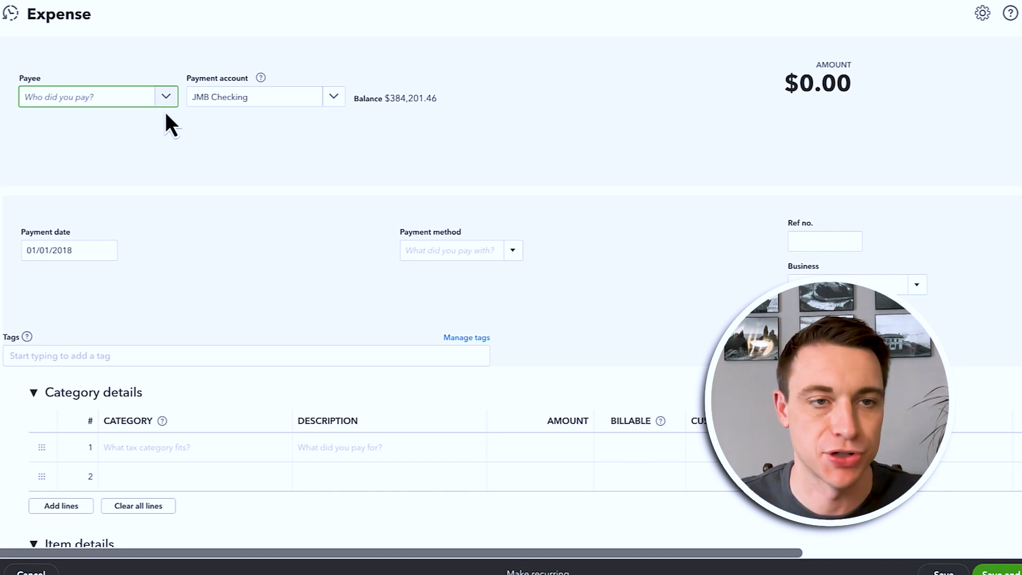
text(Nick)
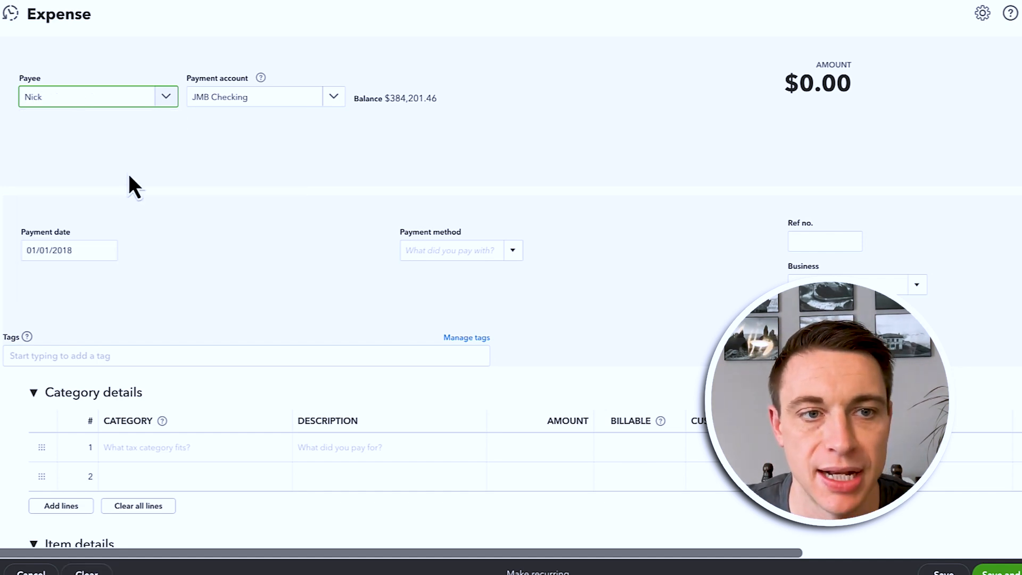
scroll(128, 213, down, 2)
click(155, 335)
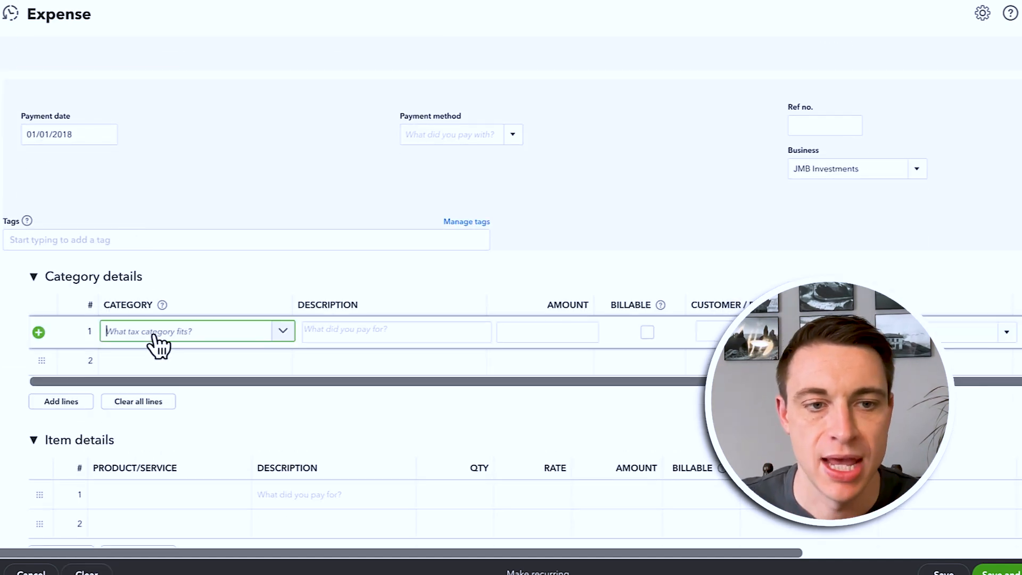
text(pw)
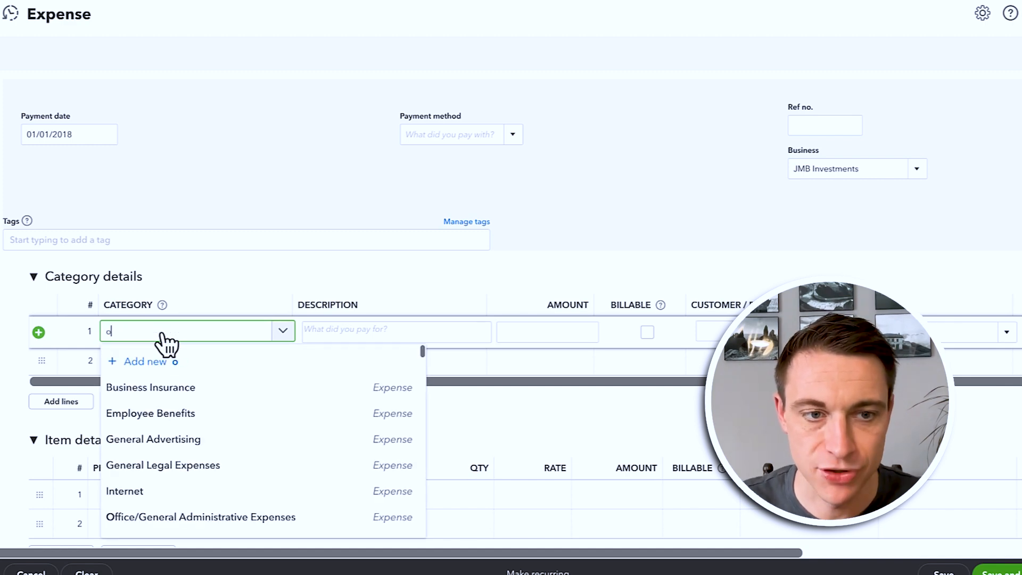
text(ner)
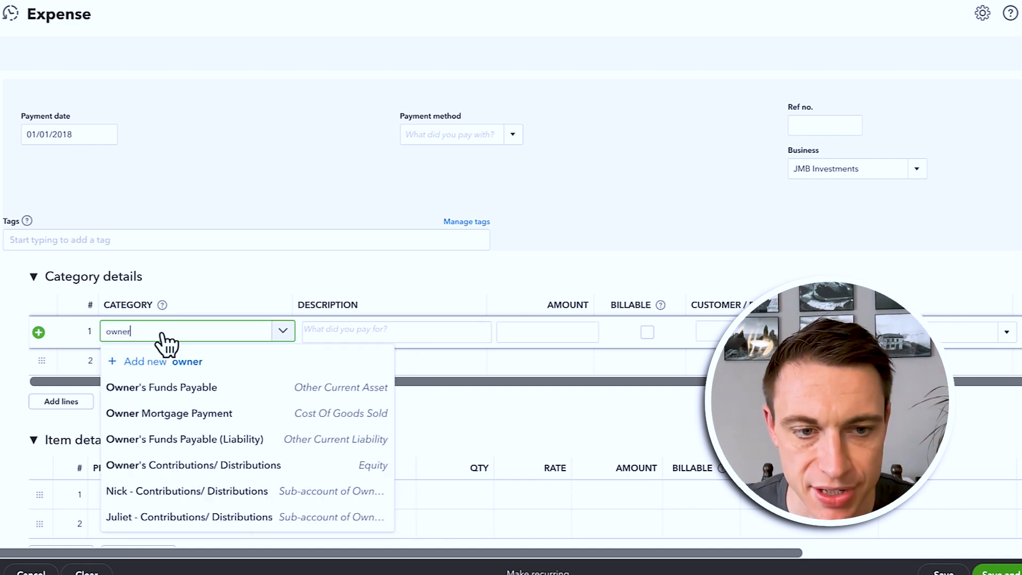
click(169, 500)
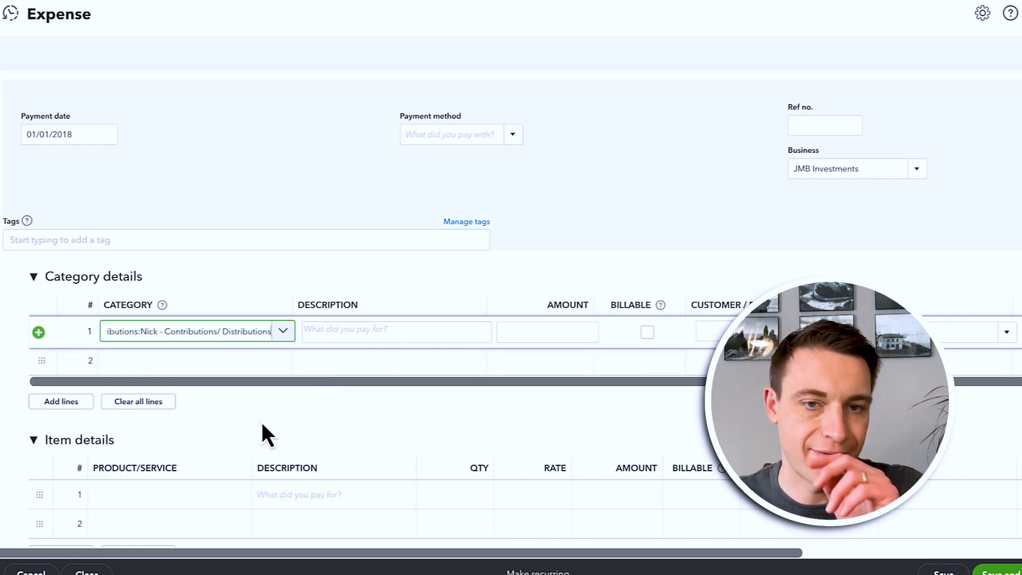
Set the expense line's amount to 55,000.00 and the payment date to 03/22/2018
click(568, 332)
text(5000)
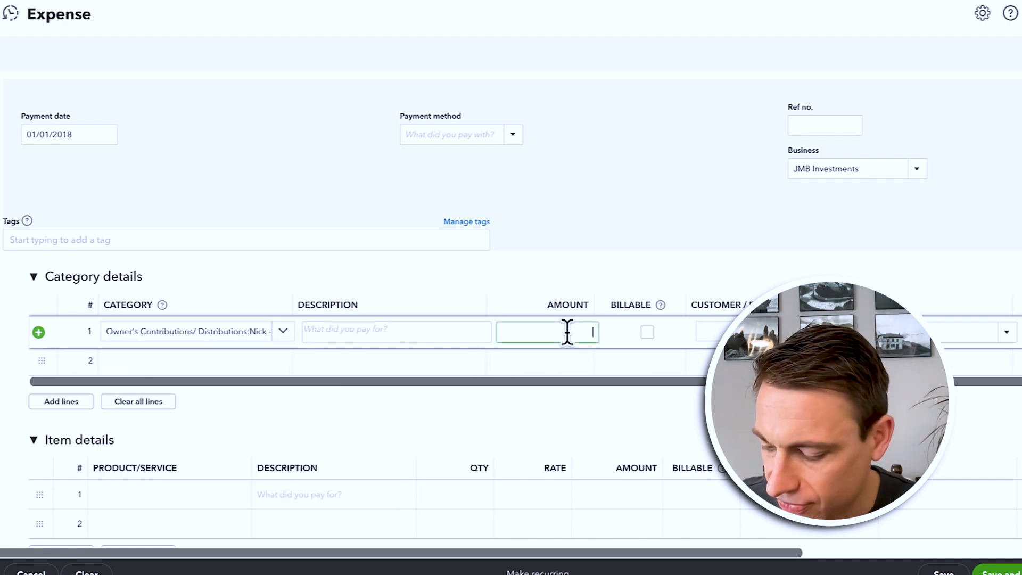
click(106, 134)
click(117, 166)
click(117, 167)
click(91, 252)
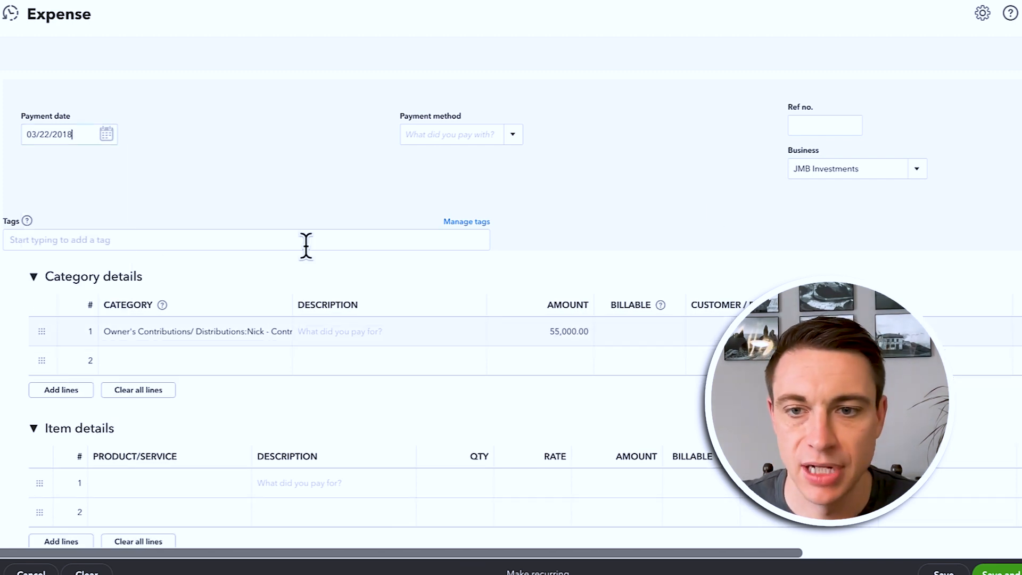
Assign the General class to the distribution line and save the expense
click(943, 338)
text(ge)
click(878, 383)
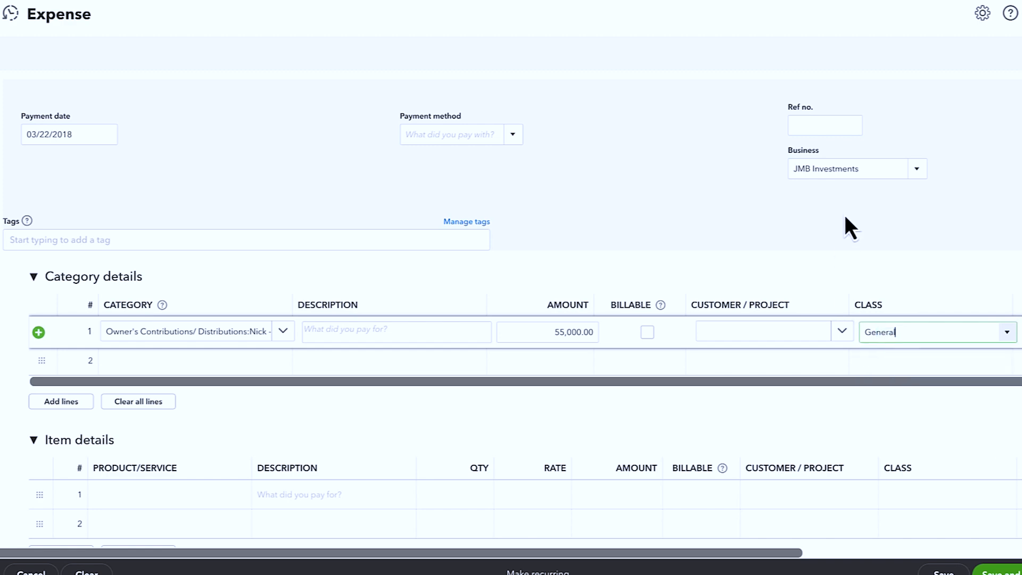
click(825, 236)
scroll(823, 242, up, 1)
scroll(823, 237, up, 1)
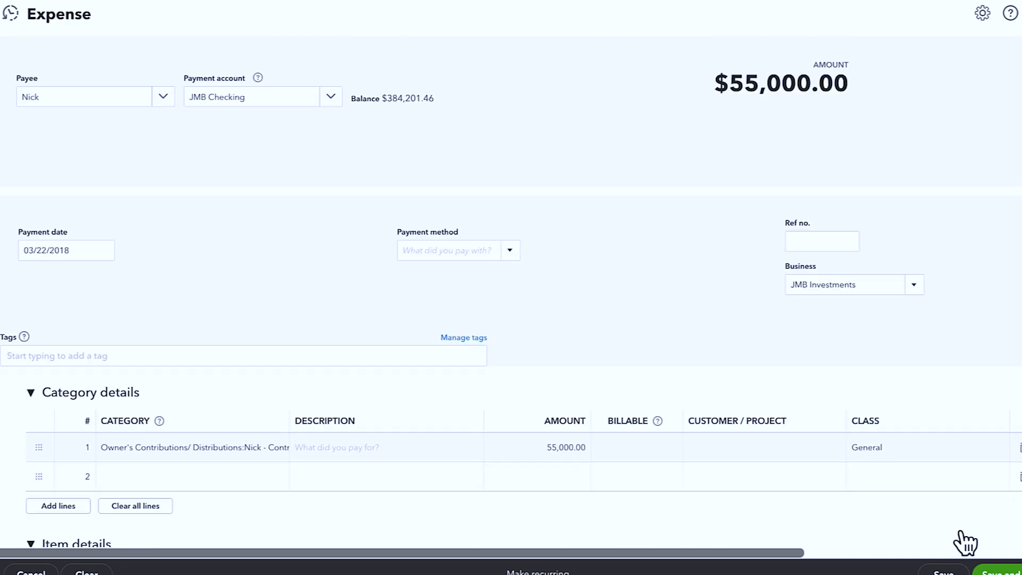
click(1003, 572)
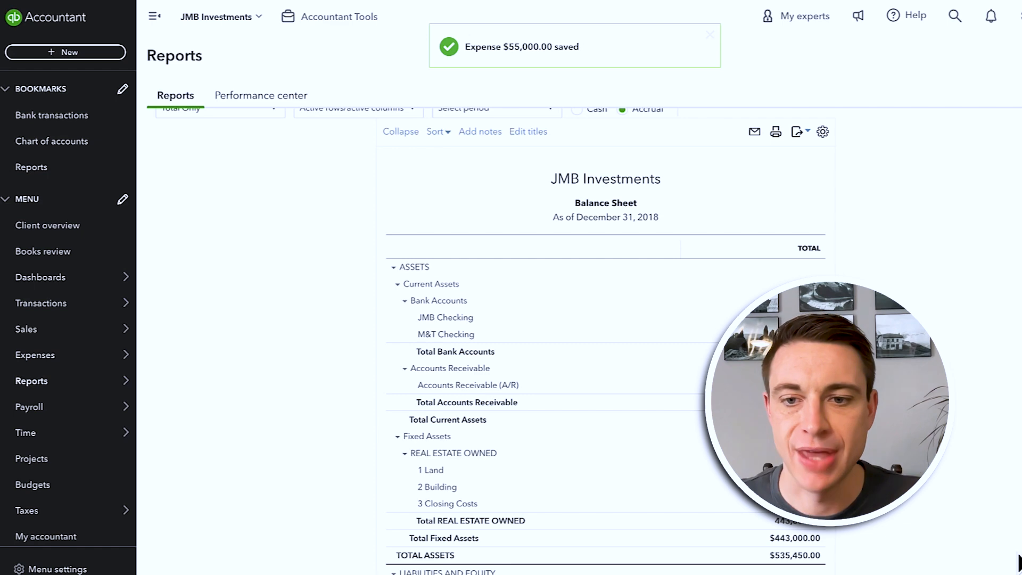
Open the transaction report behind the paid owner's Contributions/ Distributions balance in the balance sheet's Equity section
scroll(798, 372, down, 6)
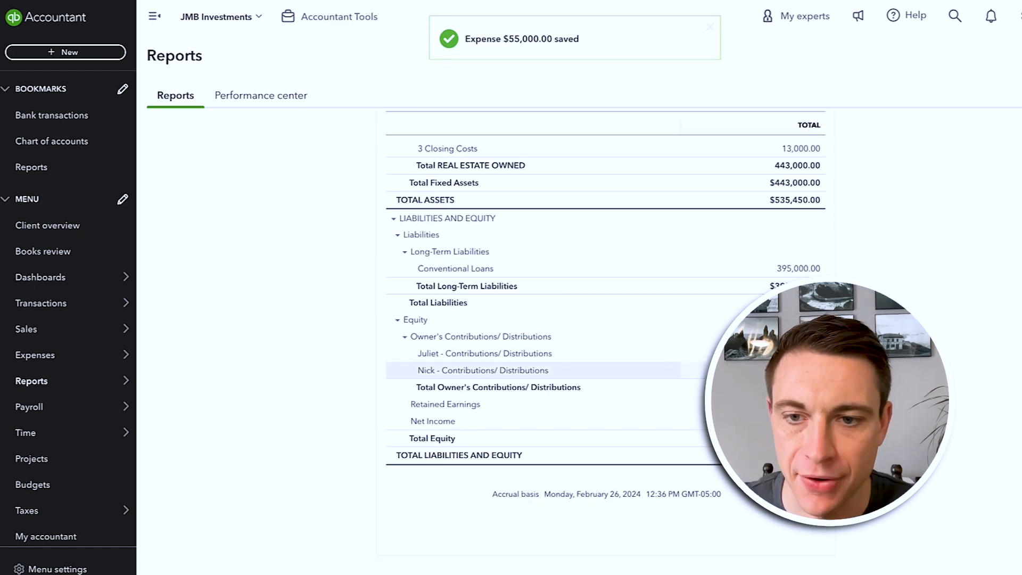
click(803, 372)
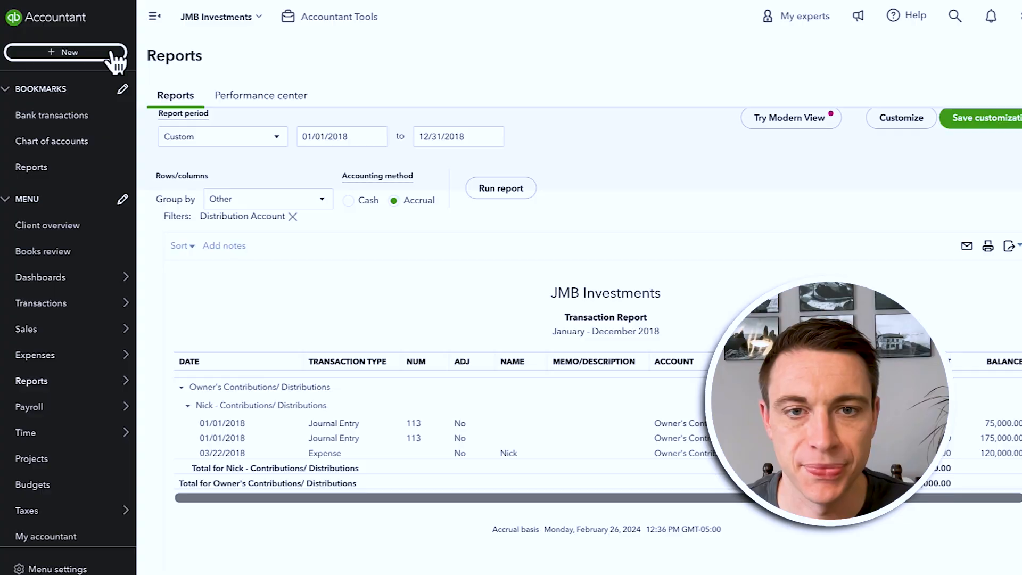
Start a journal entry dated 03/22/2018 and credit 125.00 to the owner's Contributions/ Distributions sub-account on the first line
click(110, 50)
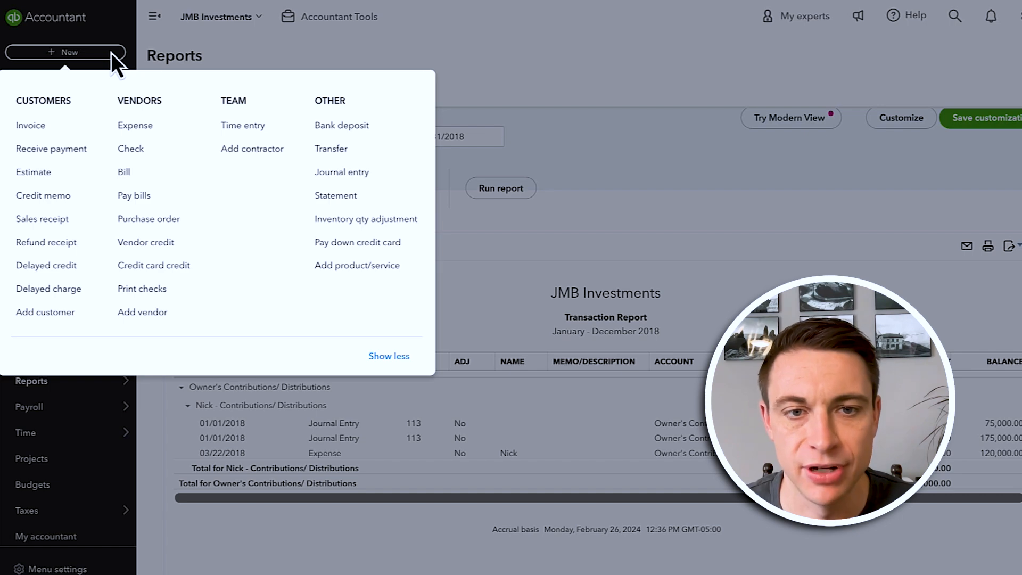
click(363, 181)
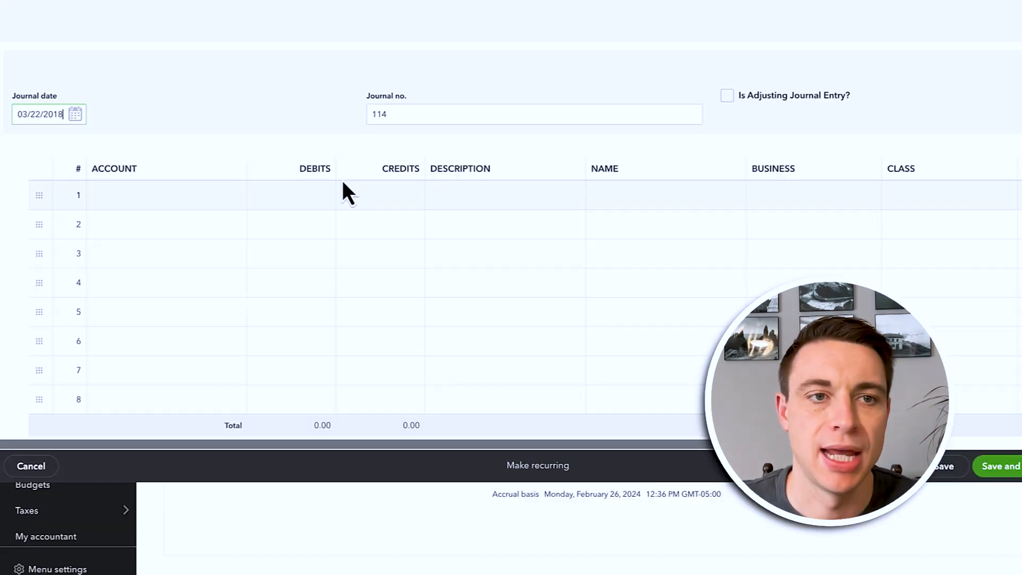
click(158, 307)
text(owner)
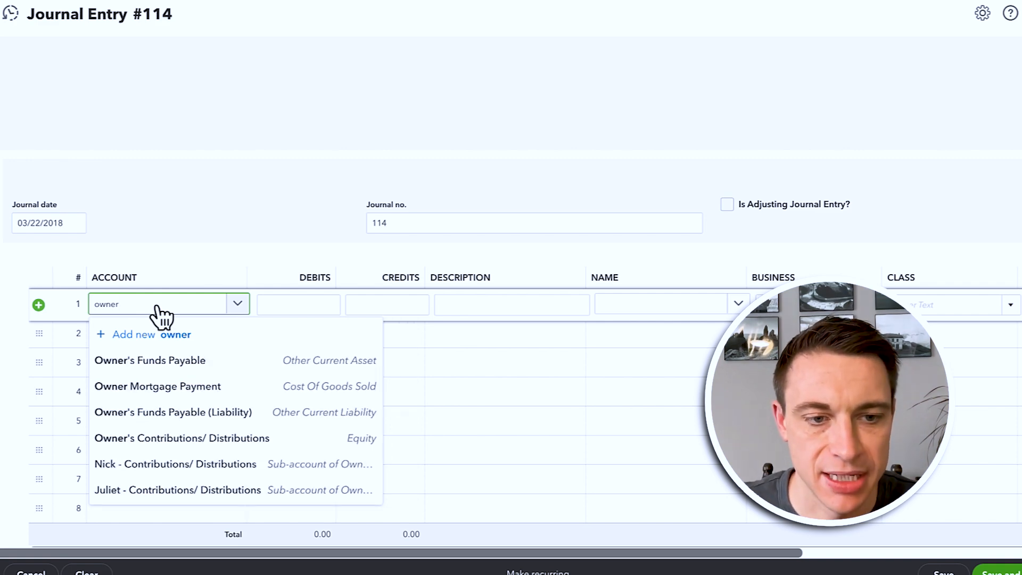
scroll(161, 317, down, 2)
click(123, 378)
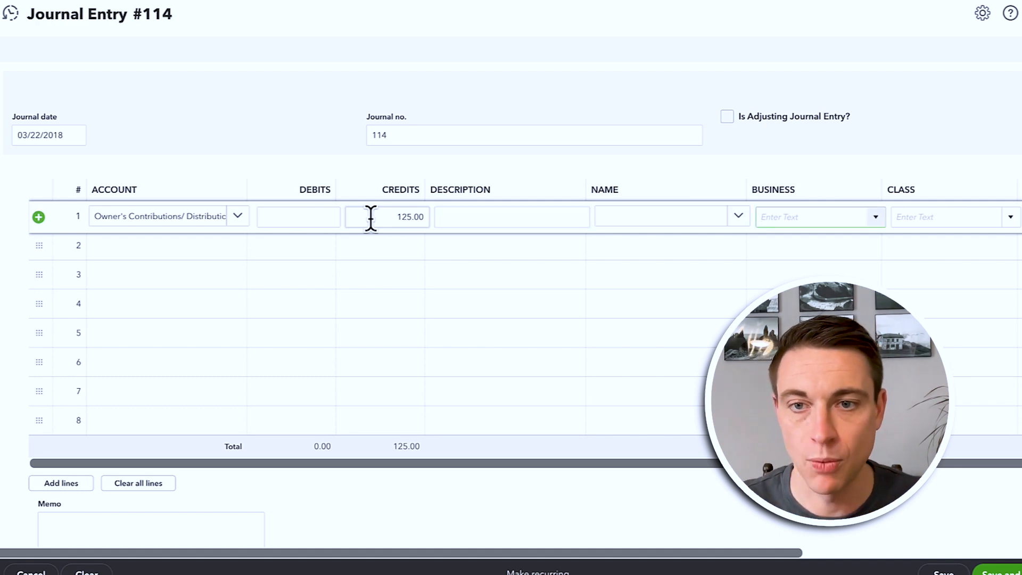
Set the journal entry's credit line to business JMB Investments and class General
text(jm)
key(Tab)
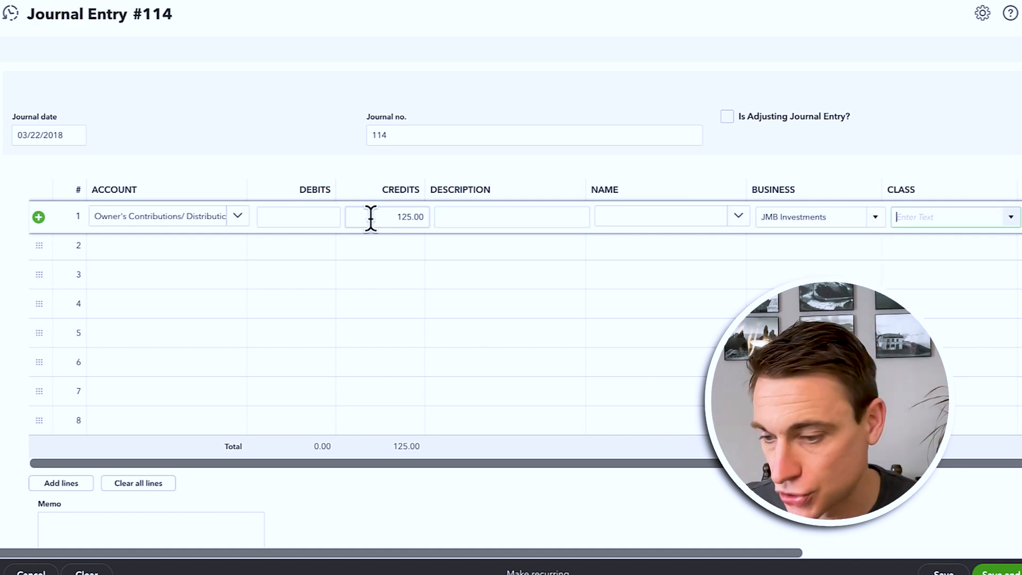
text(gen)
click(910, 263)
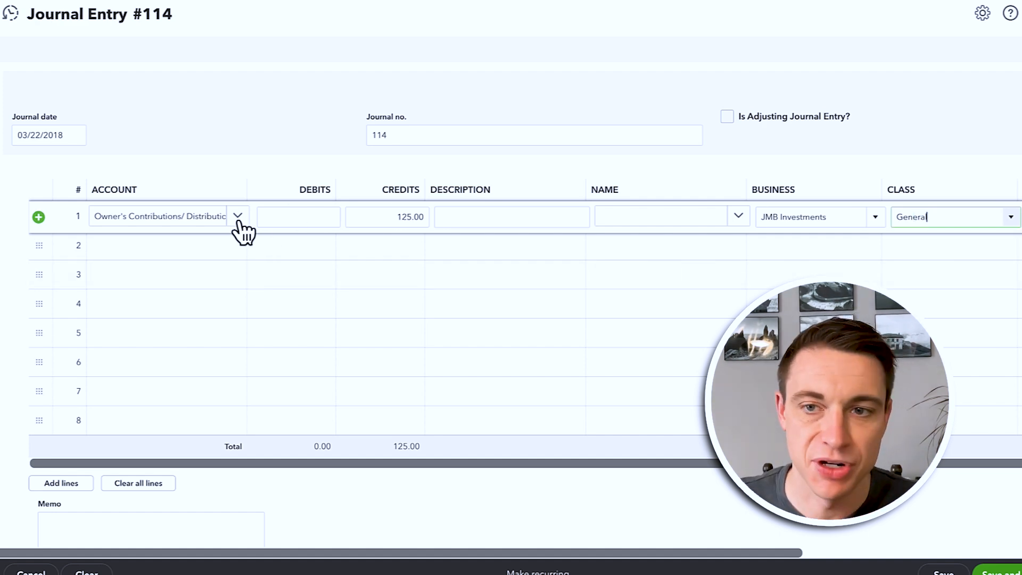
Fill the journal entry's second line with a 125.00 debit to 10 Repairs & Maintenance for the business JMB Investments
click(153, 246)
text(reap)
key(BackSpace)
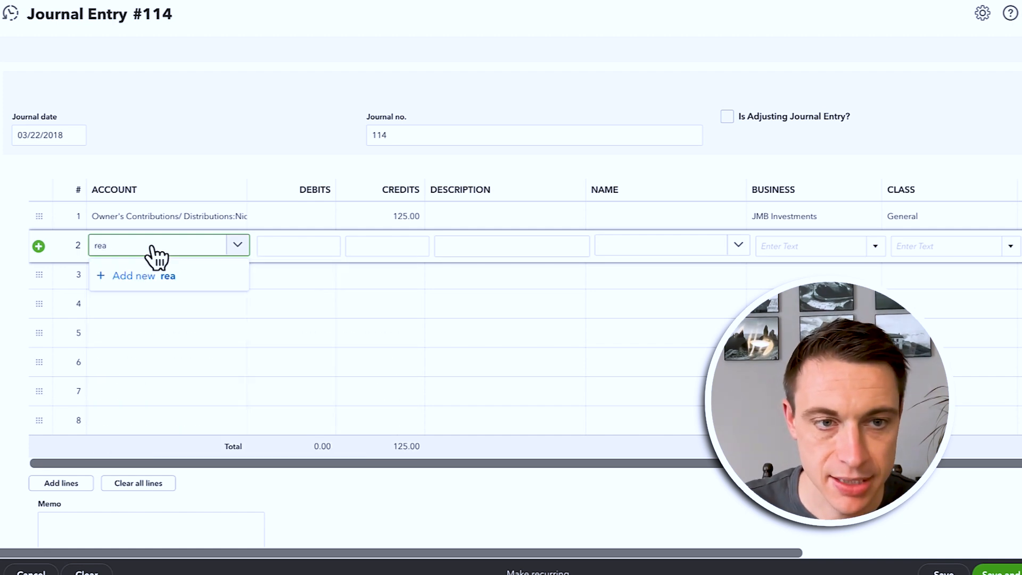
text(irs)
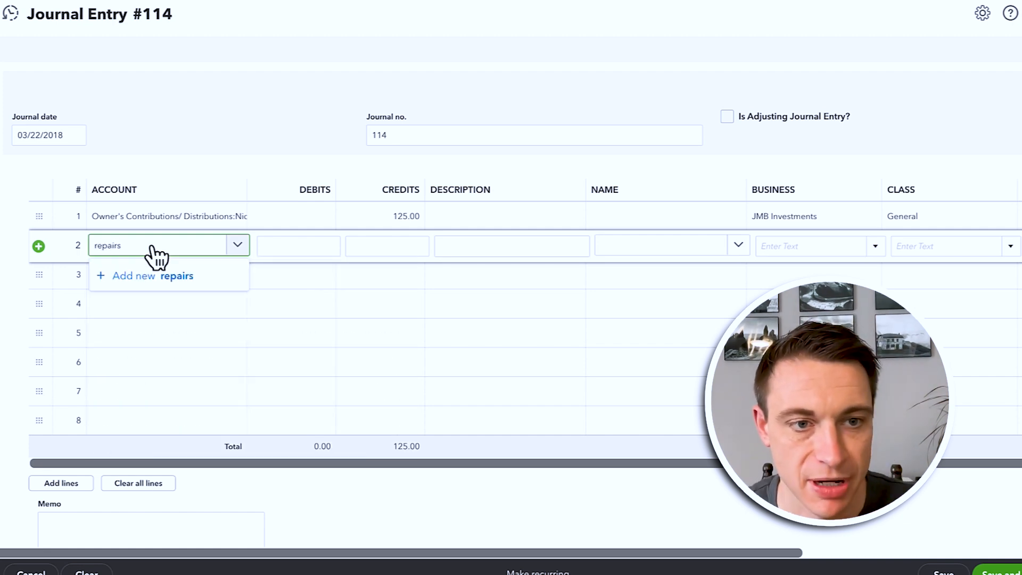
click(206, 293)
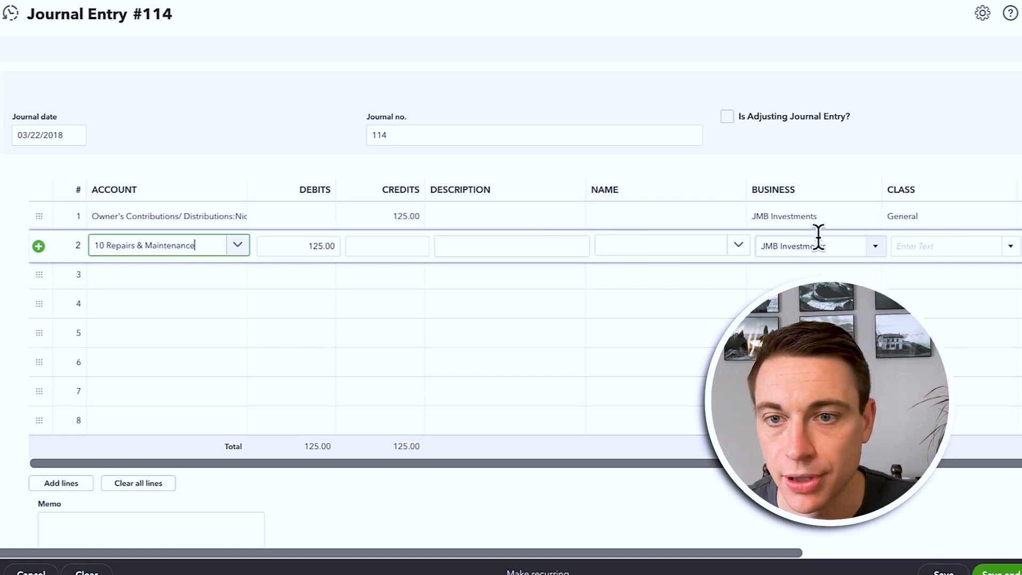
Assign the class 122 Buffalo to the repairs debit line and save the journal entry
click(938, 247)
text(122 Buffalo)
click(941, 294)
click(953, 163)
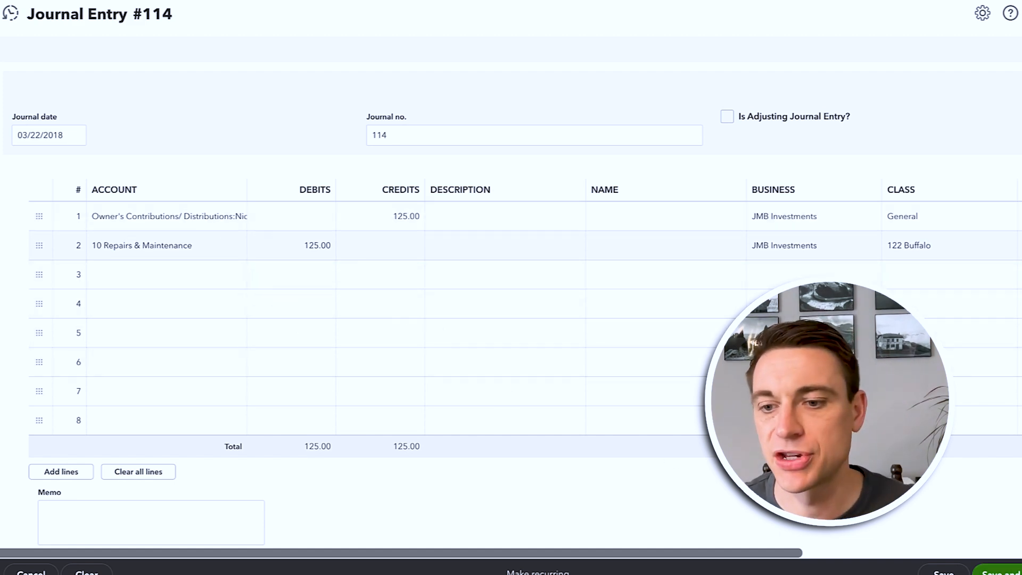
click(1001, 573)
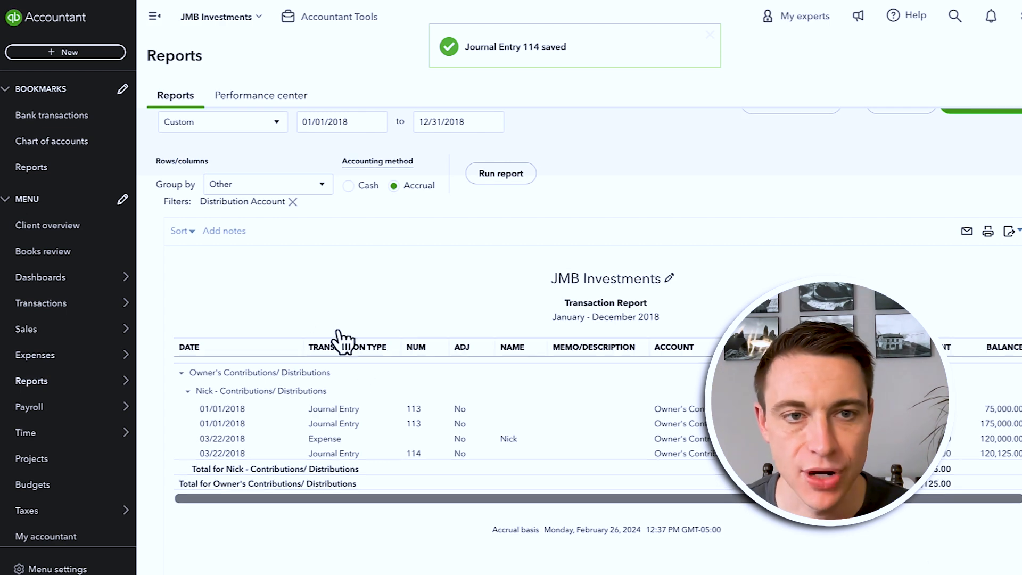
Leave the owner's transaction report and examine the 10 Repairs & Maintenance line in the 2018 Profit and Loss report
scroll(343, 335, up, 2)
click(211, 127)
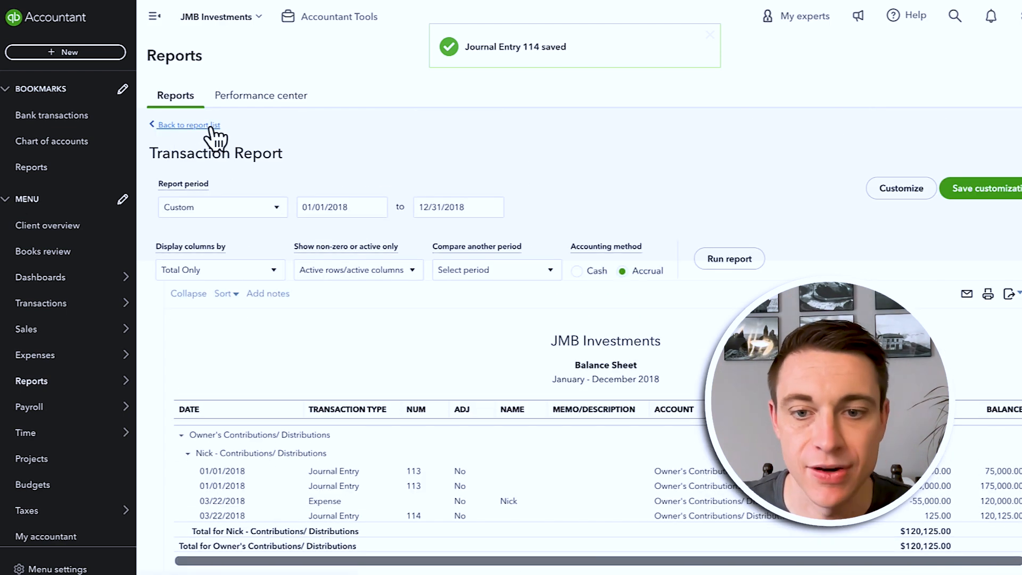
scroll(218, 144, down, 3)
scroll(412, 434, down, 6)
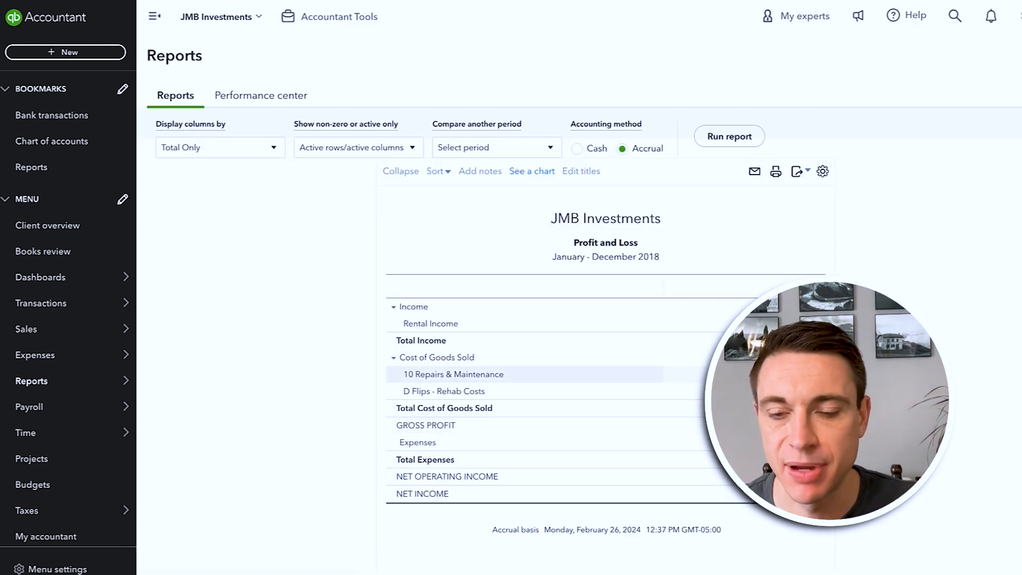
scroll(422, 303, up, 3)
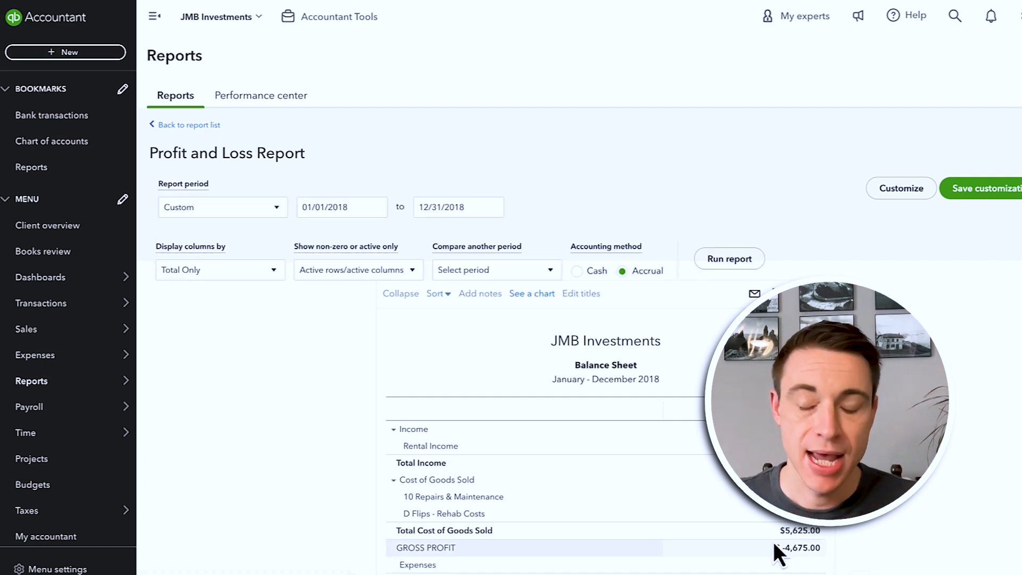
scroll(857, 567, down, 10)
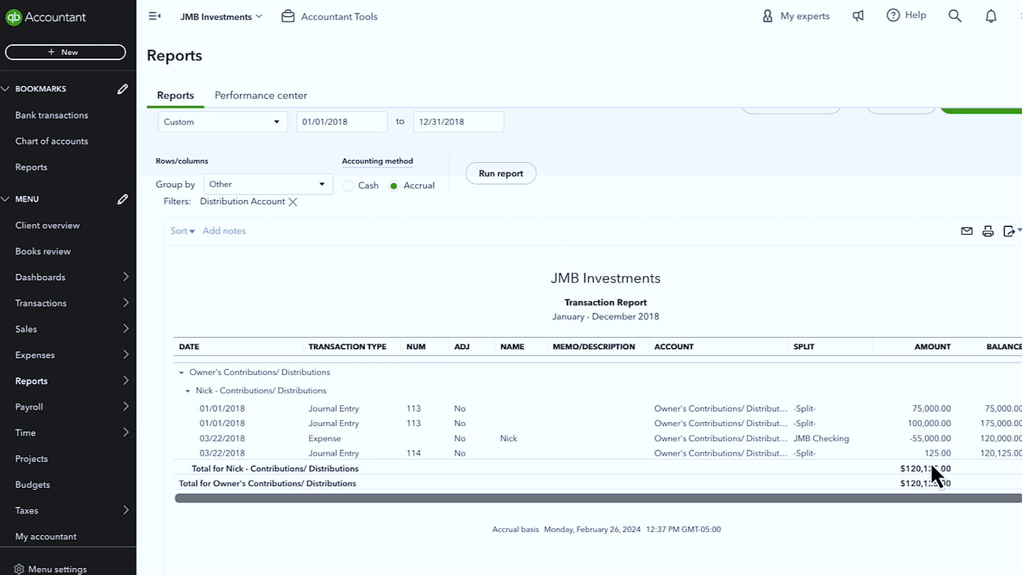
mouse_move(488, 568)
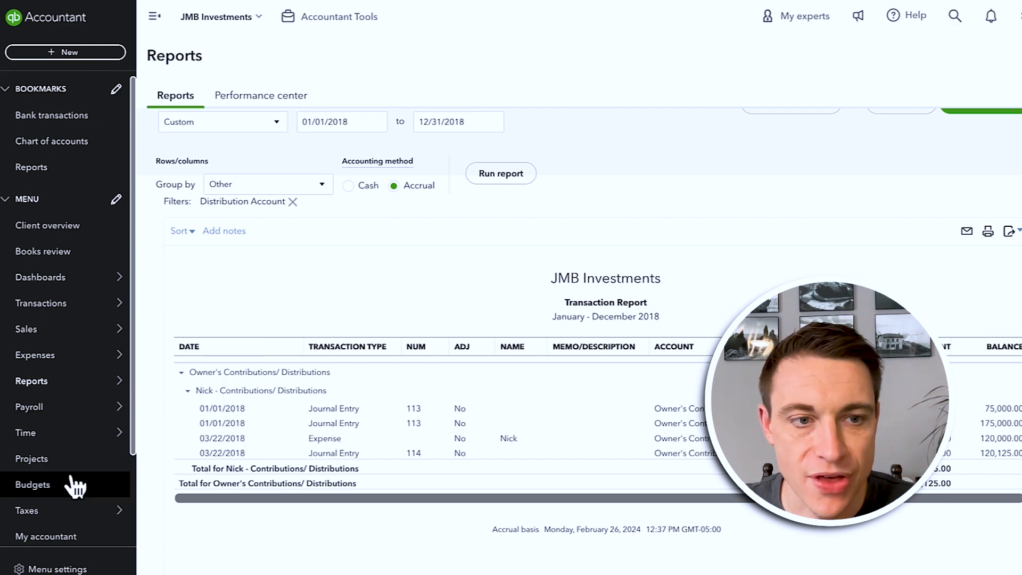
mouse_move(63, 335)
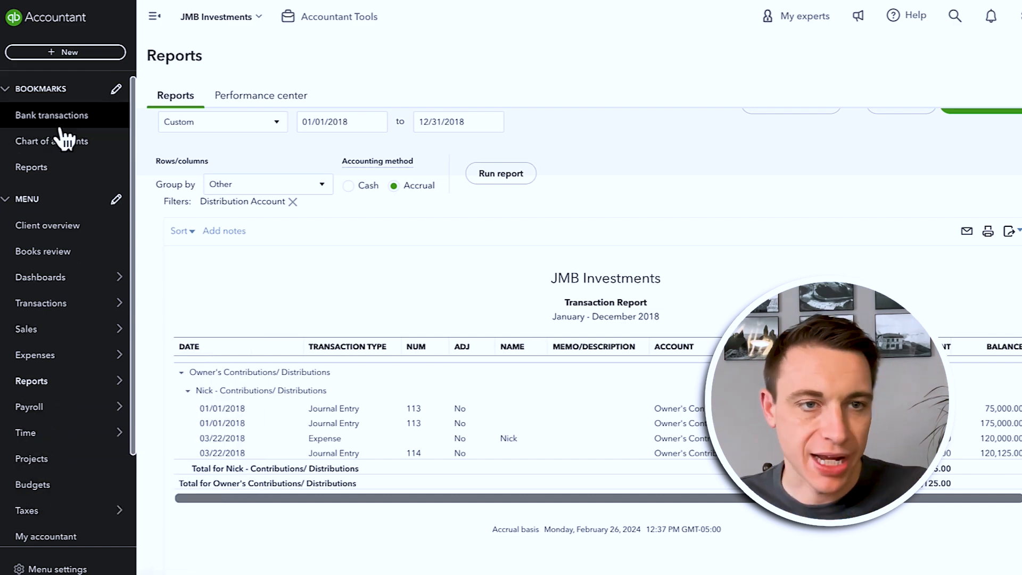
Check the bank accounts in the chart of accounts and start an expense for payee Lowes paid from PERSONAL CHECKING
click(38, 146)
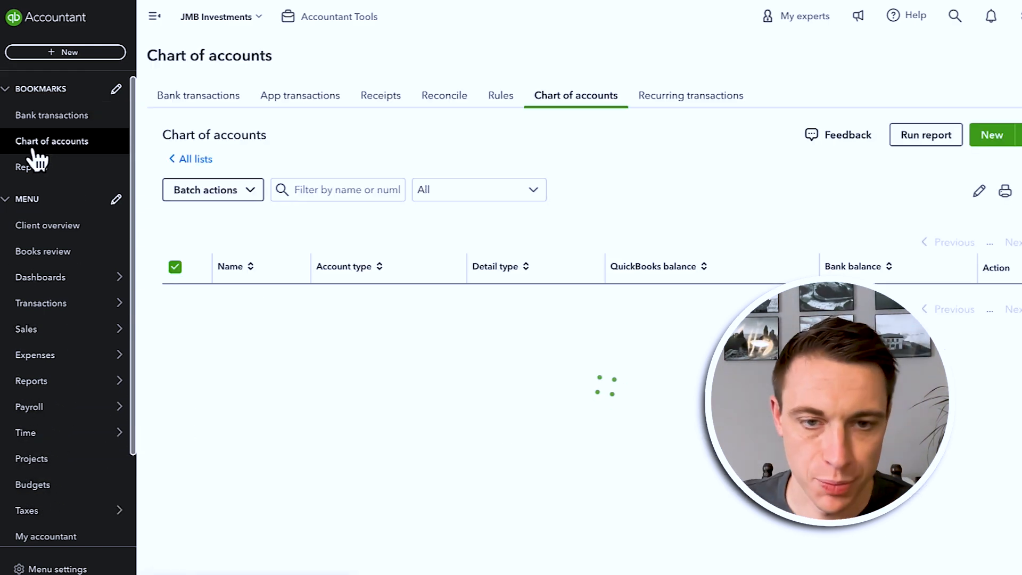
scroll(365, 504, down, 1)
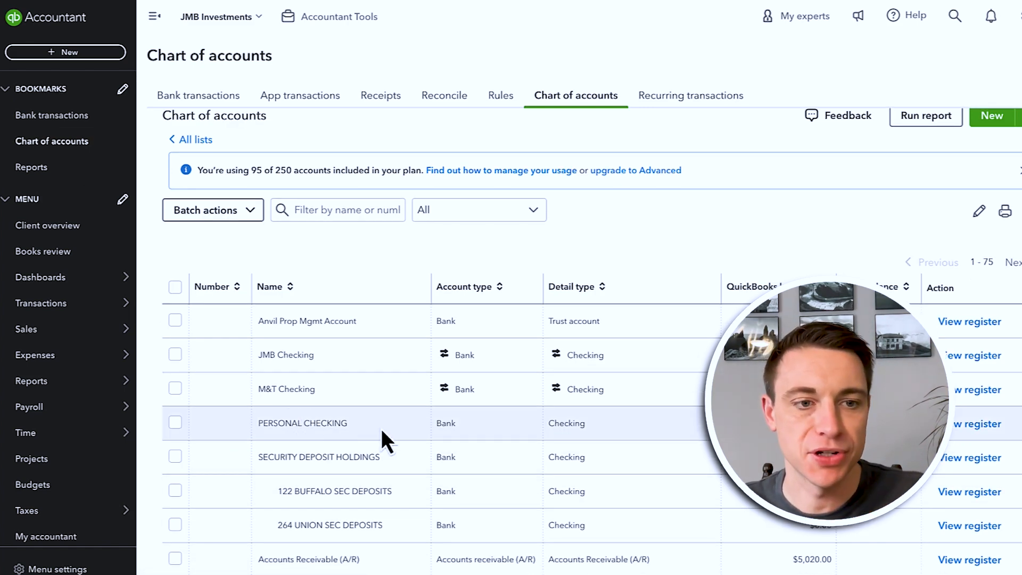
click(54, 52)
click(168, 136)
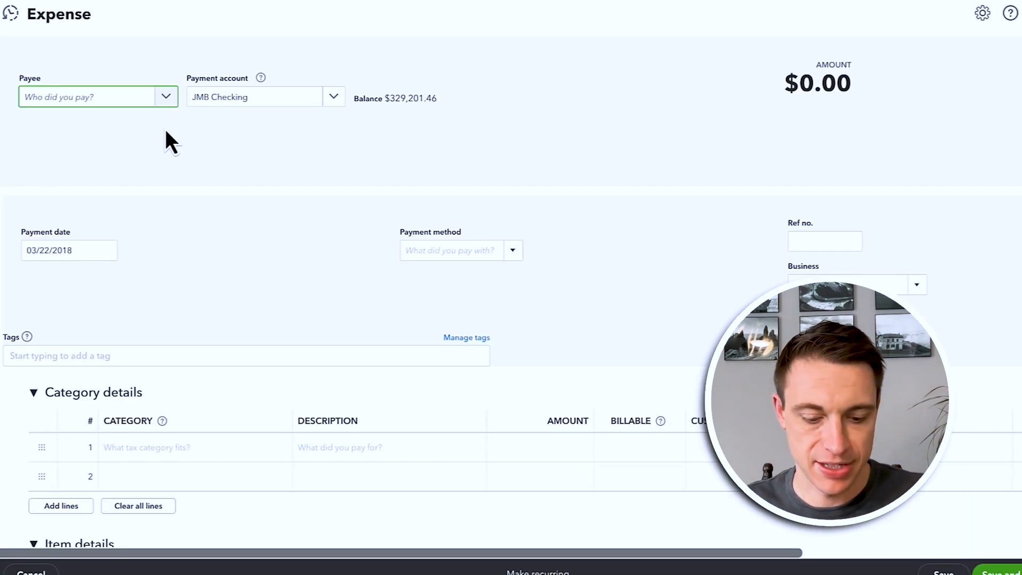
text(lowe)
click(142, 155)
click(243, 98)
text(person)
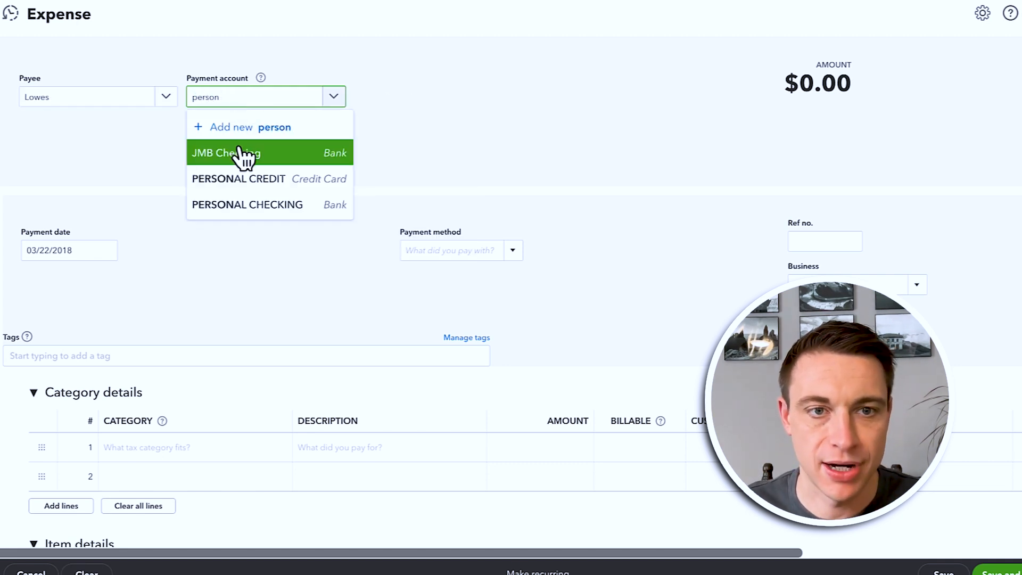
click(277, 206)
Add the item C. Rough Electrical with quantity 1, rate 6,500 and class 122 Buffalo to the expense and save it
scroll(301, 292, down, 3)
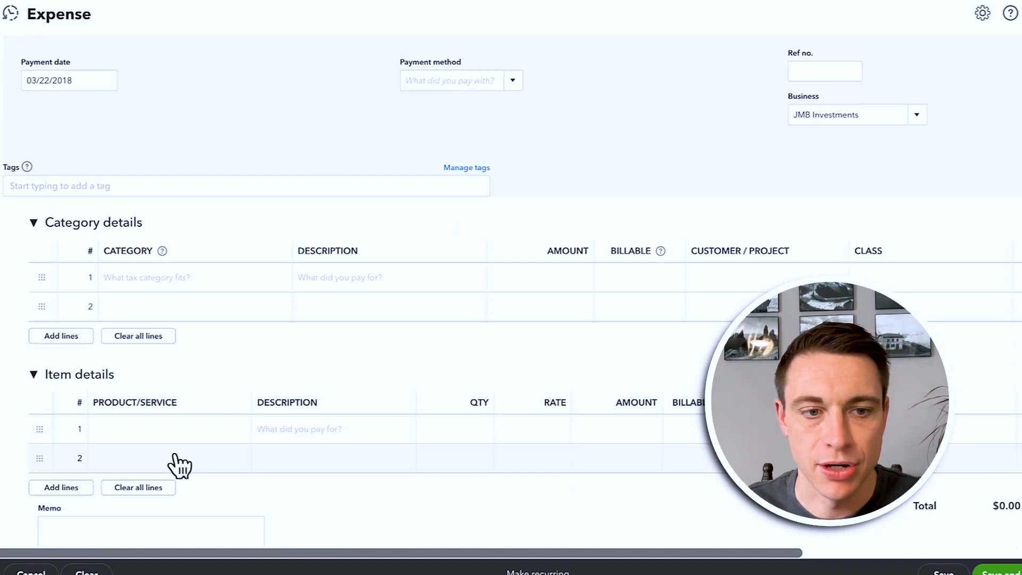
click(143, 430)
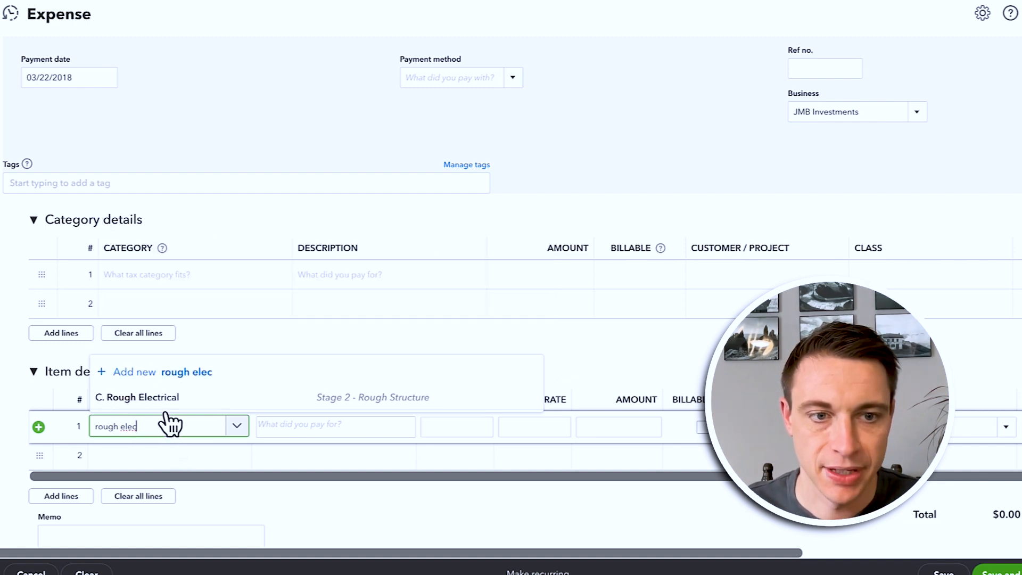
key(Tab)
click(516, 426)
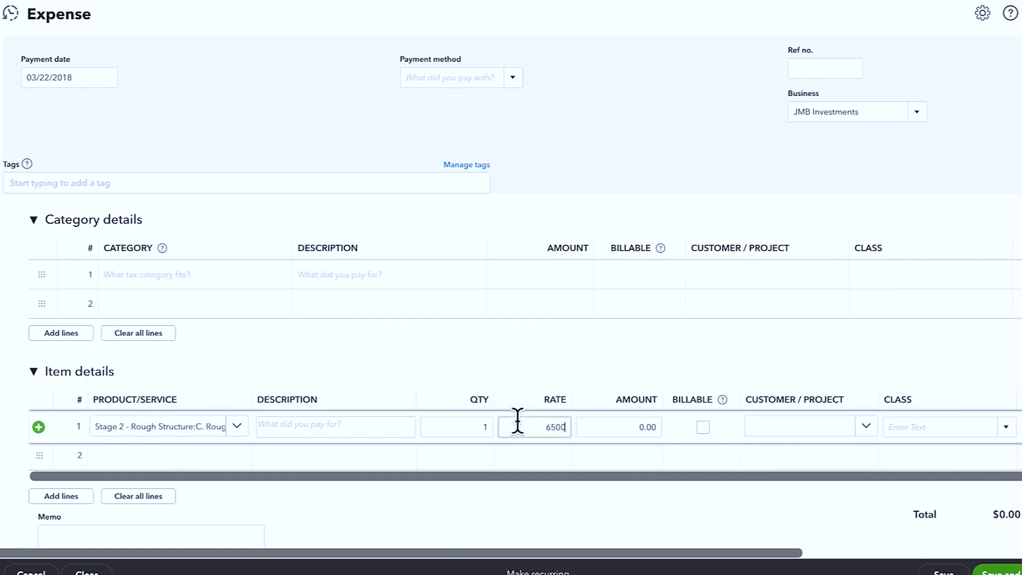
text(122 Buffalo)
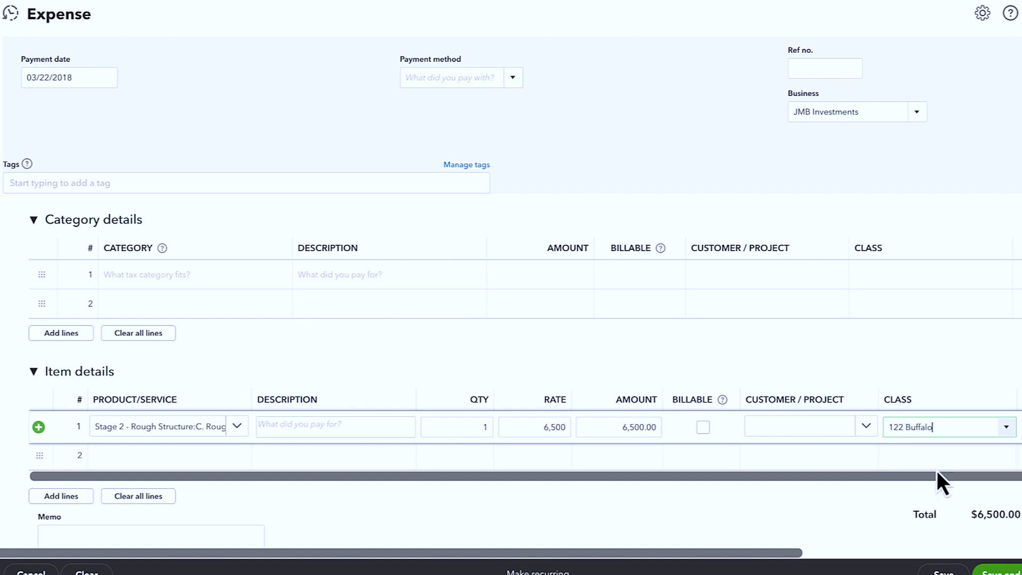
click(944, 474)
click(607, 159)
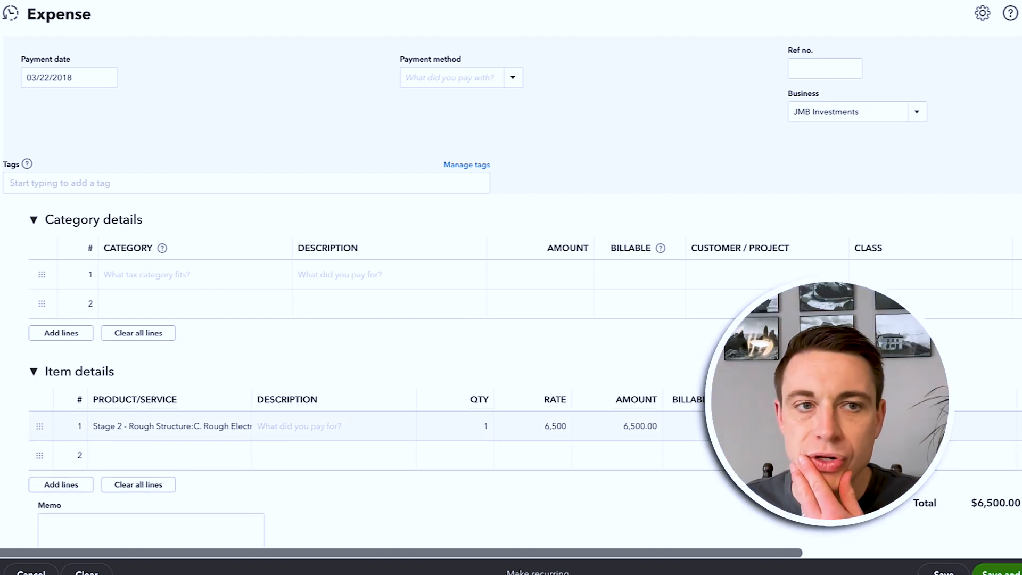
click(1000, 571)
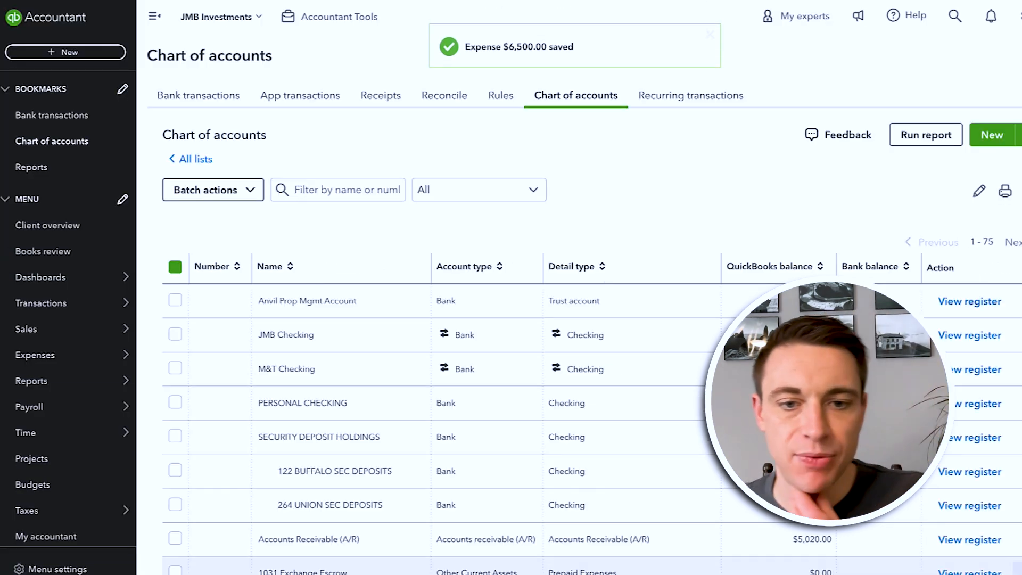
Open the Balance Sheet - 2018 (REV) custom report and examine the PERSONAL CHECKING balance and the owner equity lines
mouse_move(122, 382)
click(159, 386)
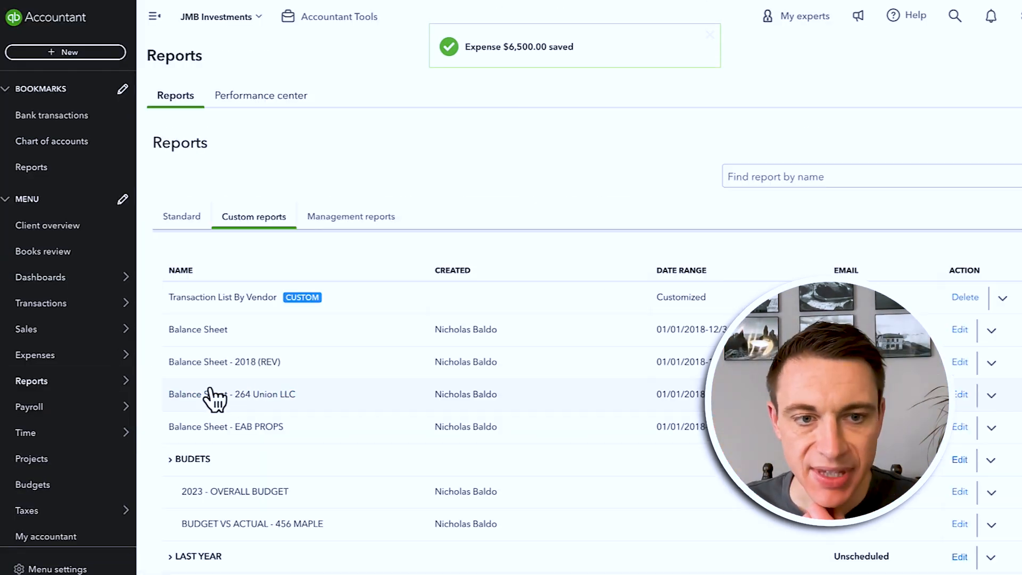
click(259, 361)
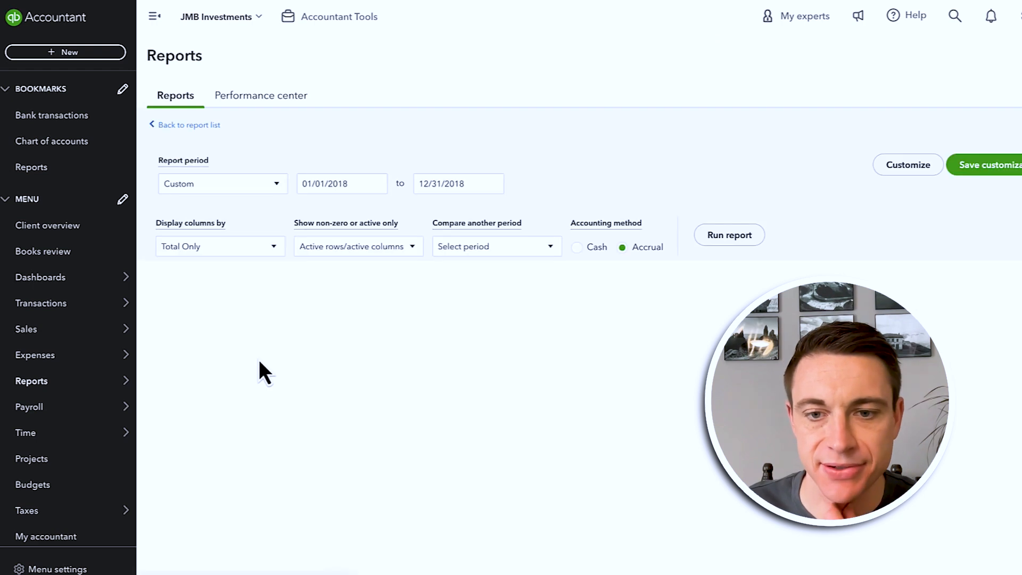
scroll(259, 359, down, 10)
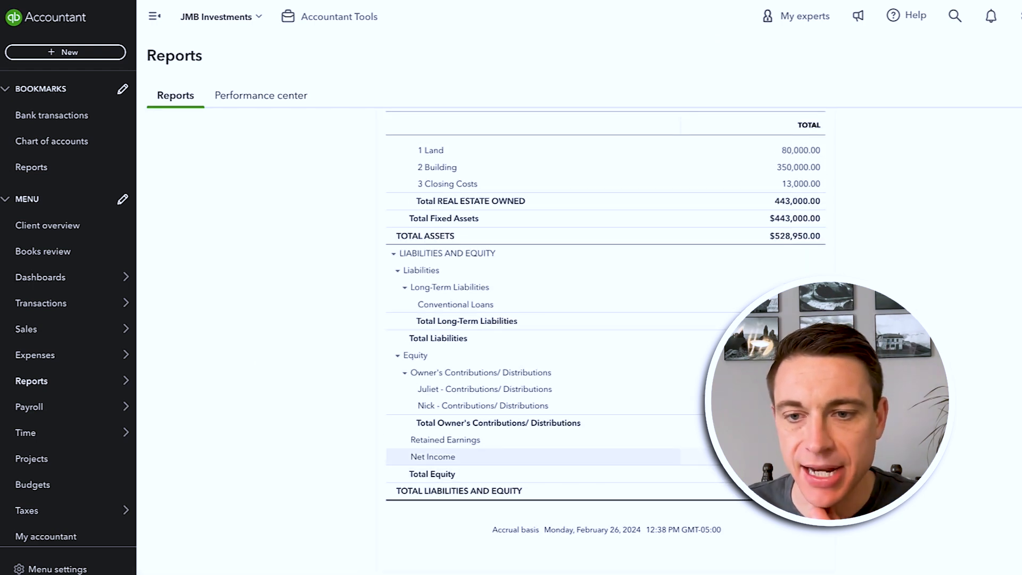
scroll(804, 466, up, 3)
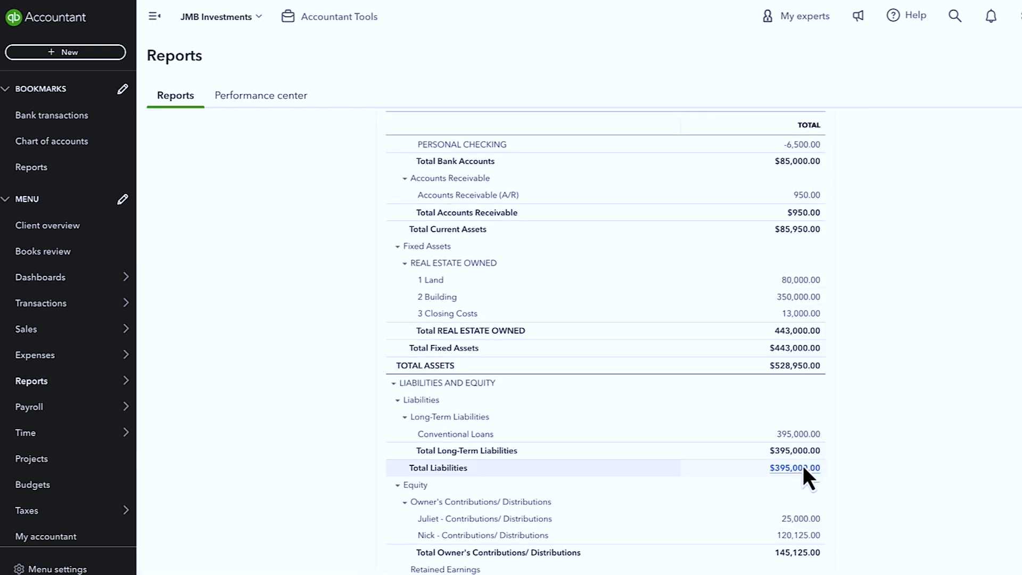
scroll(803, 466, up, 3)
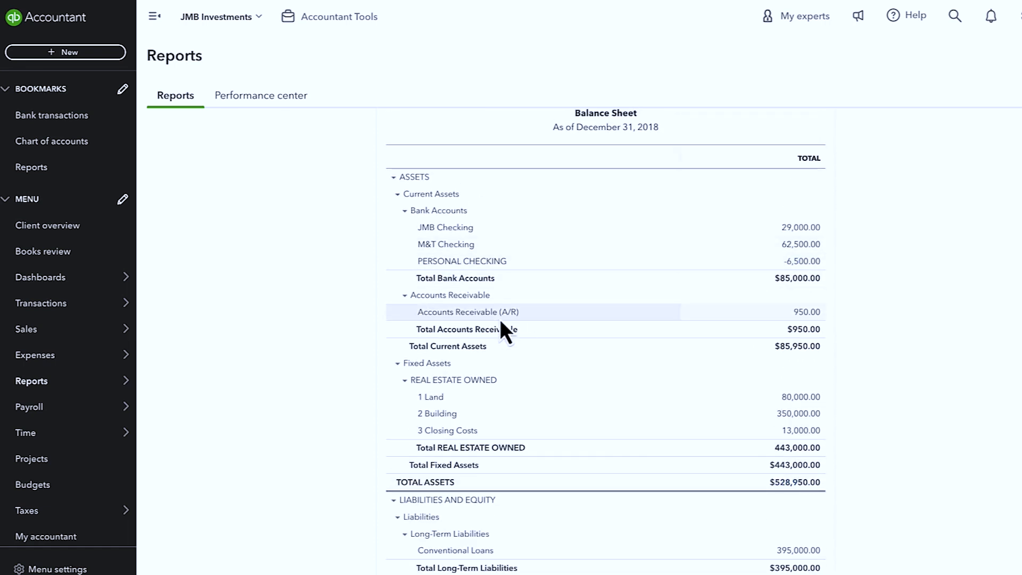
Start a new journal entry dated 12/31/2018
click(66, 53)
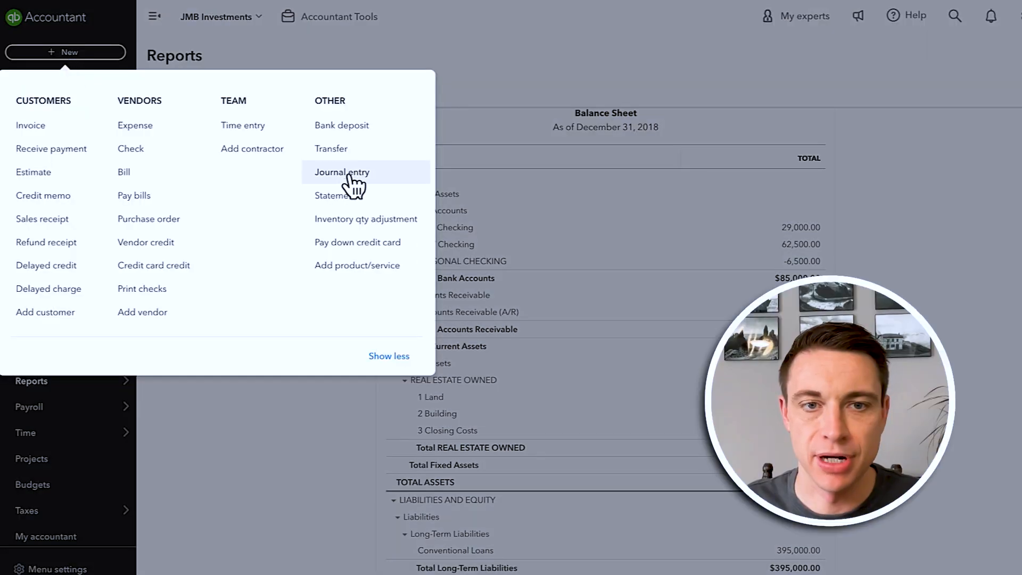
click(349, 173)
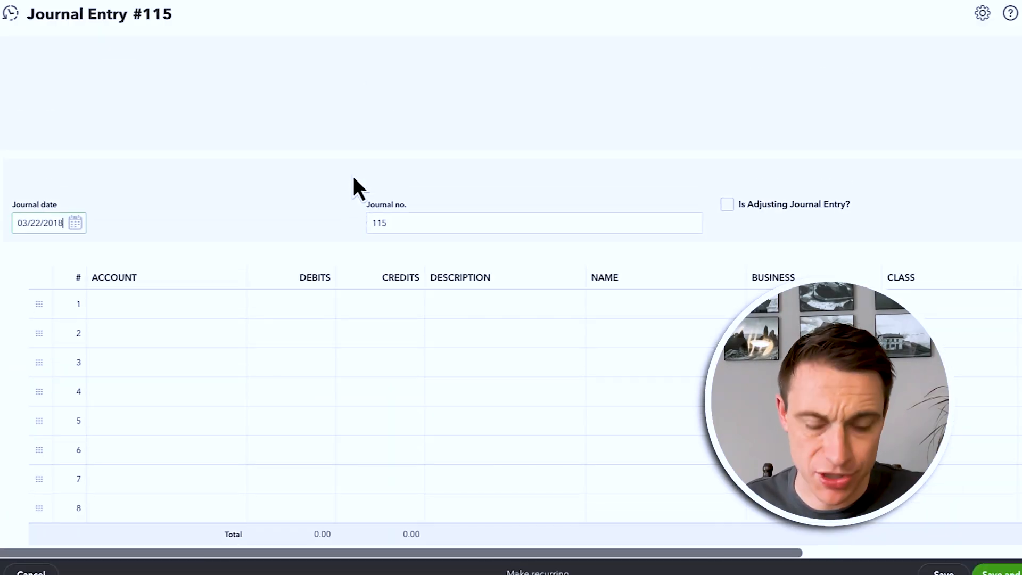
text(3)
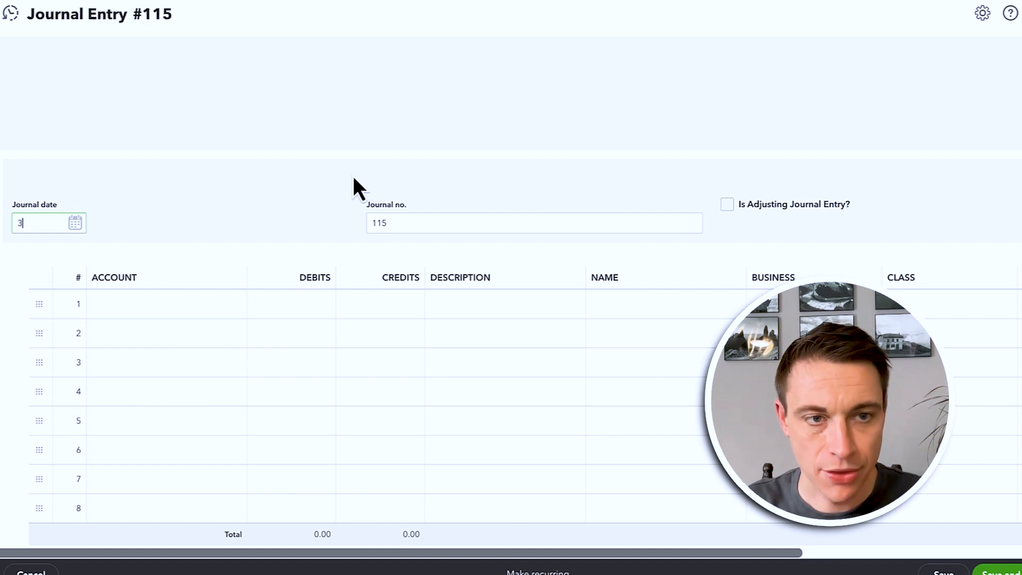
text(/31/2)
key(ctrl+a)
text(12/31/2018)
key(Tab)
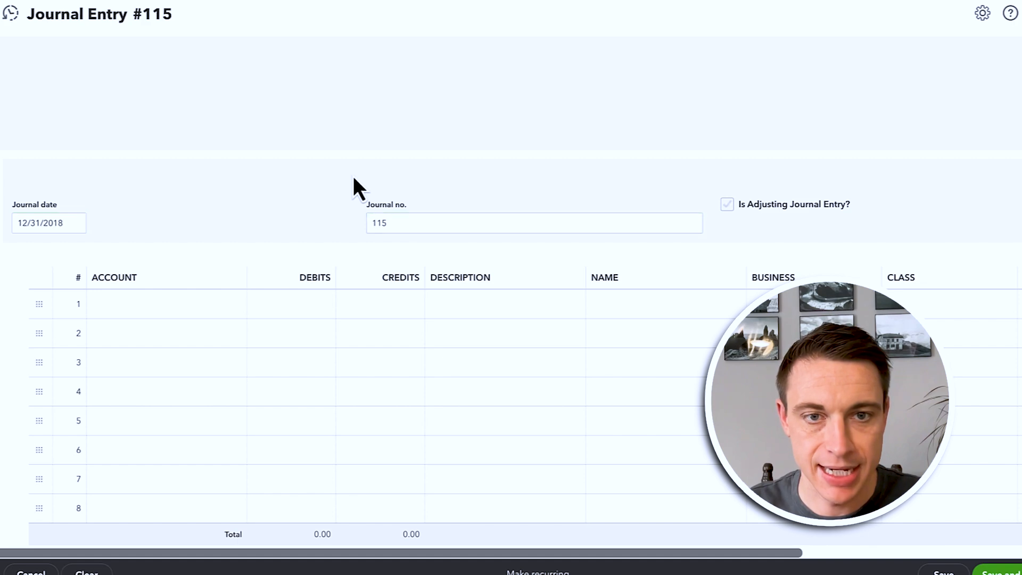
Fill the journal entry's first line with a 6,500.00 debit to PERSONAL CHECKING
text(persona)
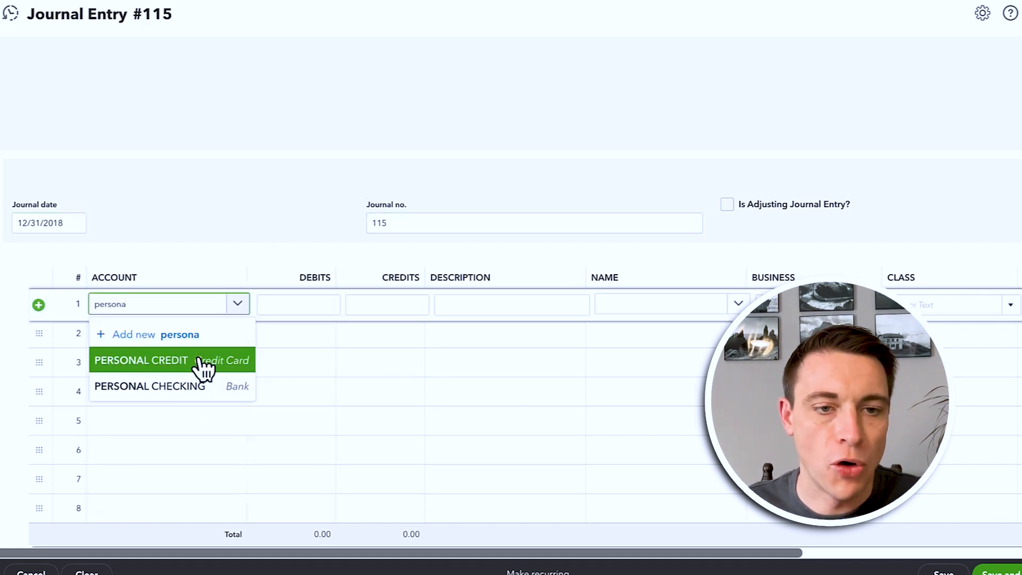
click(200, 392)
key(Tab)
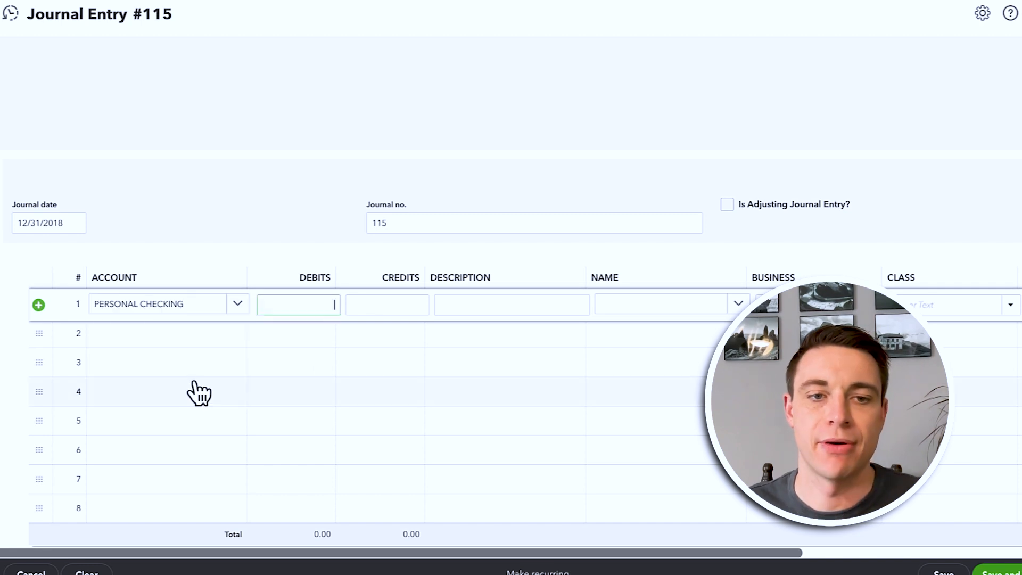
text(65)
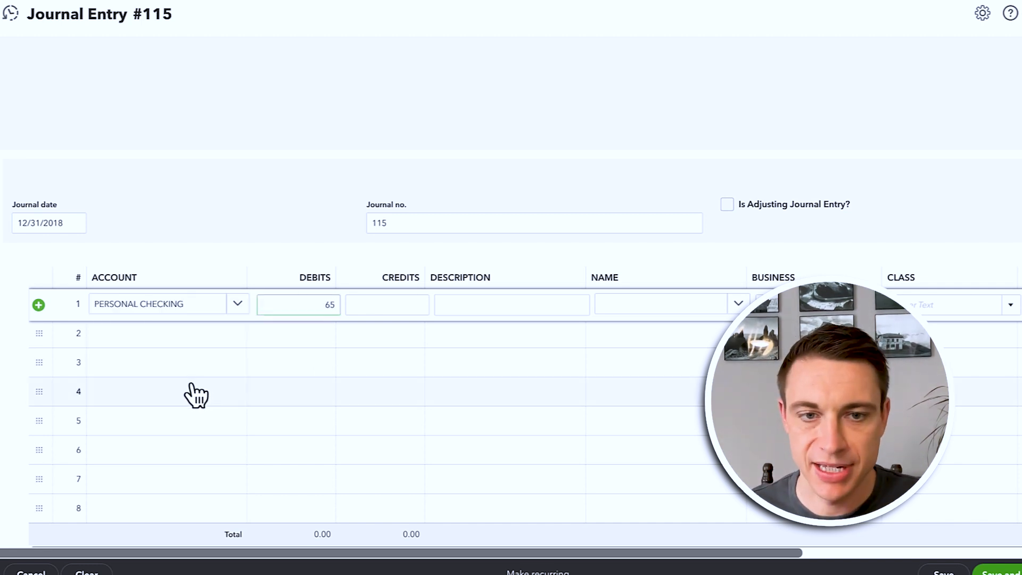
Set the PERSONAL CHECKING debit line to business JMB Investments and class General
key(Tab)
key(Tab)
key(Tab)
key(Tab)
text(jmb)
key(Tab)
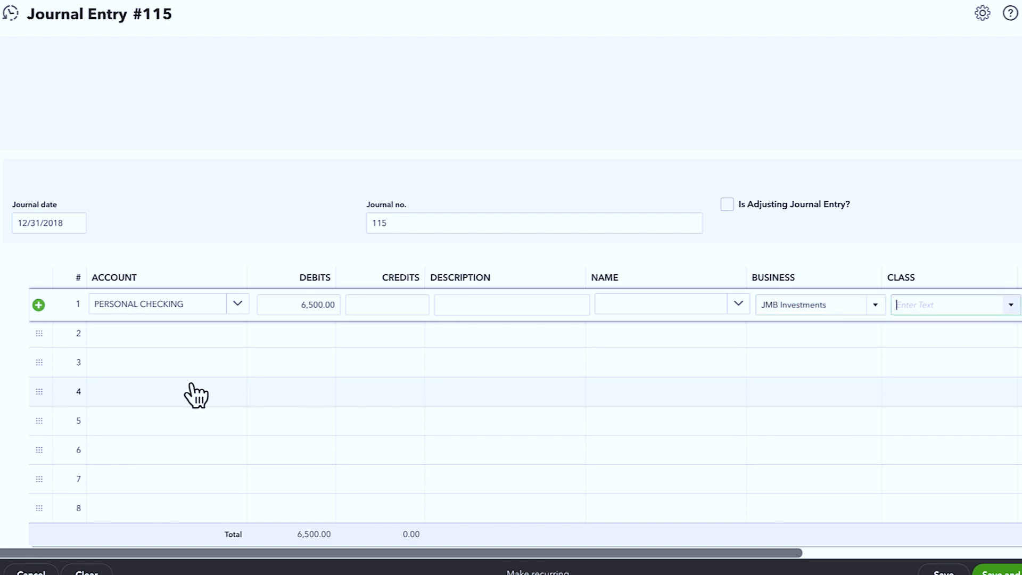
text(ge)
key(Tab)
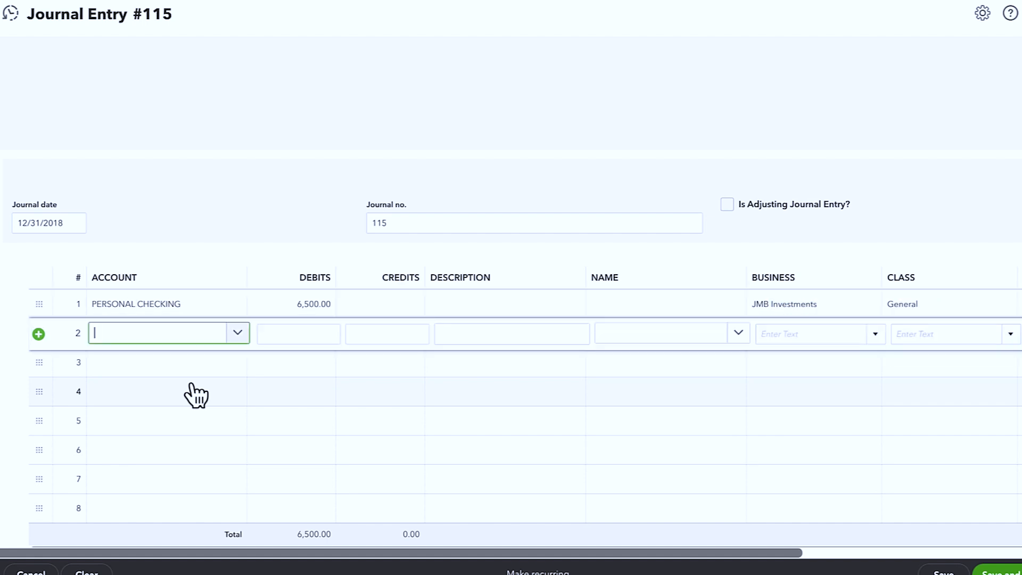
Credit 6,500.00 to the paying owner's Contributions/ Distributions account with business JMB Investments and class General, and save the entry
text(owners)
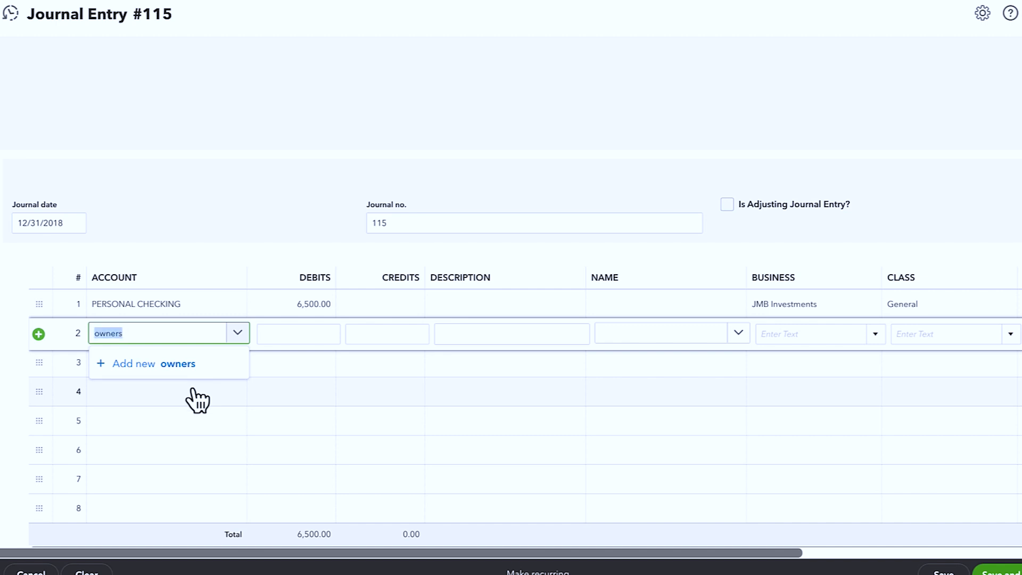
text(nick)
click(192, 431)
click(951, 333)
click(924, 381)
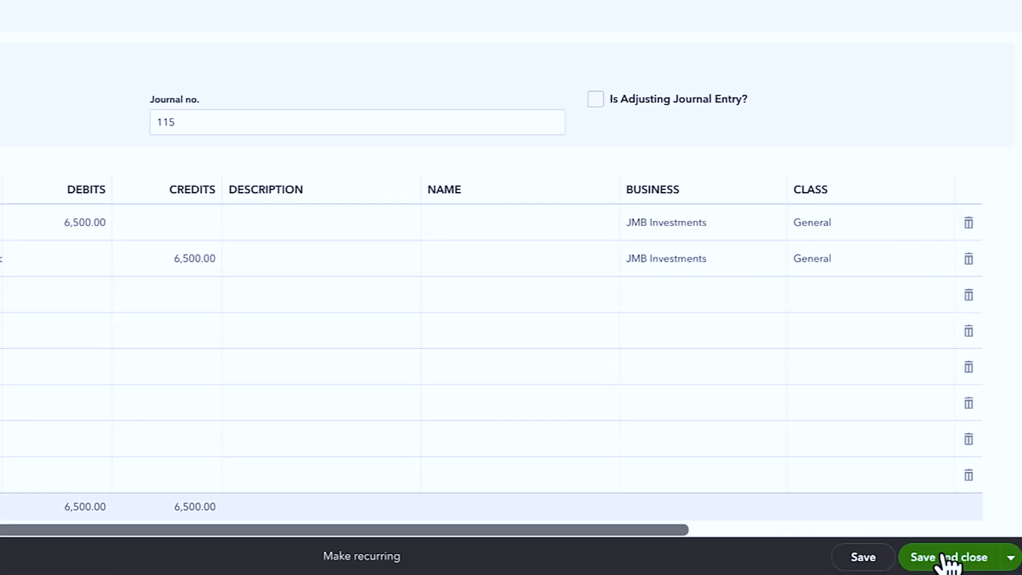
click(945, 557)
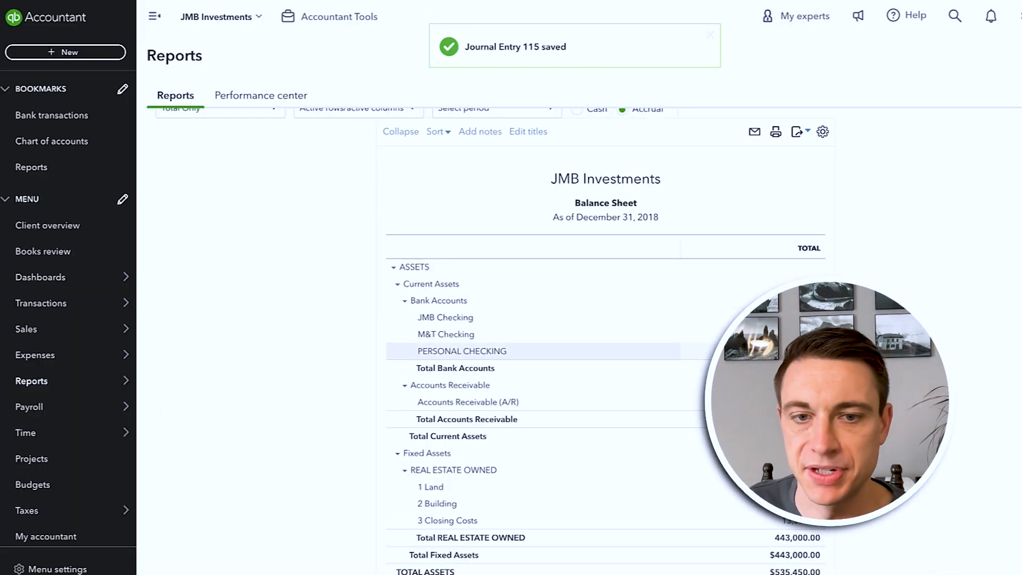
Examine the balance sheet's equity section and open the transaction report for the paying owner's Contributions/ Distributions account
scroll(532, 389, down, 6)
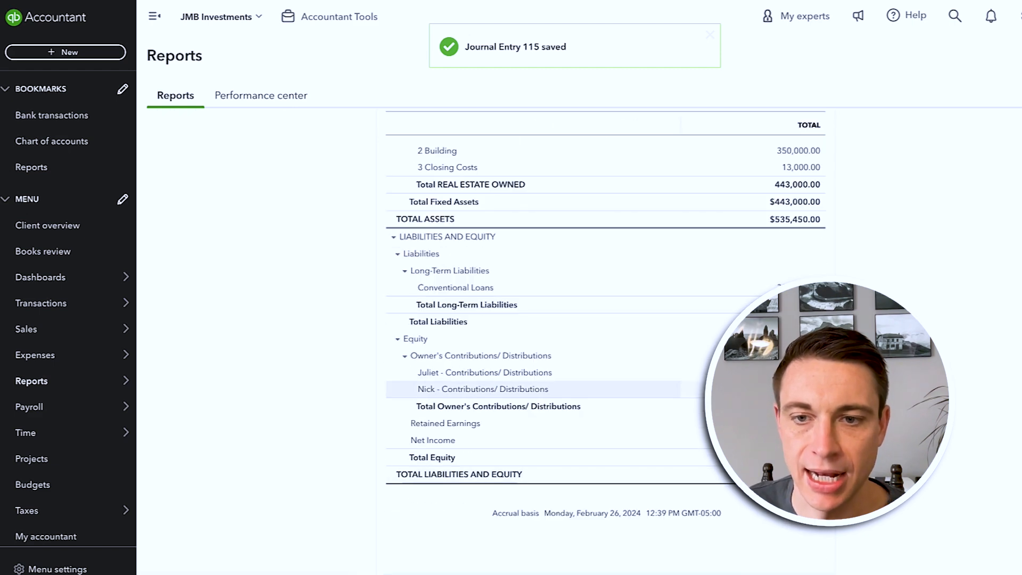
click(801, 389)
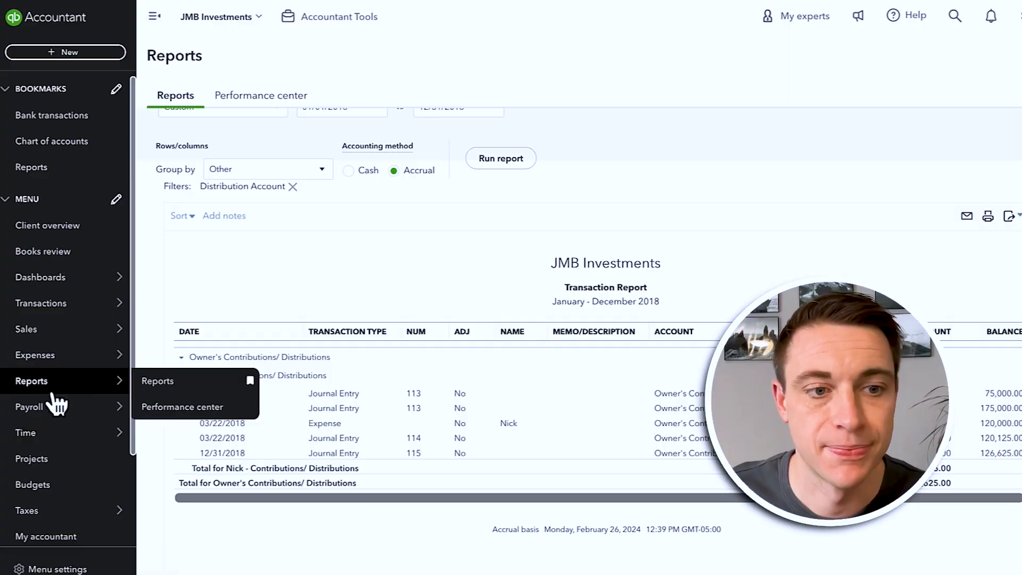
Open the customer list and look through the properties and tenants nested under each business
mouse_move(70, 334)
click(195, 380)
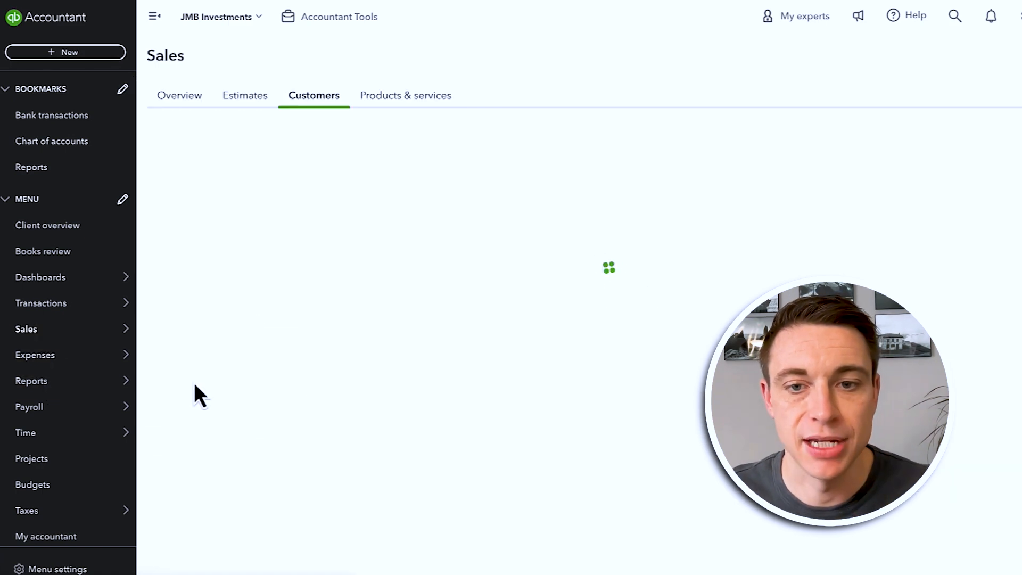
scroll(264, 443, down, 5)
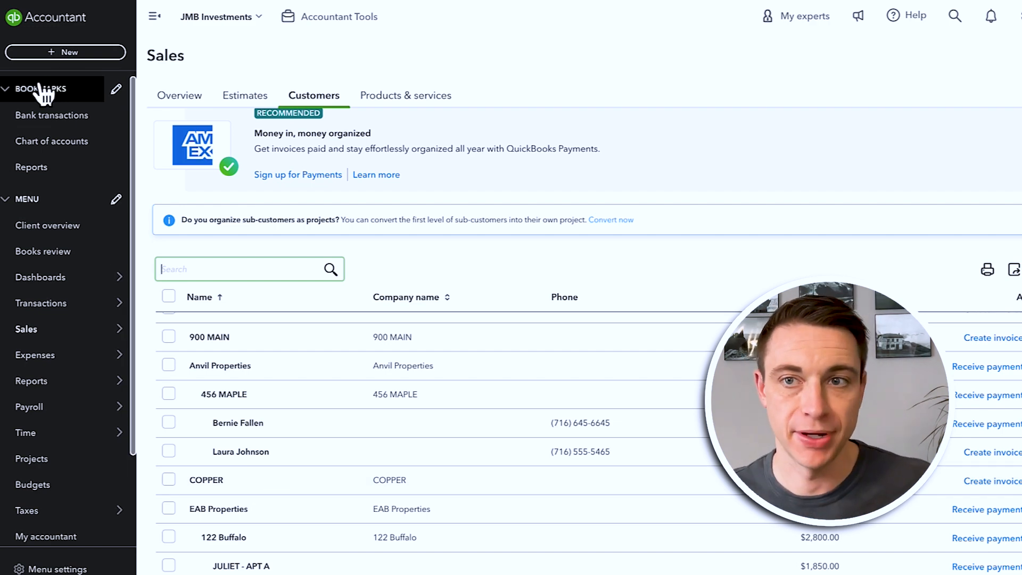
Enable a 15% default markup and tracking of billable expenses as income in a single account in the company's expense settings, and save
click(1021, 16)
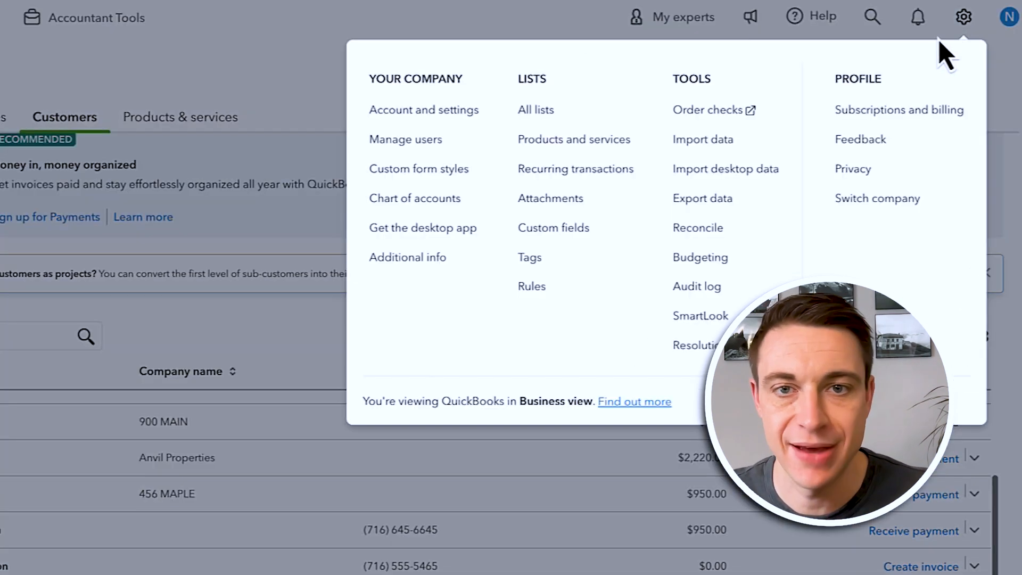
click(426, 113)
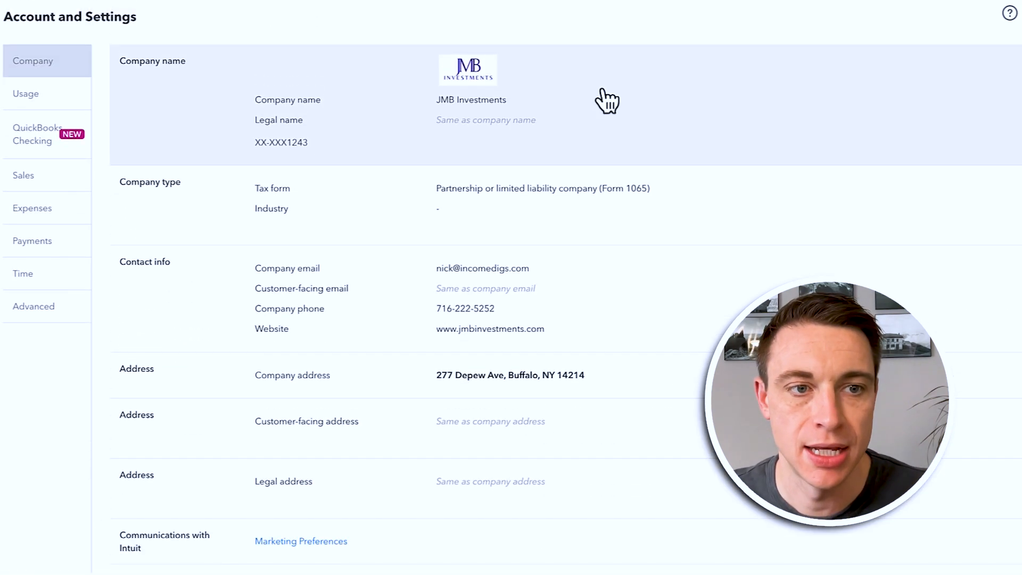
click(46, 209)
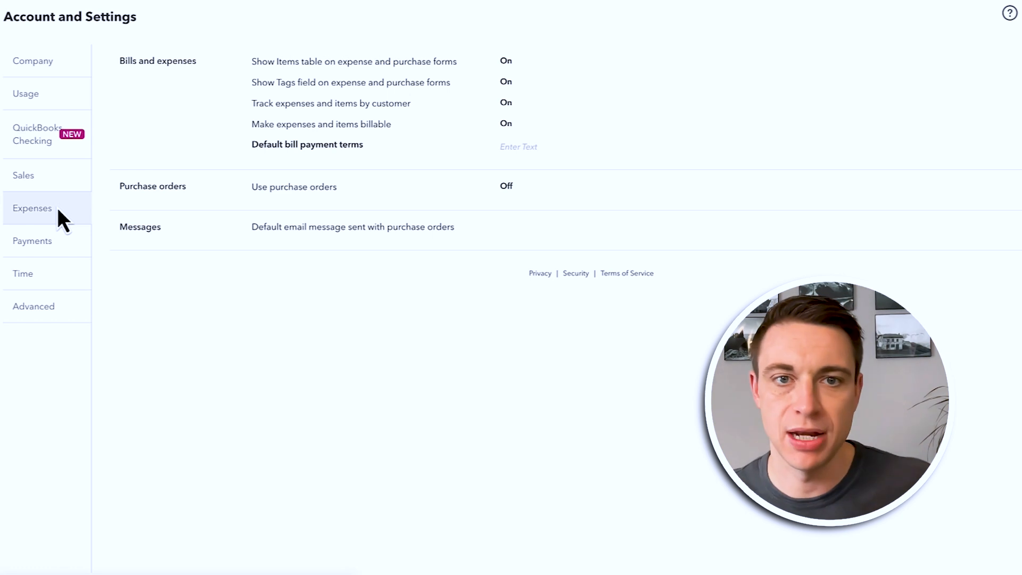
click(571, 86)
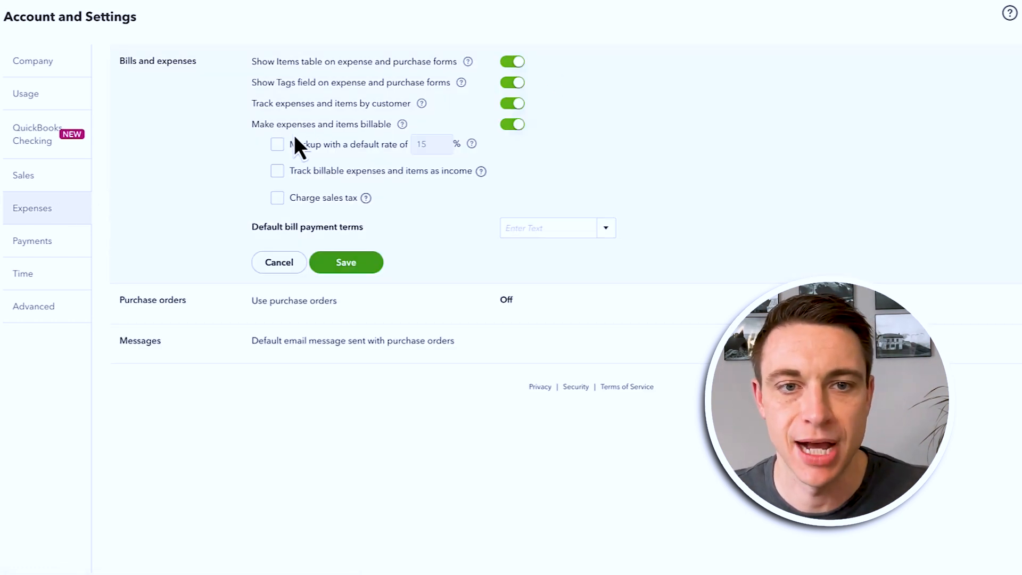
click(277, 171)
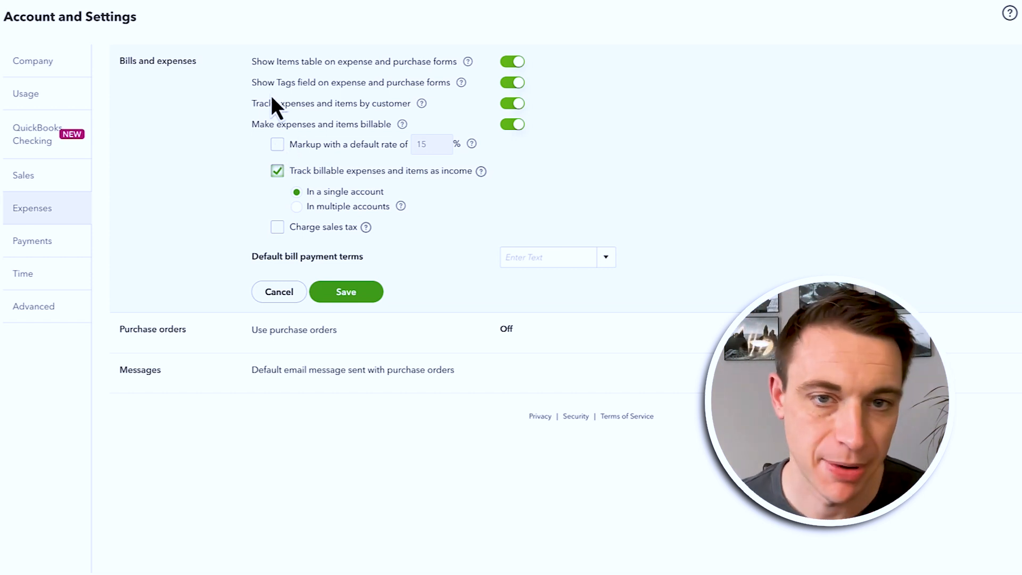
click(279, 146)
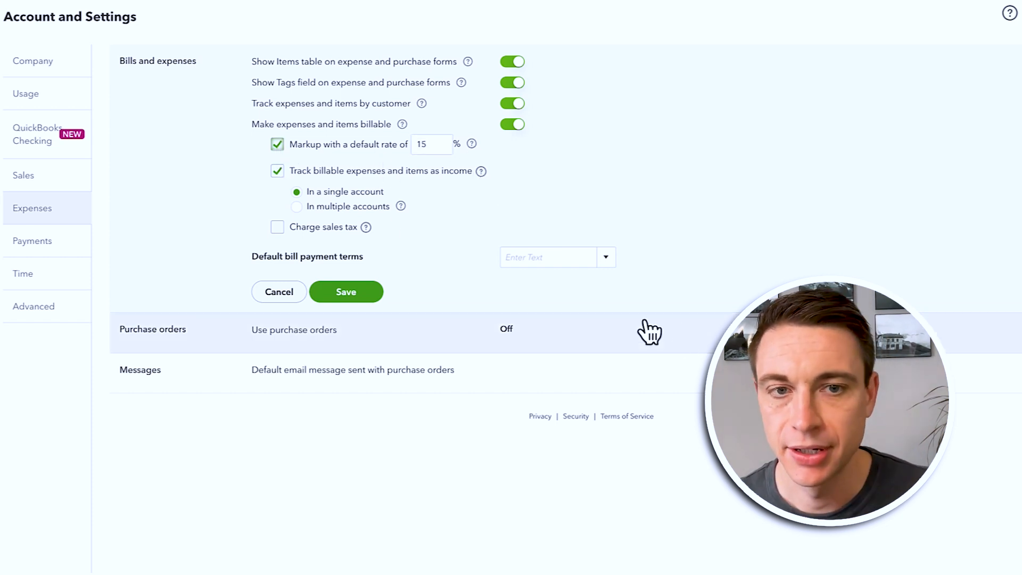
click(349, 292)
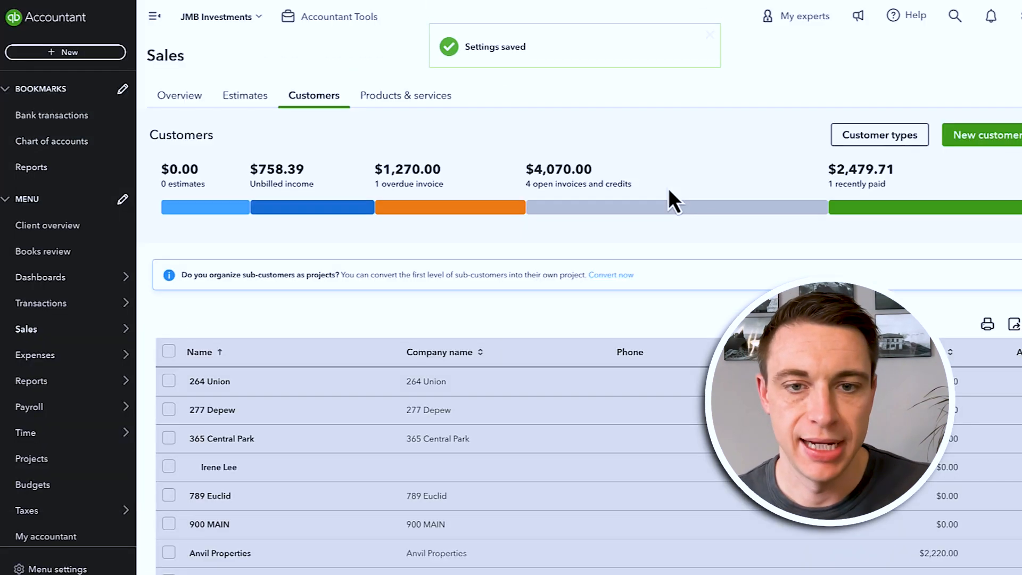
Start a new expense with Lowes as the payee and JMB Checking as the payment account
click(107, 53)
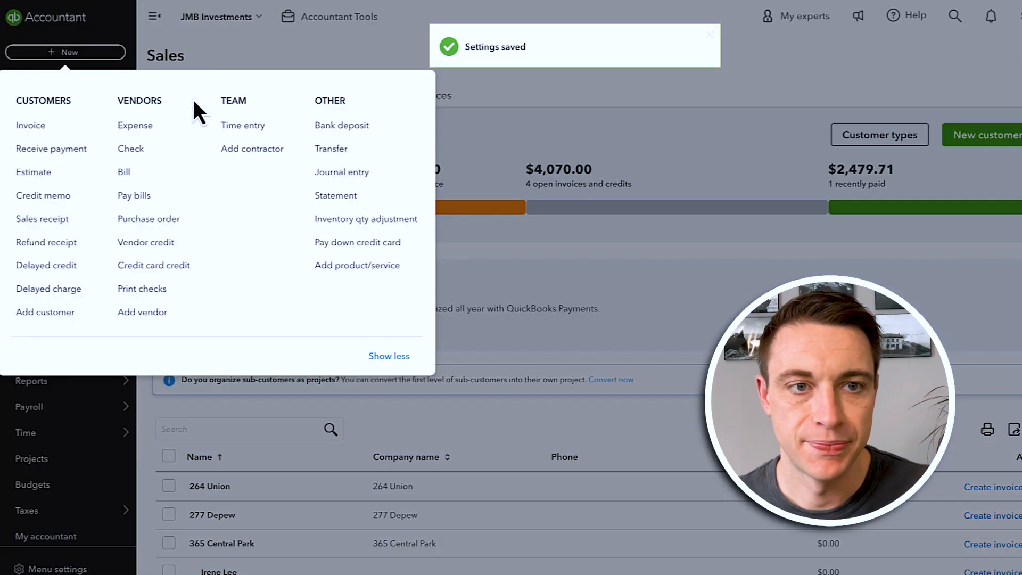
click(182, 125)
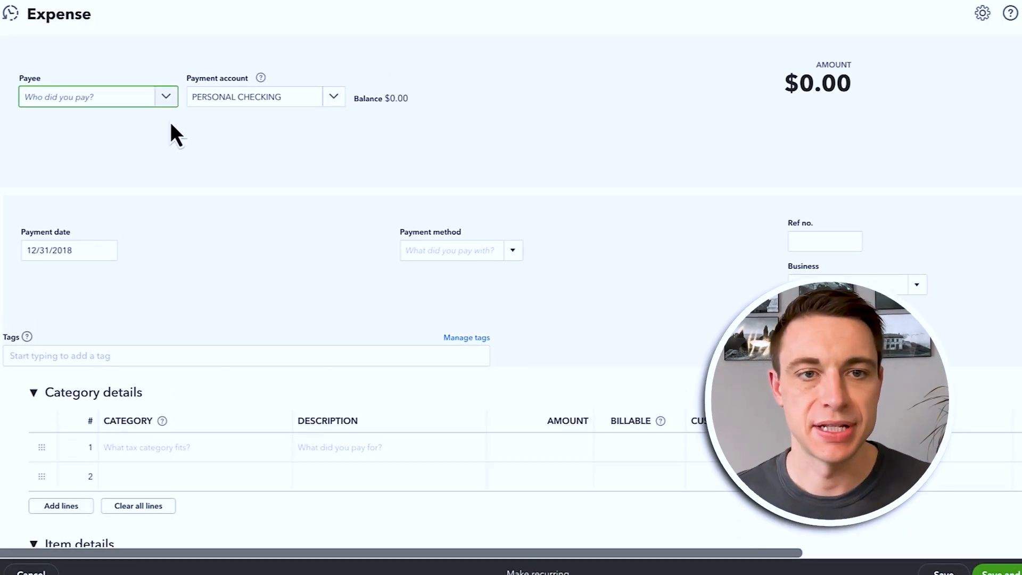
click(333, 104)
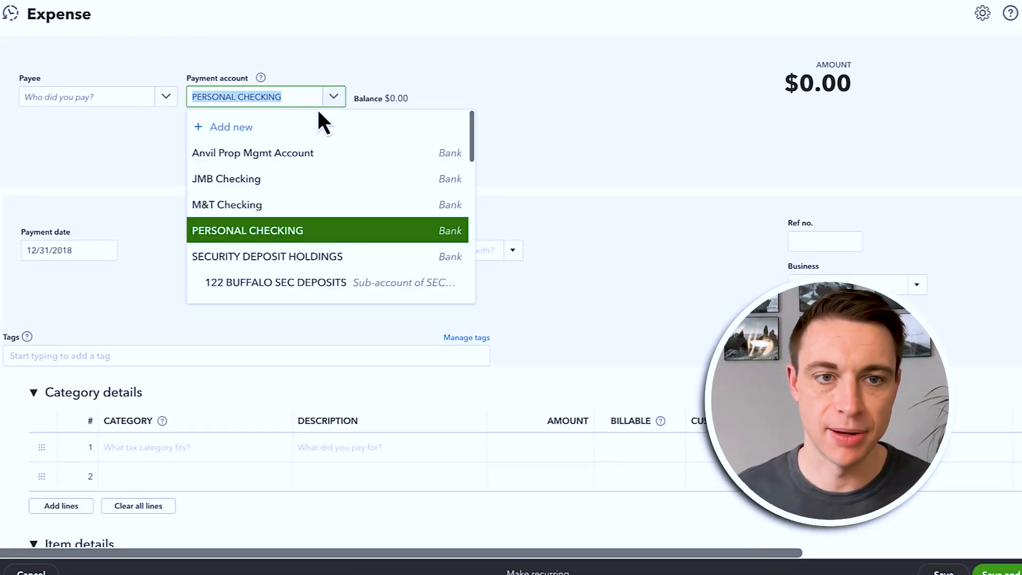
click(296, 186)
click(128, 104)
text(lowes)
click(115, 155)
Date the expense 02/07/2018 and assign its first line to the 10 Repairs & Maintenance category
scroll(115, 158, down, 3)
click(109, 93)
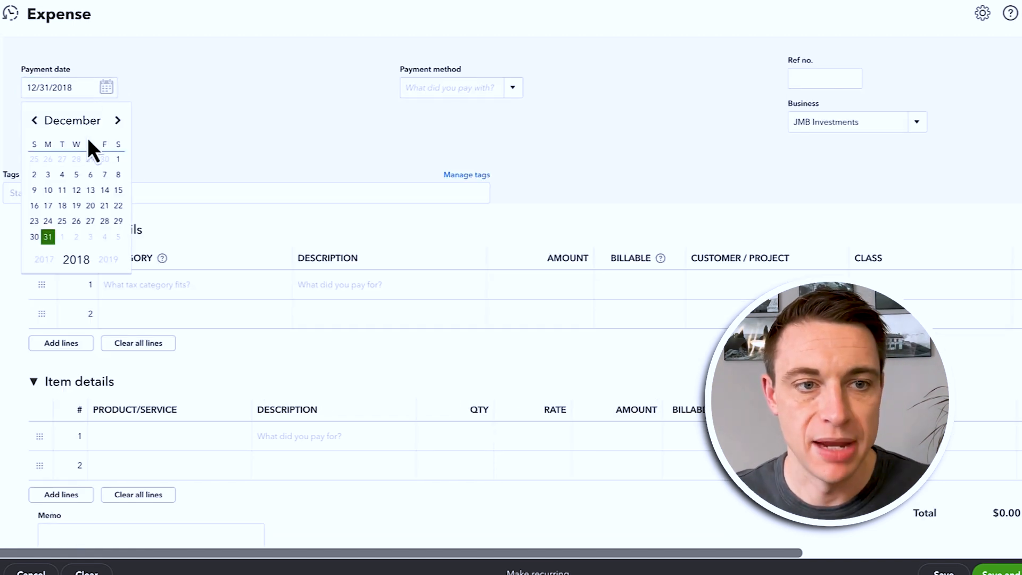
click(36, 125)
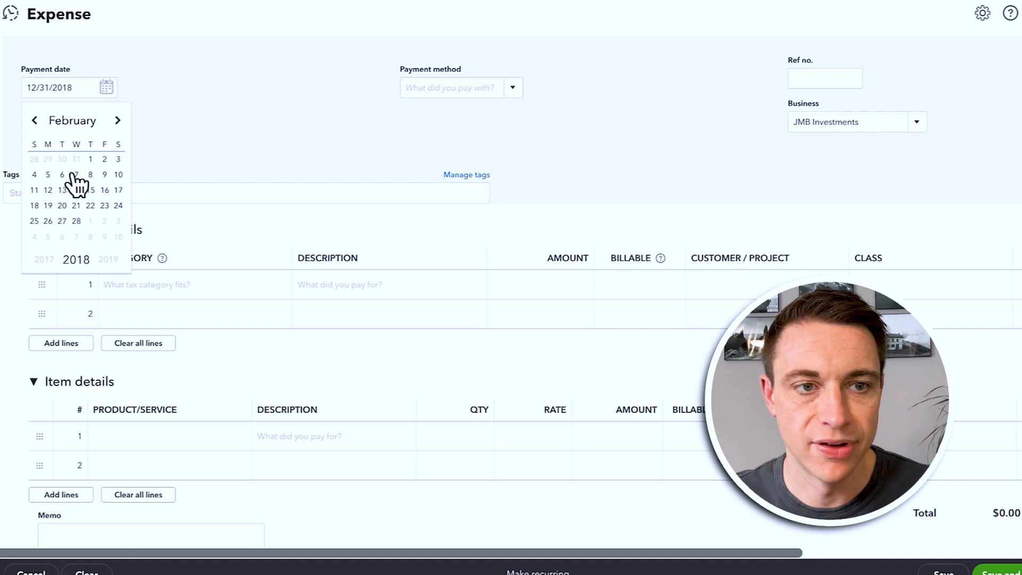
click(75, 174)
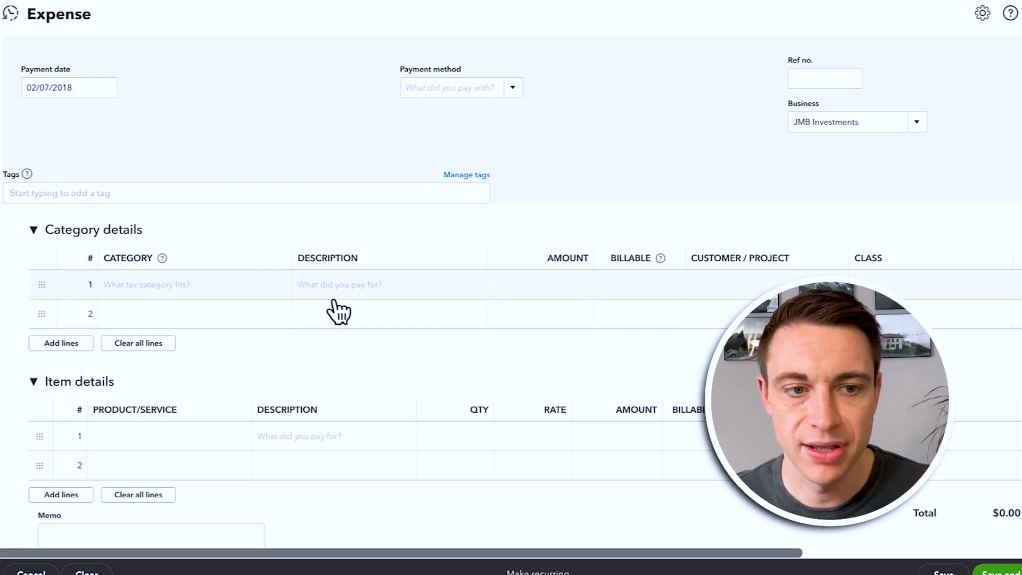
click(144, 291)
text(repairs)
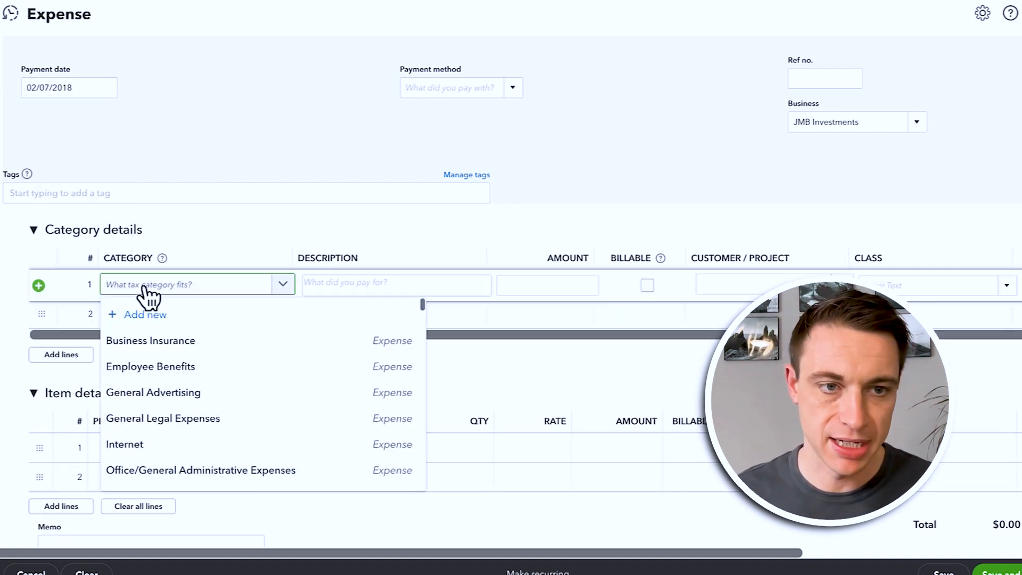
click(141, 344)
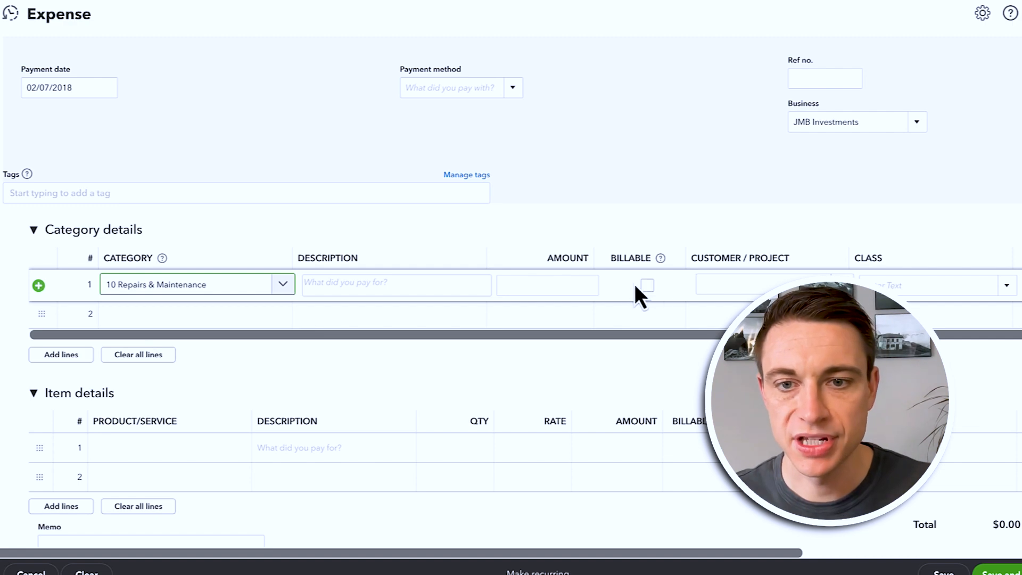
Set the repairs line's amount to 250.00 and mark it as billable
scroll(565, 307, up, 1)
click(568, 347)
text(125)
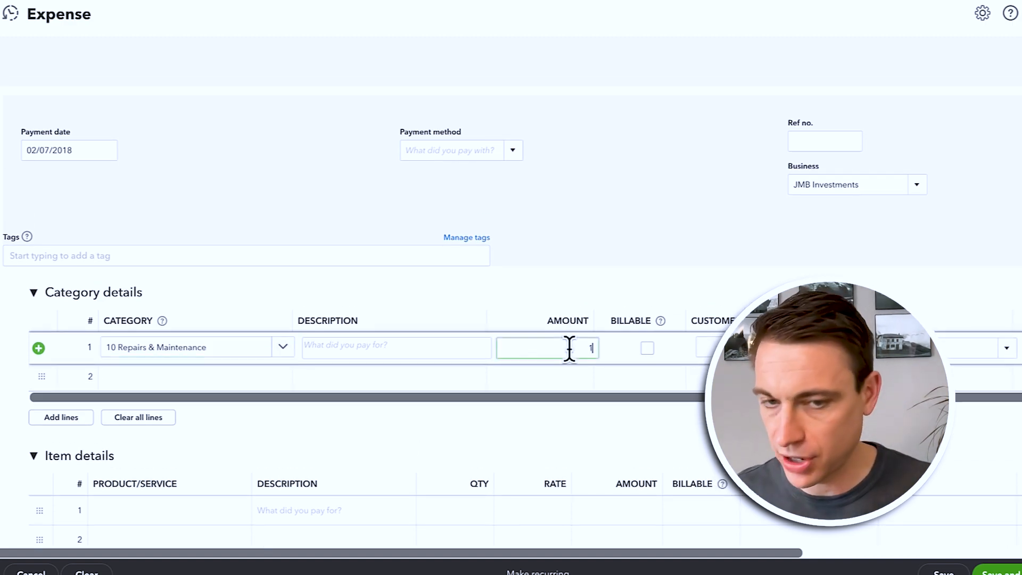
double_click(570, 349)
text(250)
key(Tab)
click(648, 349)
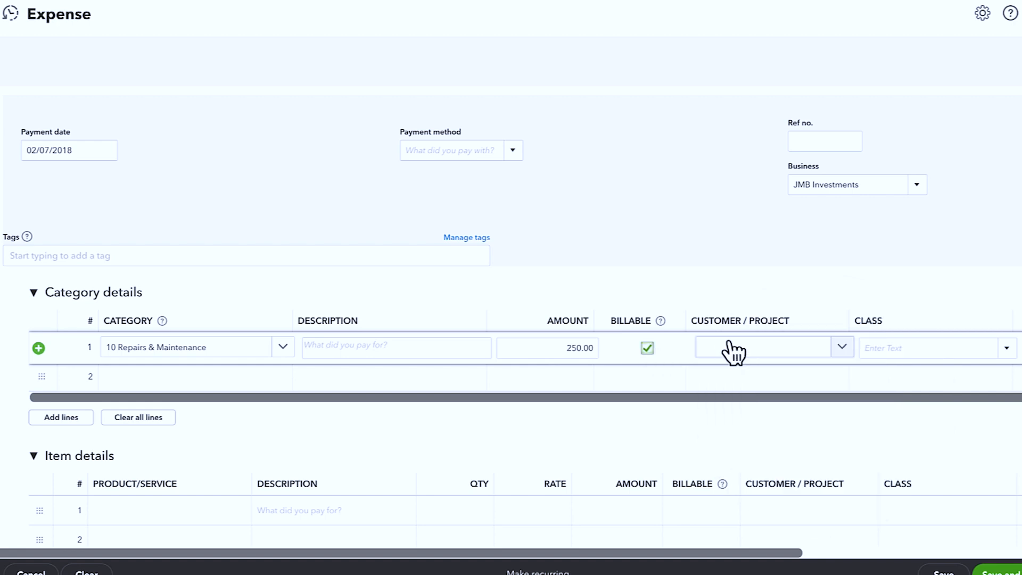
click(730, 349)
scroll(816, 447, down, 10)
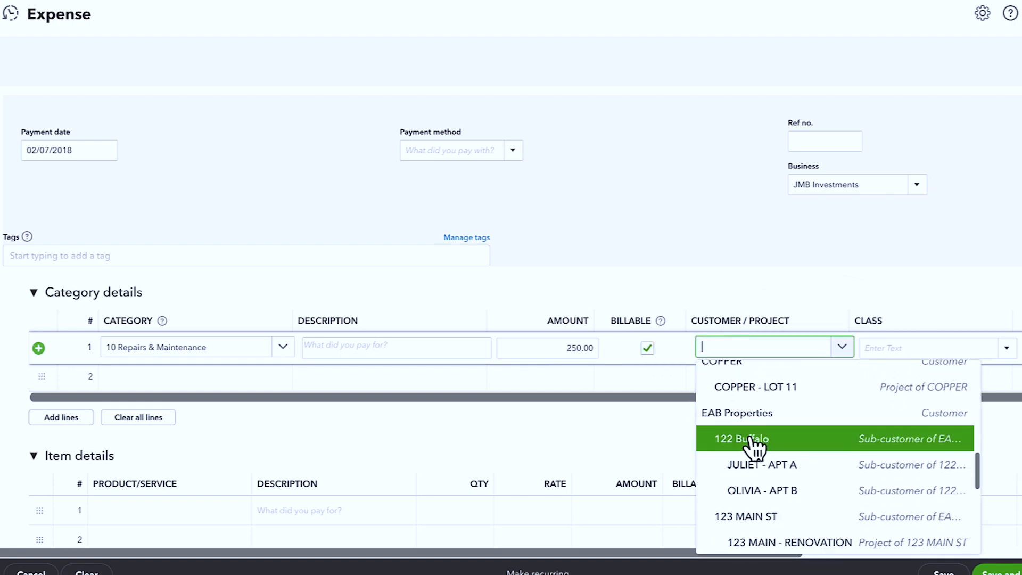
click(766, 491)
click(919, 347)
text(1)
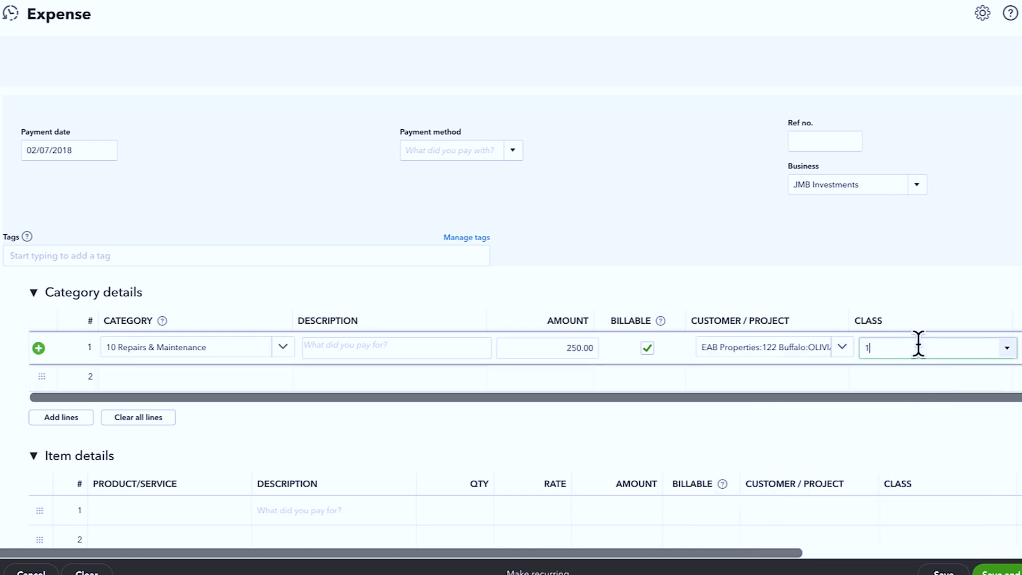
text(22)
click(895, 394)
click(656, 238)
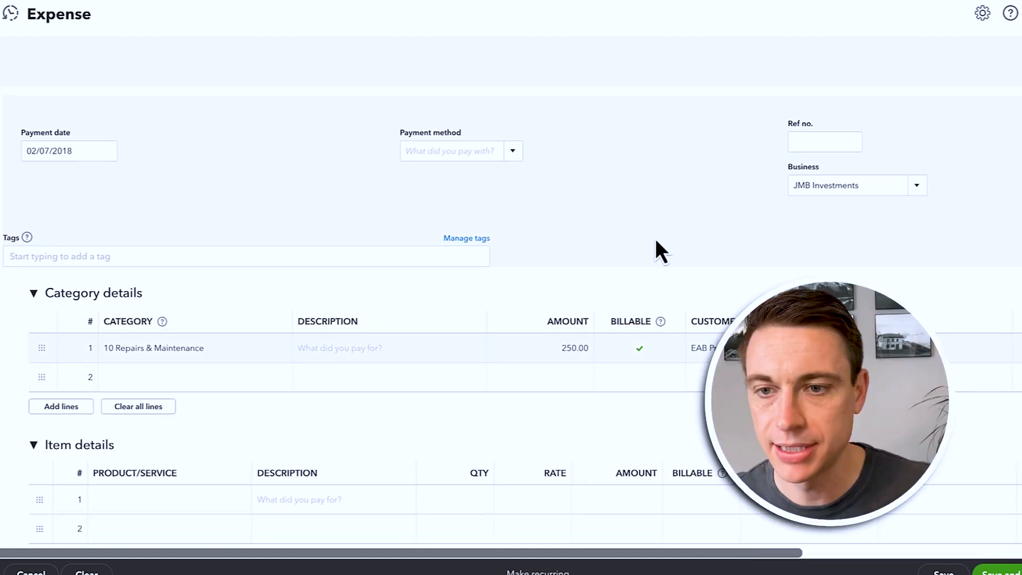
scroll(657, 238, up, 3)
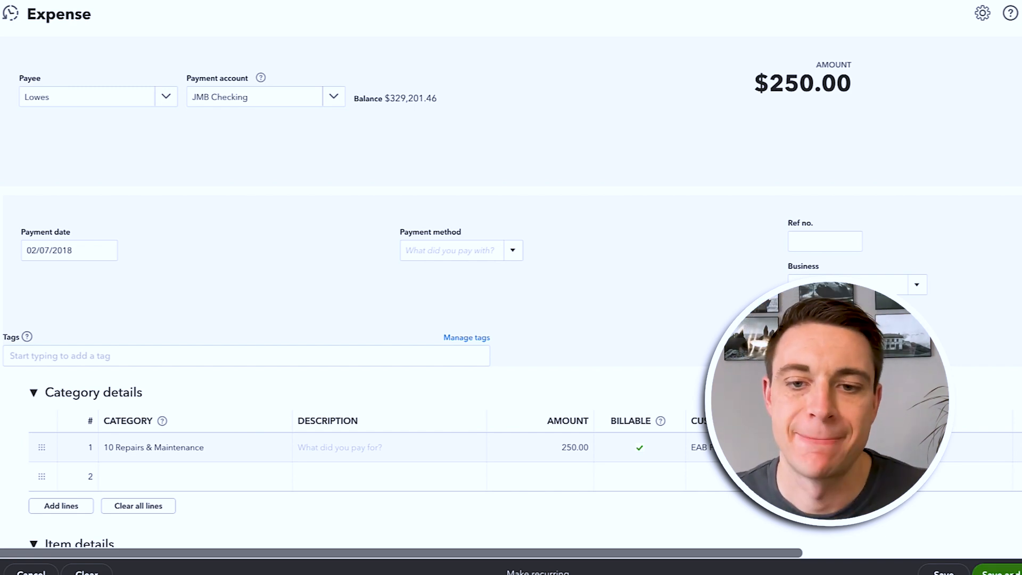
click(1001, 572)
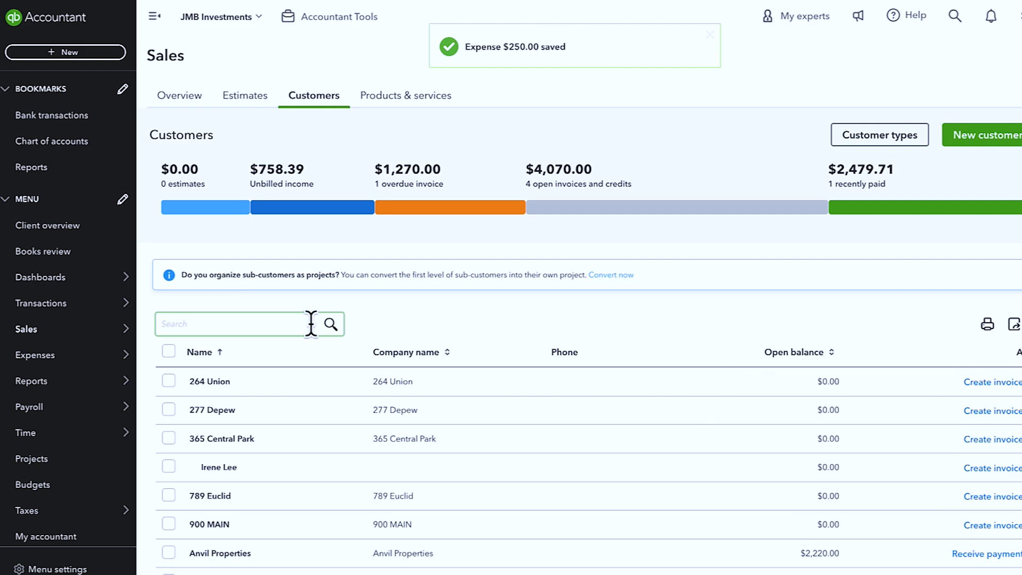
scroll(312, 327, down, 5)
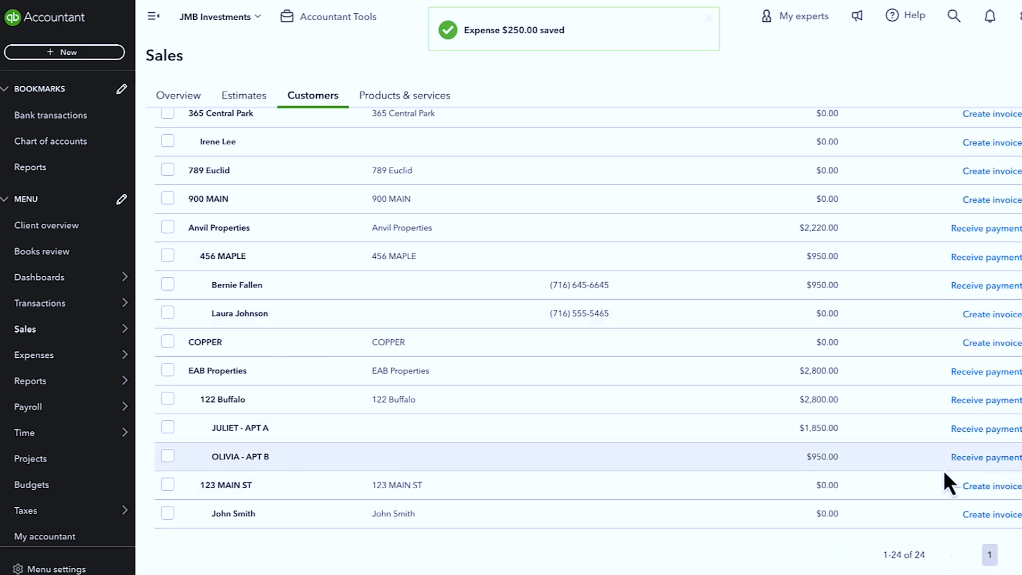
click(1005, 459)
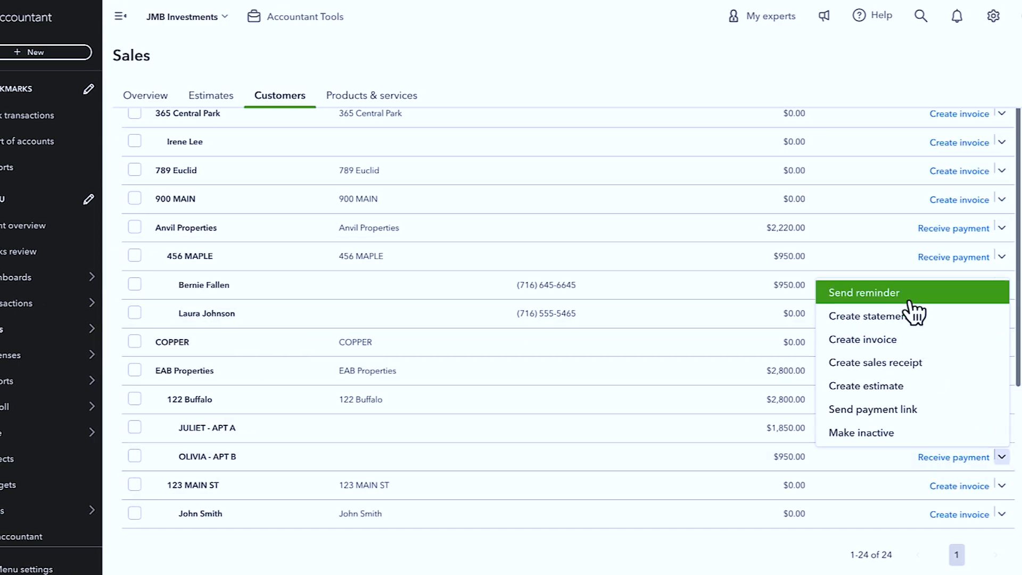
click(879, 343)
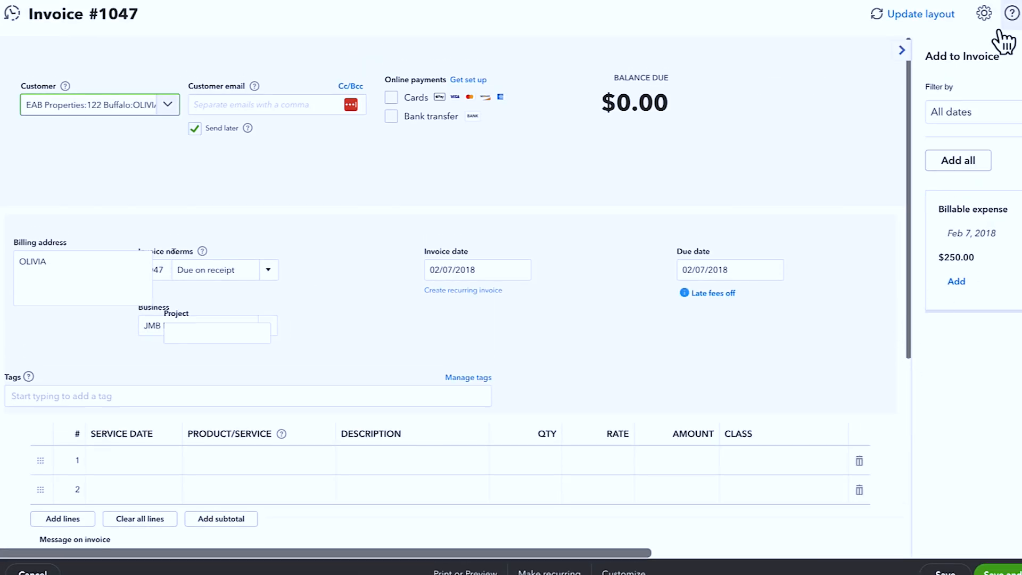
click(972, 162)
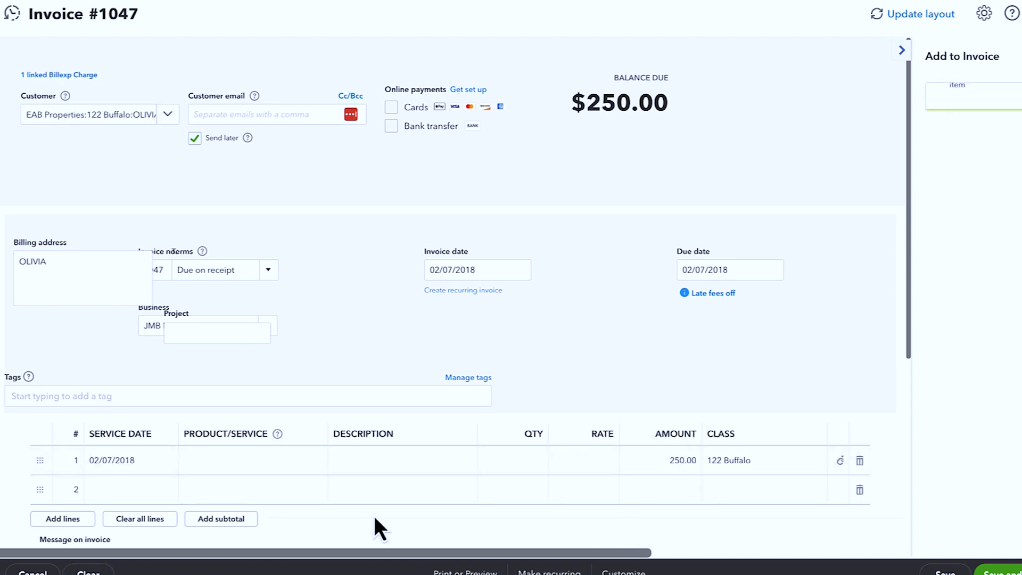
click(139, 488)
text(2/07/2024)
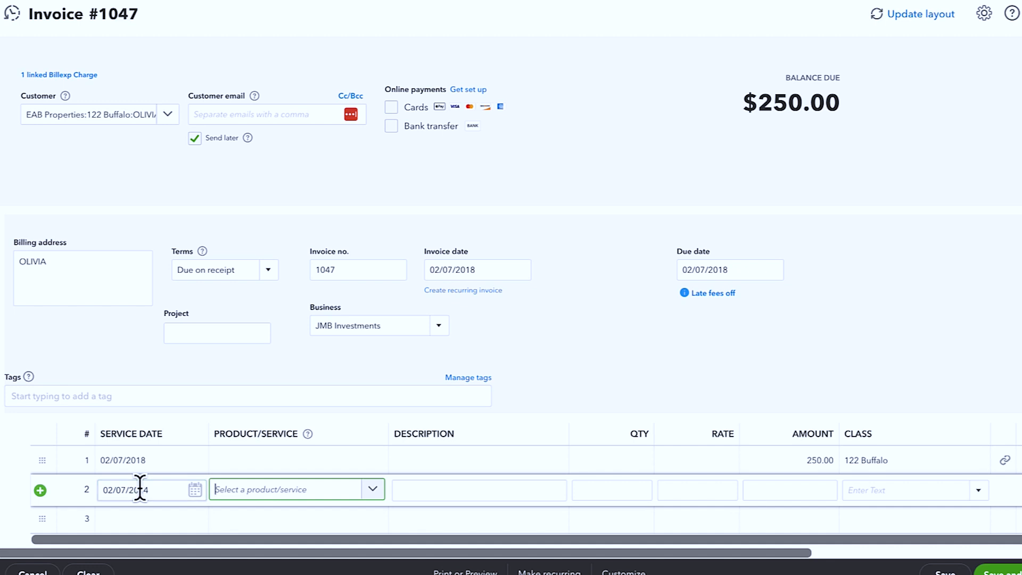
text(122)
click(325, 389)
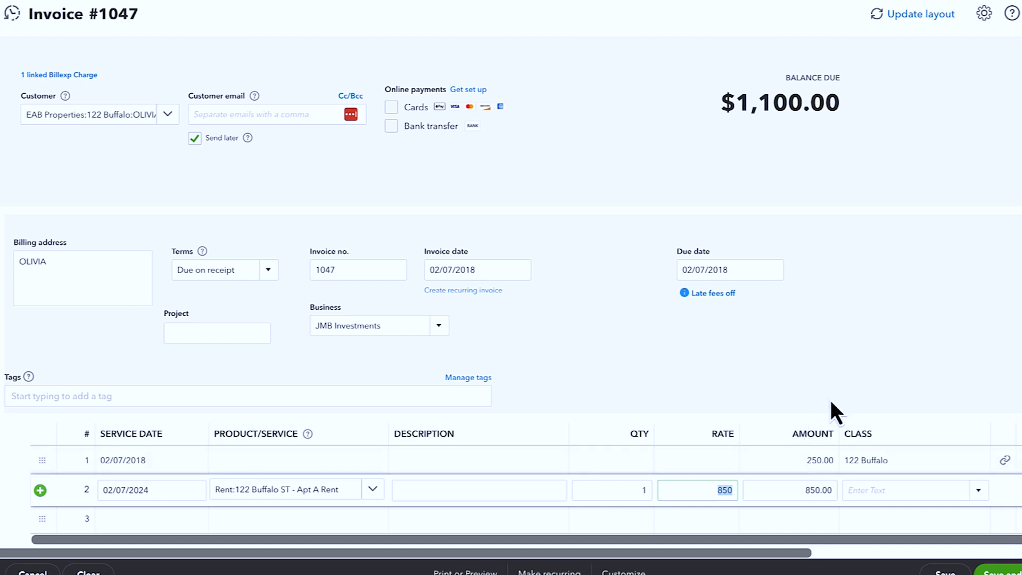
Assign the 122 Buffalo class to the rent line and save the invoice
click(869, 361)
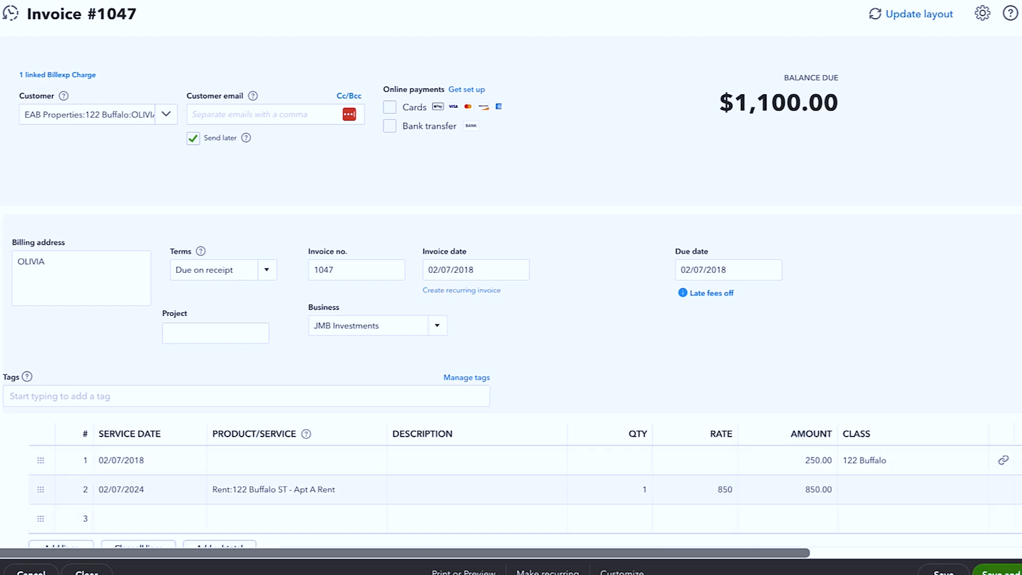
click(1000, 573)
click(413, 319)
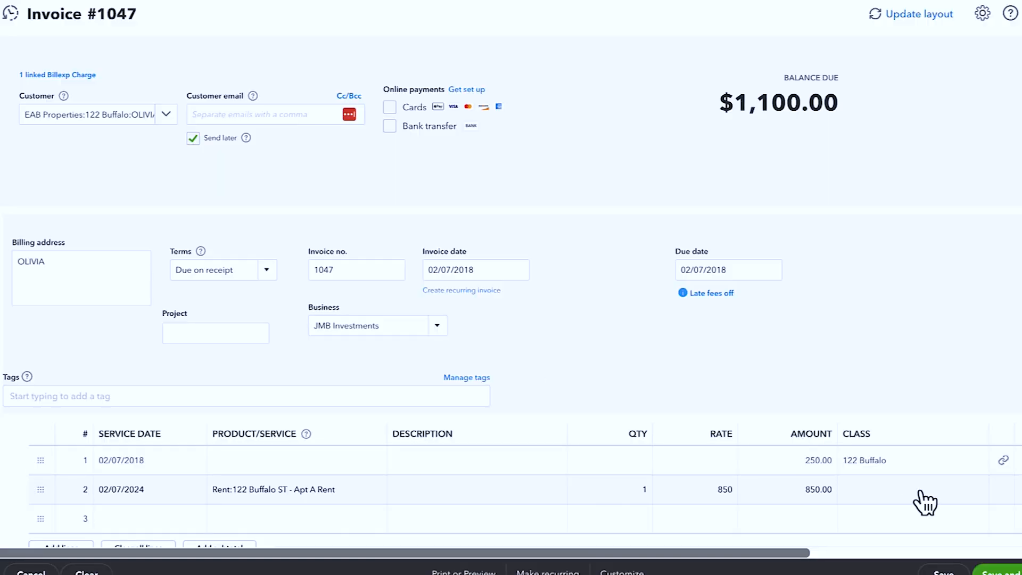
click(906, 492)
text(122)
click(895, 534)
click(912, 398)
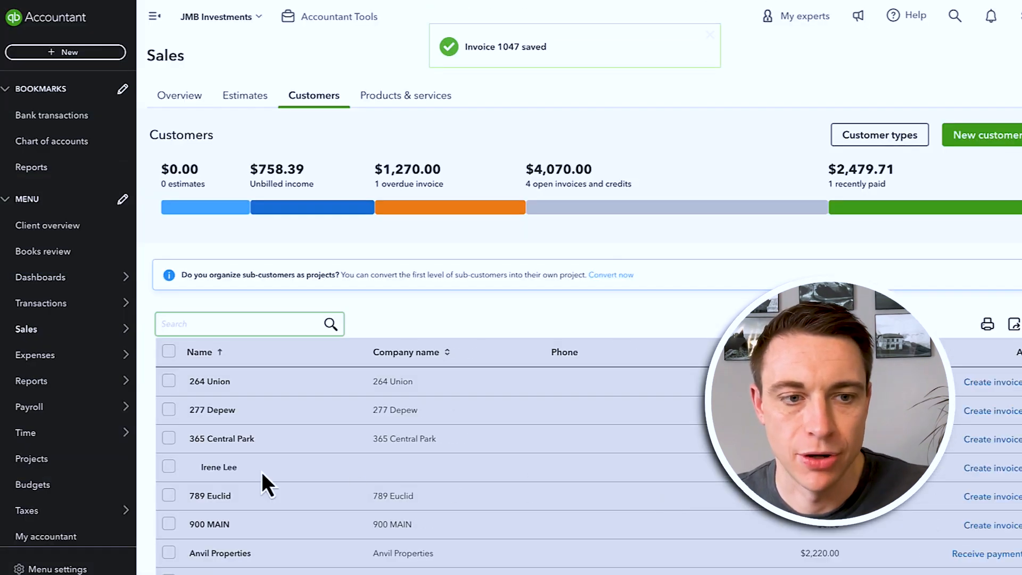
Open the balance sheet and drill into Net Income to examine billable expense income and repairs on the Profit and Loss
mouse_move(74, 388)
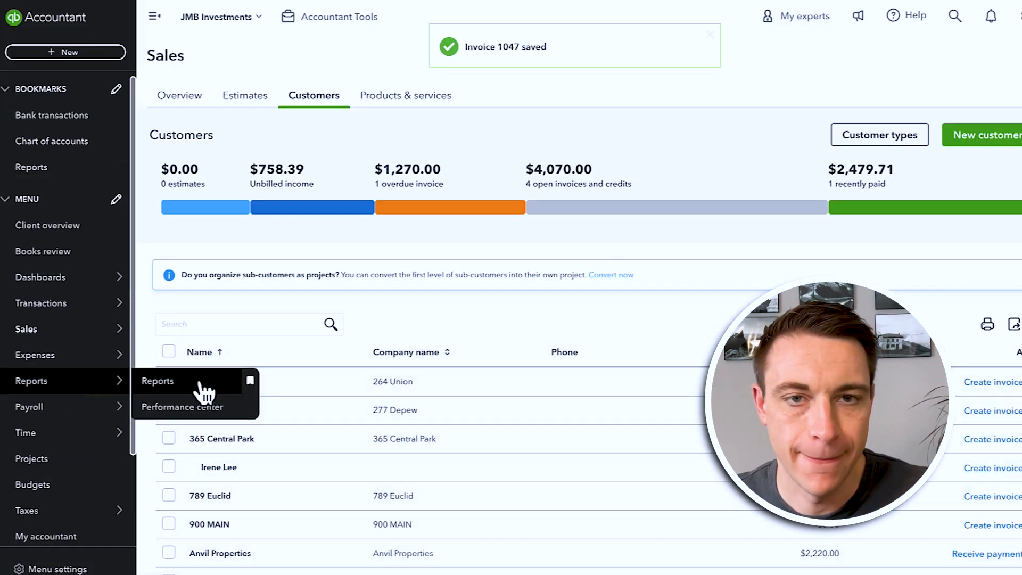
click(160, 384)
click(220, 366)
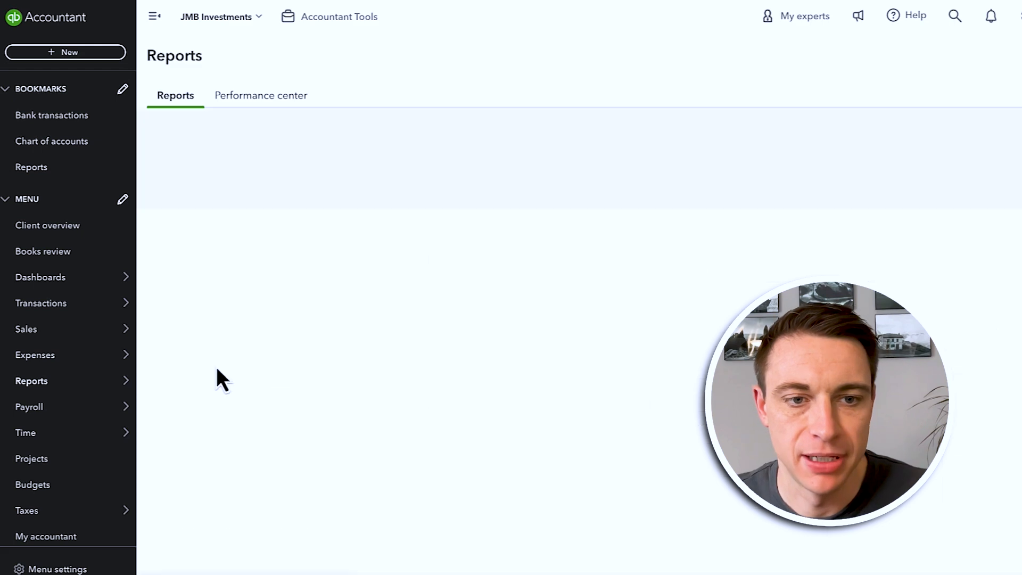
scroll(527, 420, down, 10)
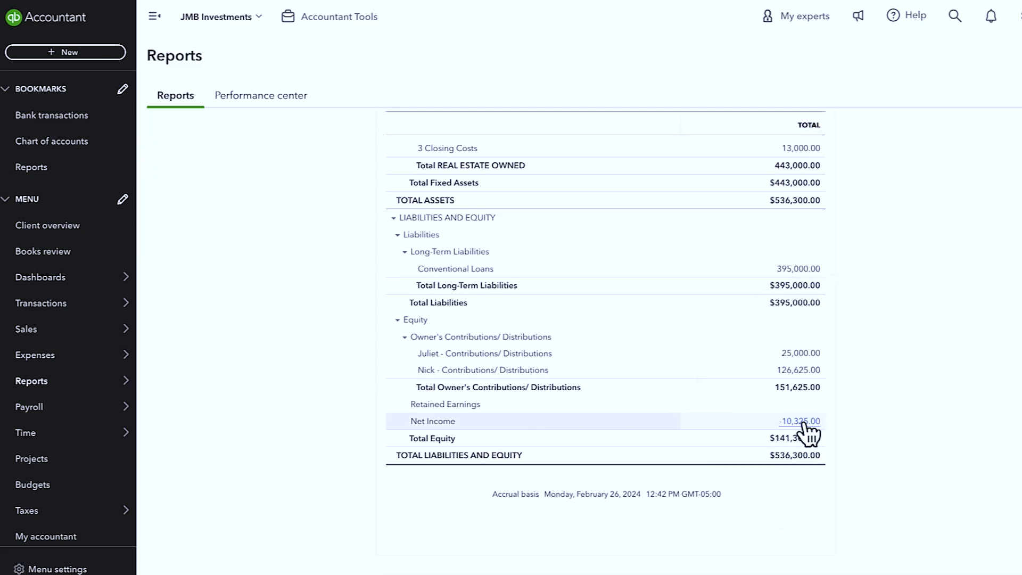
click(798, 423)
scroll(775, 426, down, 3)
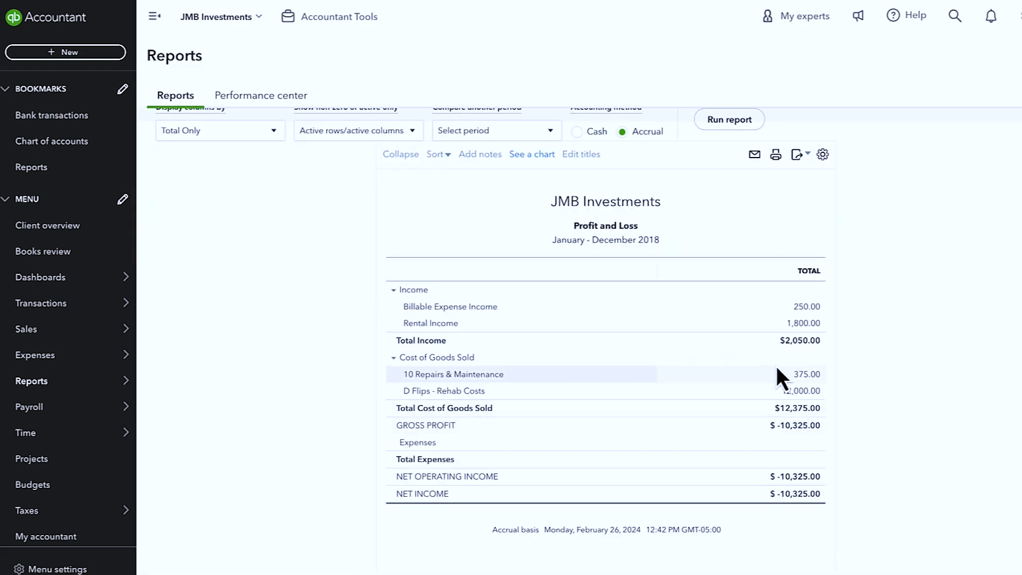